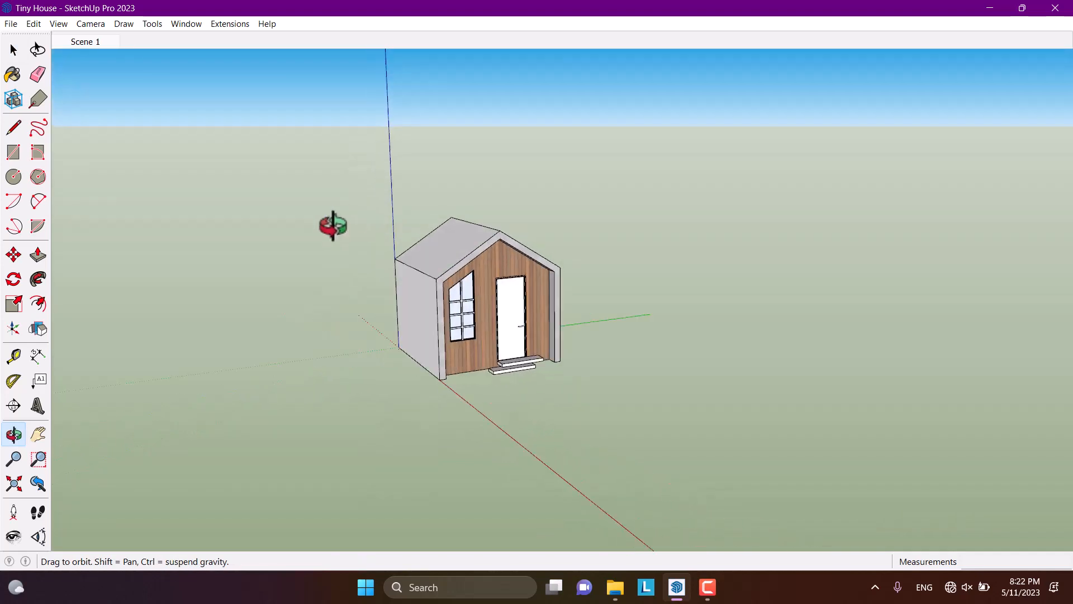
Step: Display the Sandbox tools and dock them alongside the other tool sets
scroll(460, 361, up, 2)
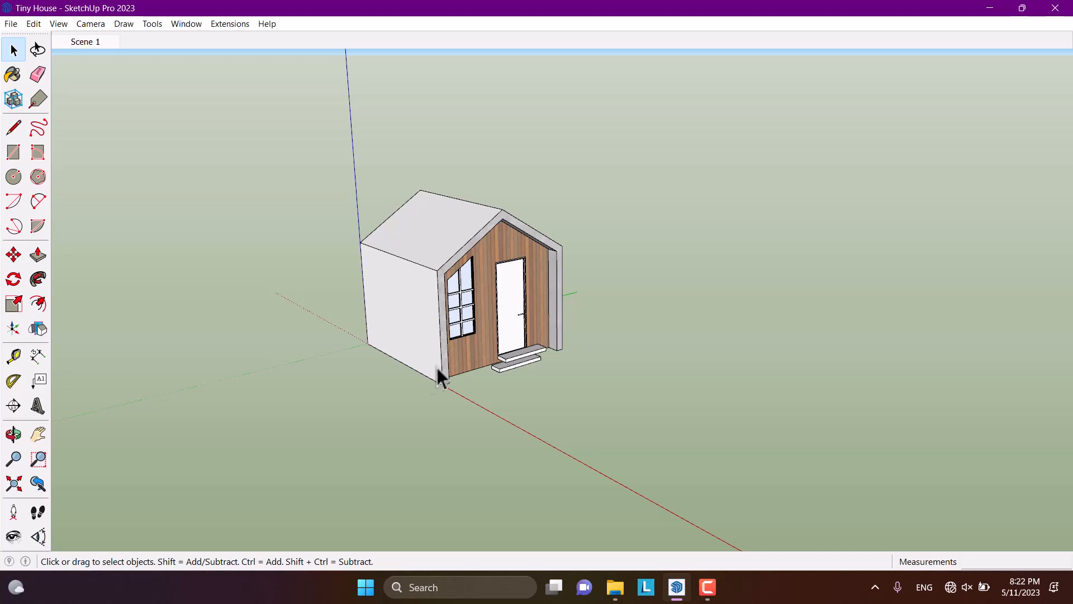
scroll(522, 346, up, 5)
middle_drag(523, 344, 490, 358)
scroll(491, 358, down, 2)
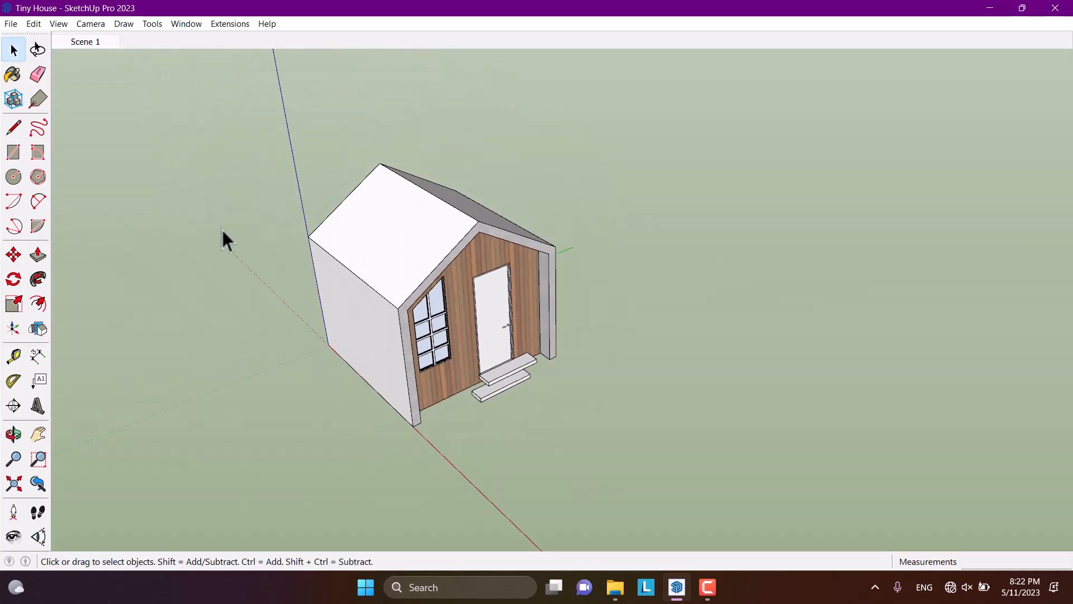
right_click(30, 36)
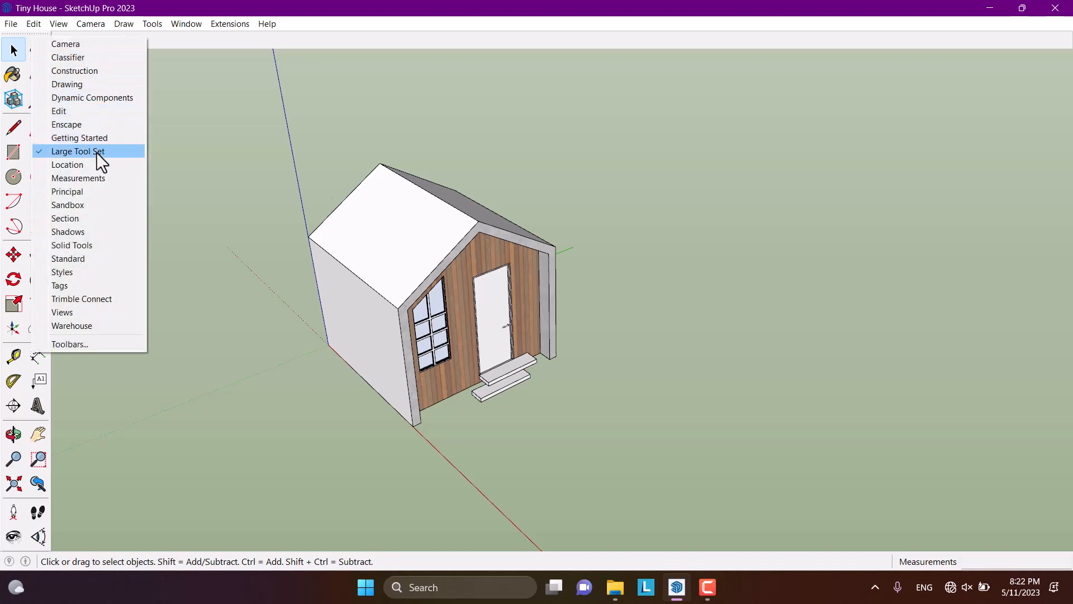
click(105, 205)
drag(106, 50, 24, 24)
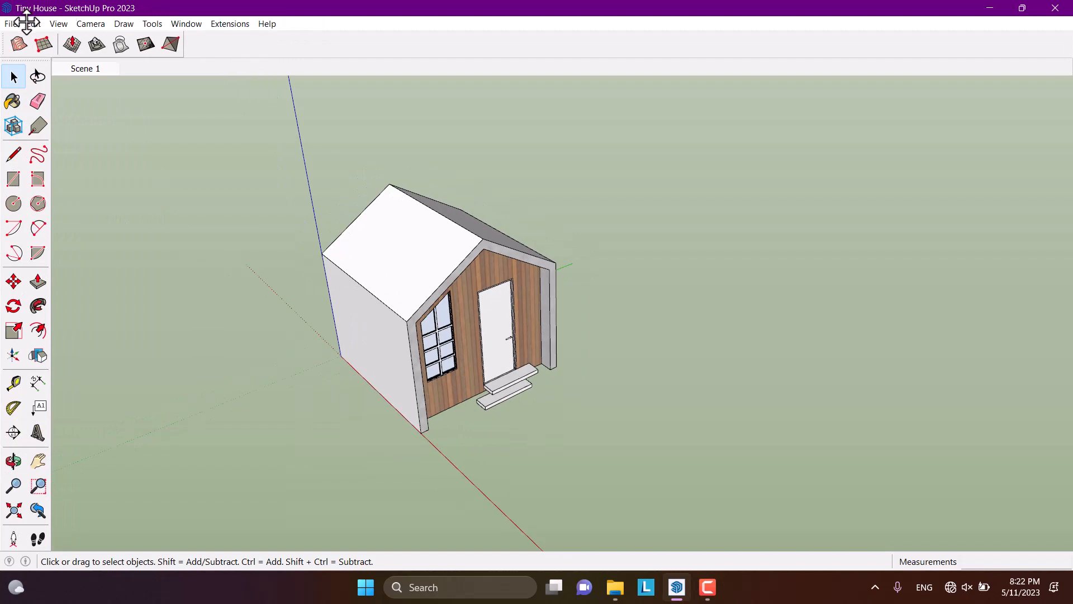
Step: Draw a Sandbox grid from scratch with 300 cm spacing, starting at the origin and running 5000 cm along the green axis and out along the red axis
click(42, 50)
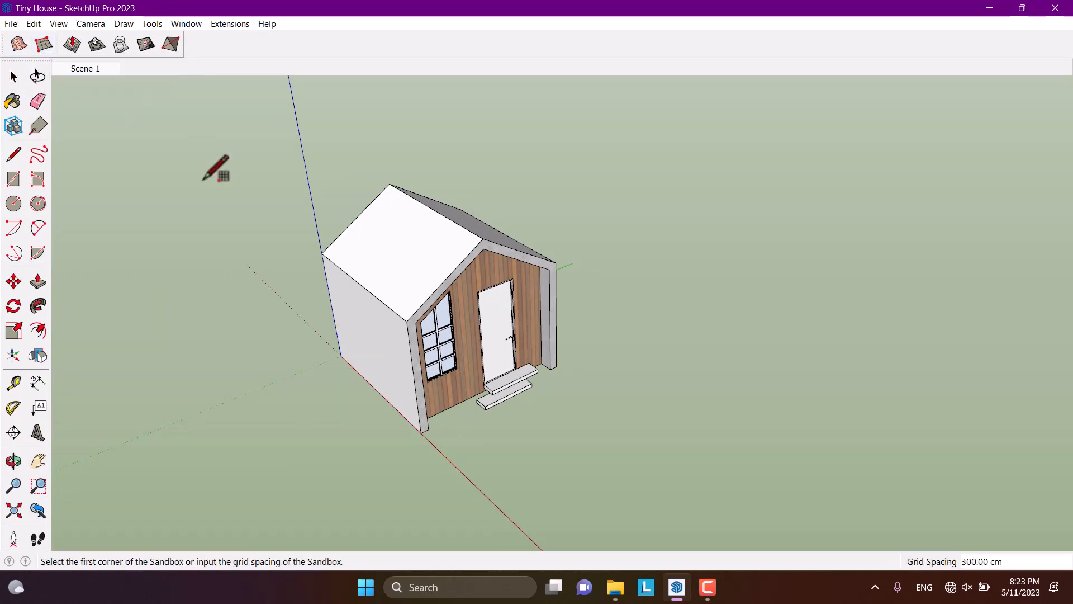
click(341, 355)
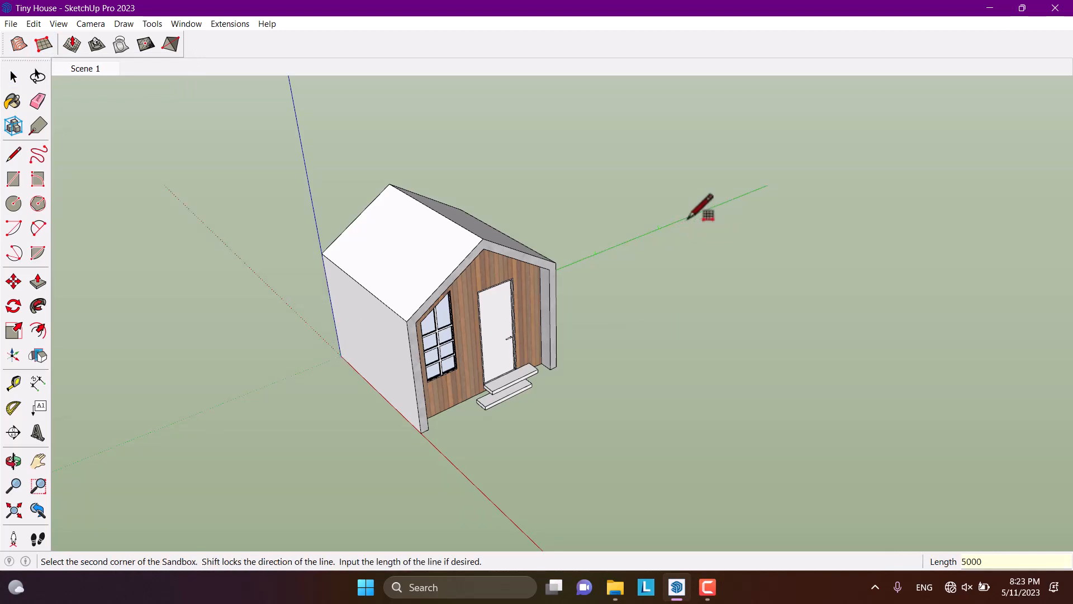
key(Return)
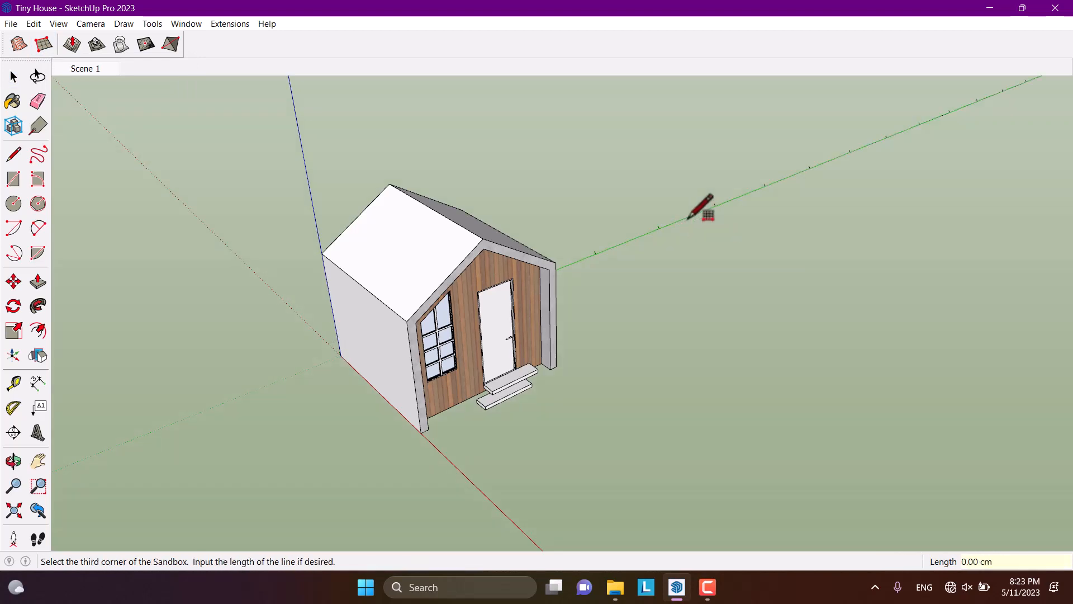
click(917, 357)
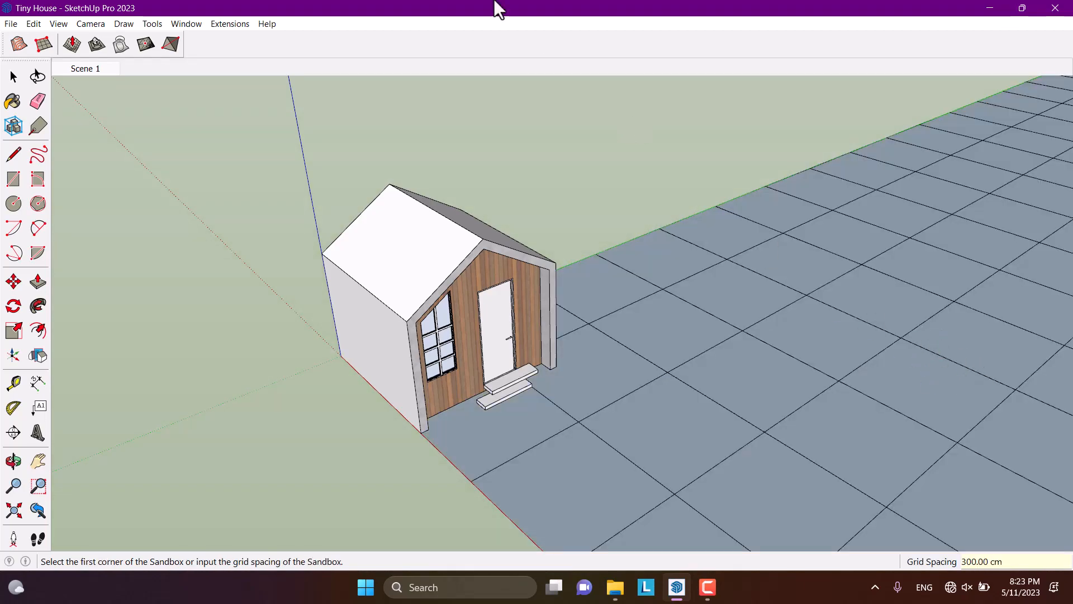
key(space)
Step: Check the house group's available options, leaving the house selected on its own without the grid
scroll(292, 241, down, 3)
middle_drag(426, 177, 414, 291)
scroll(365, 296, up, 5)
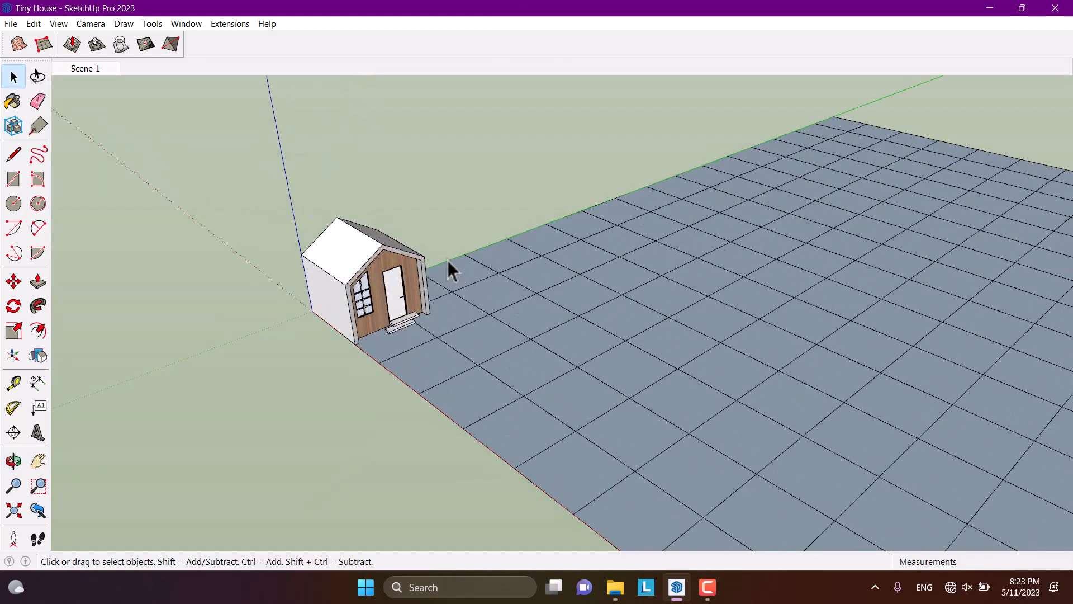
drag(519, 172, 145, 415)
scroll(240, 357, up, 3)
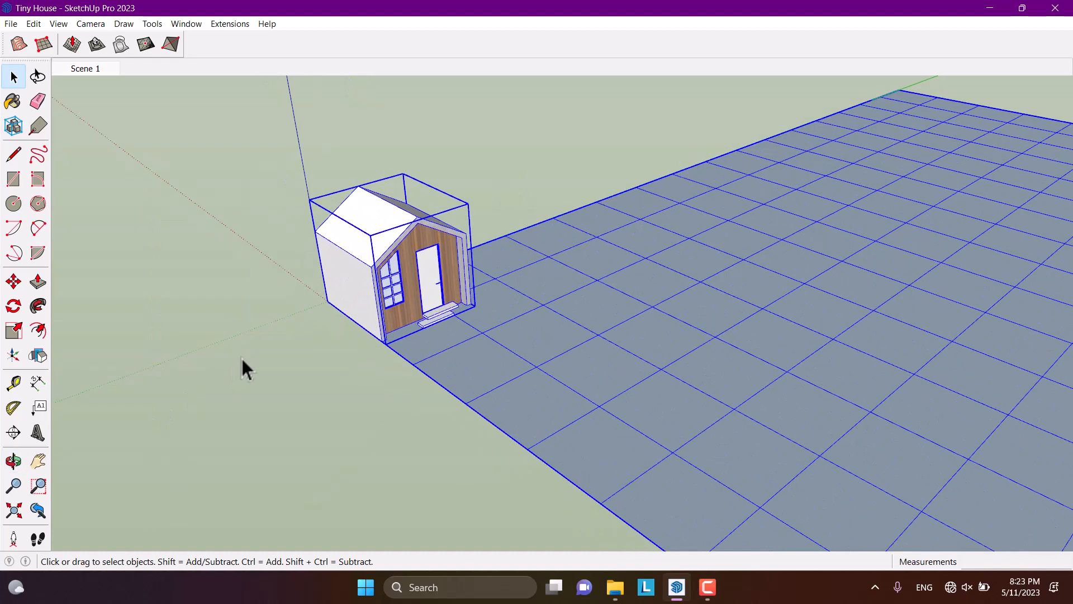
shift+click(594, 338)
right_click(474, 283)
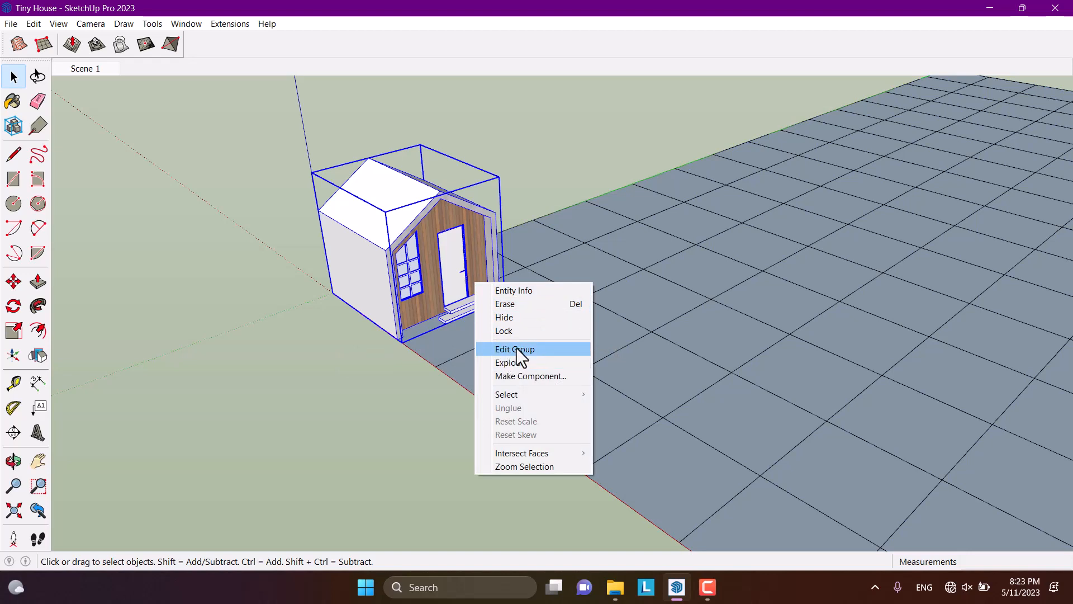
click(386, 352)
scroll(341, 324, down, 2)
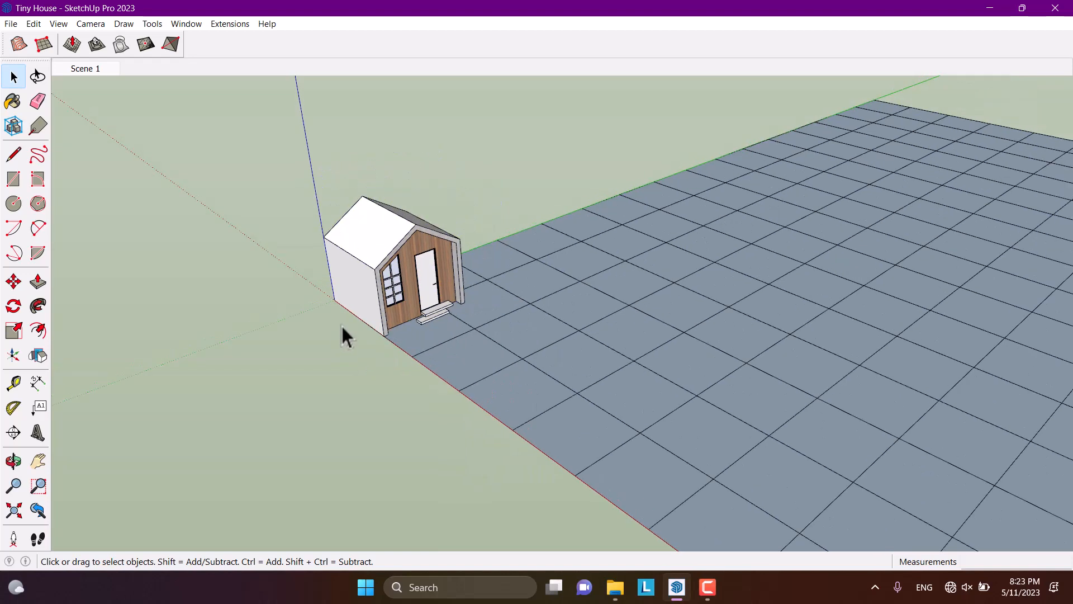
click(413, 259)
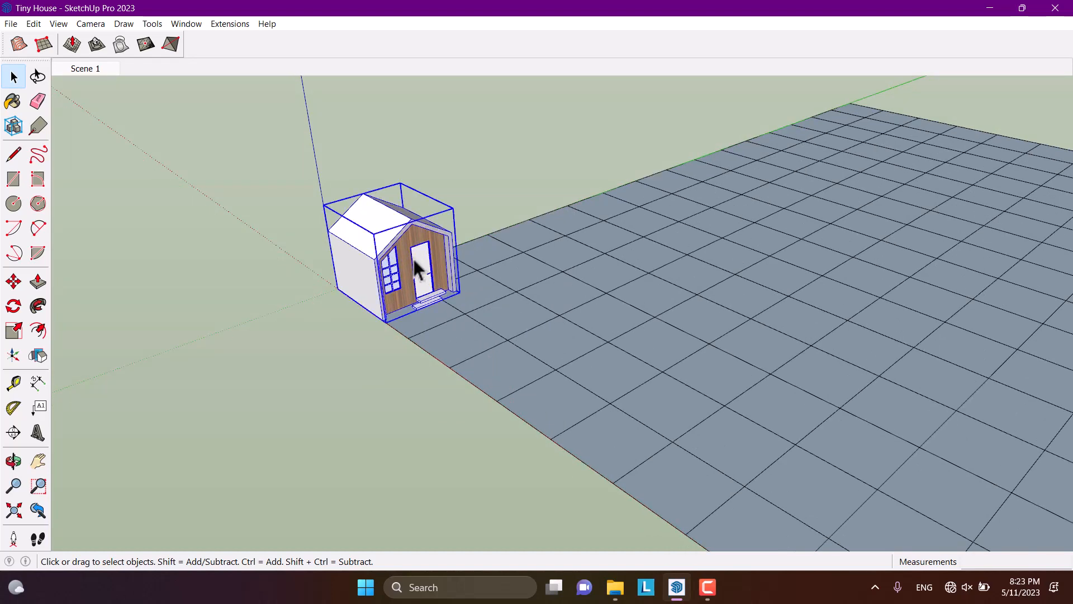
click(13, 282)
click(412, 230)
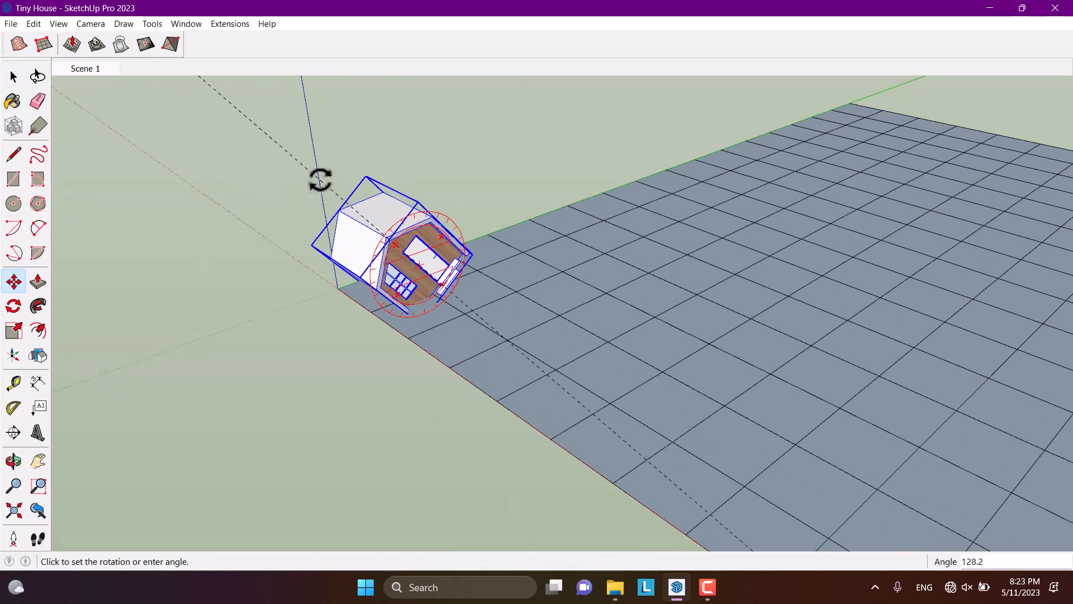
key(space)
Step: Move the house backwards along the red axis until it stands clear of the grid, and deselect it
click(13, 281)
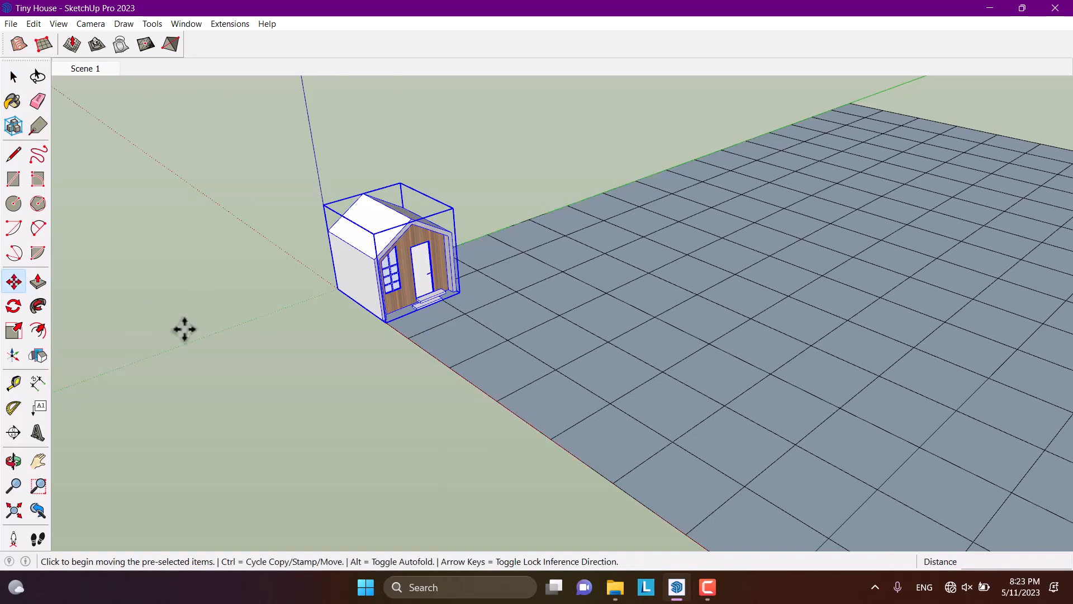
click(338, 295)
click(204, 256)
scroll(412, 203, down, 5)
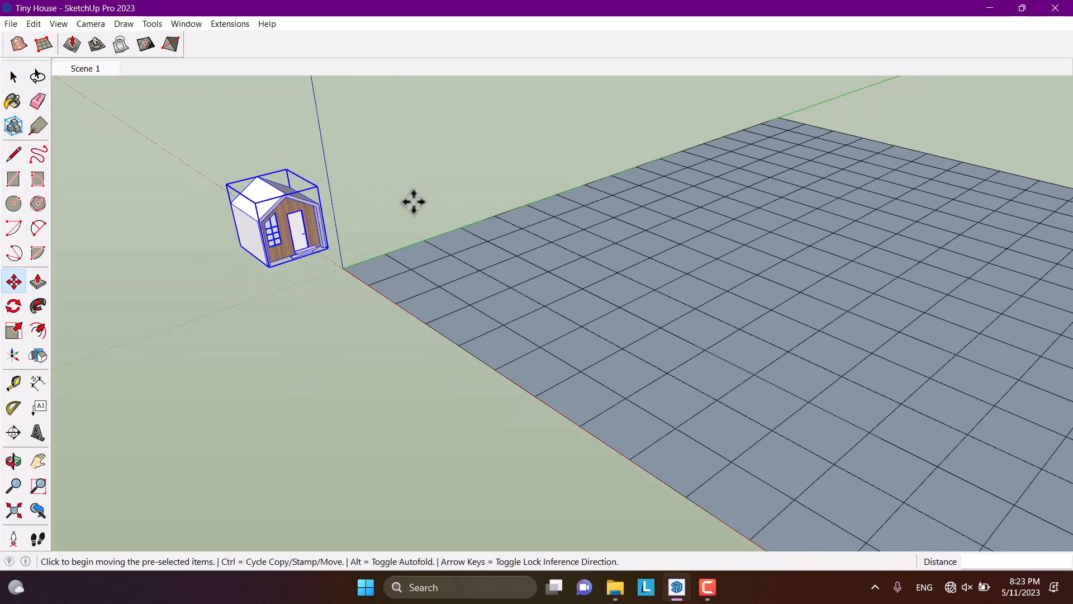
key(space)
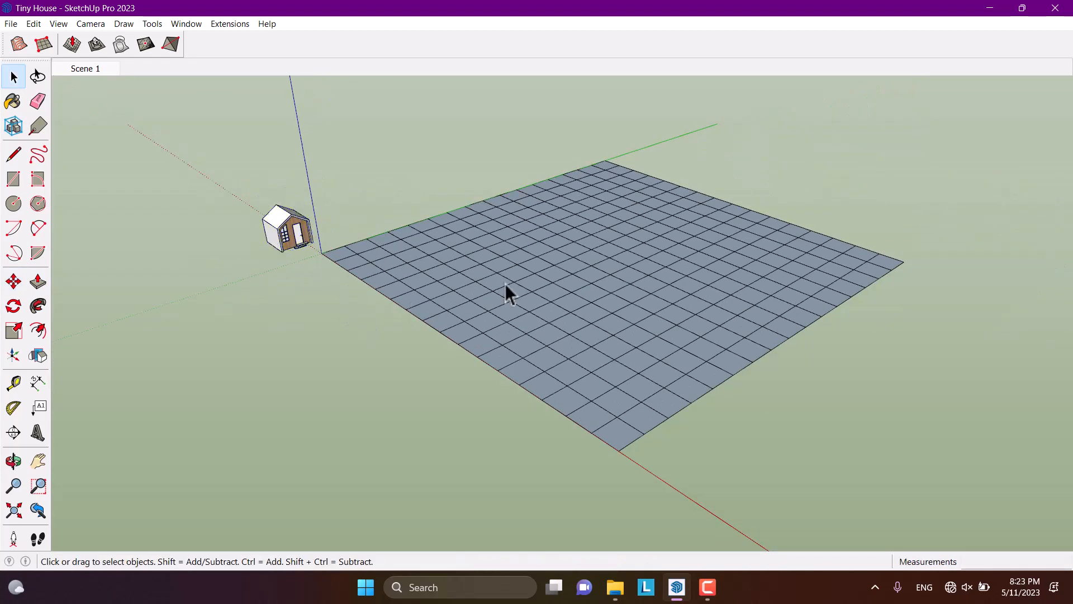
Step: Open the grid group for editing and Smoove a mound upward near the corner beside the house, using a 2000 cm radius
click(505, 283)
middle_drag(505, 284, 309, 116)
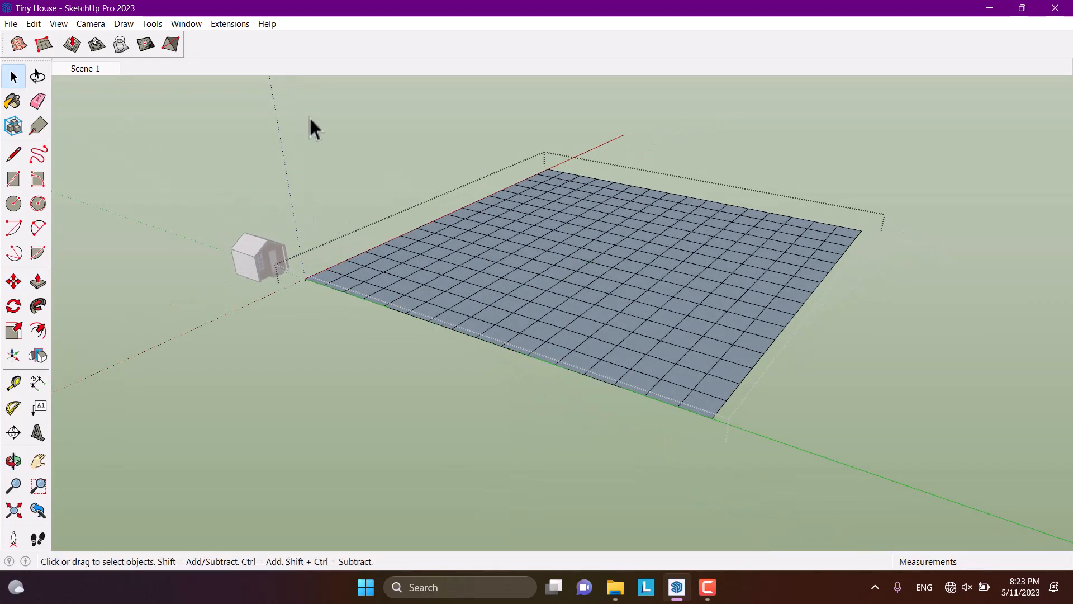
click(73, 51)
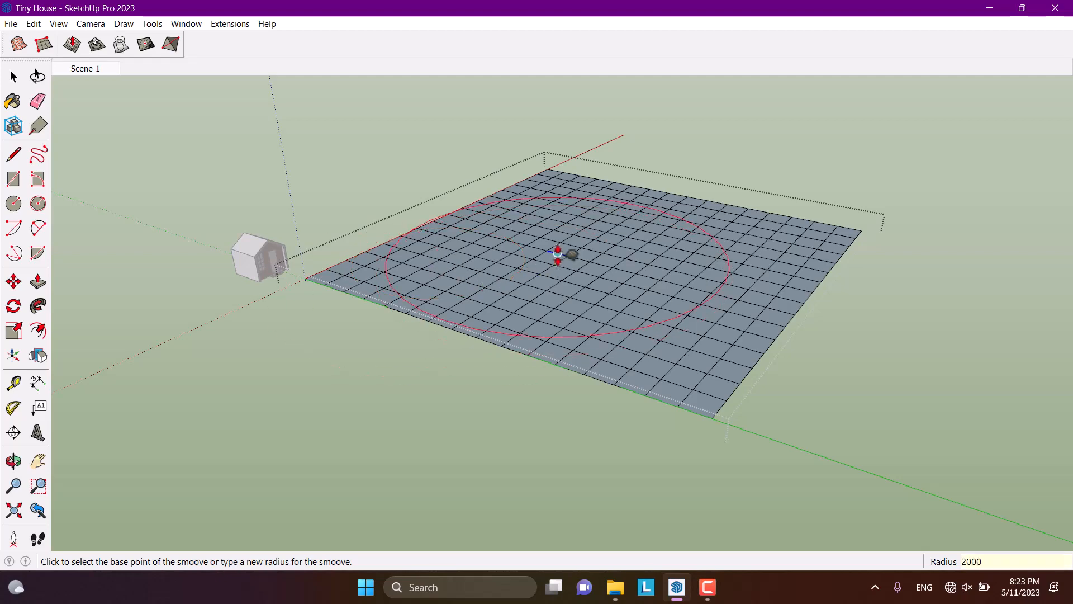
middle_drag(560, 254, 407, 247)
scroll(400, 247, up, 2)
scroll(400, 246, up, 1)
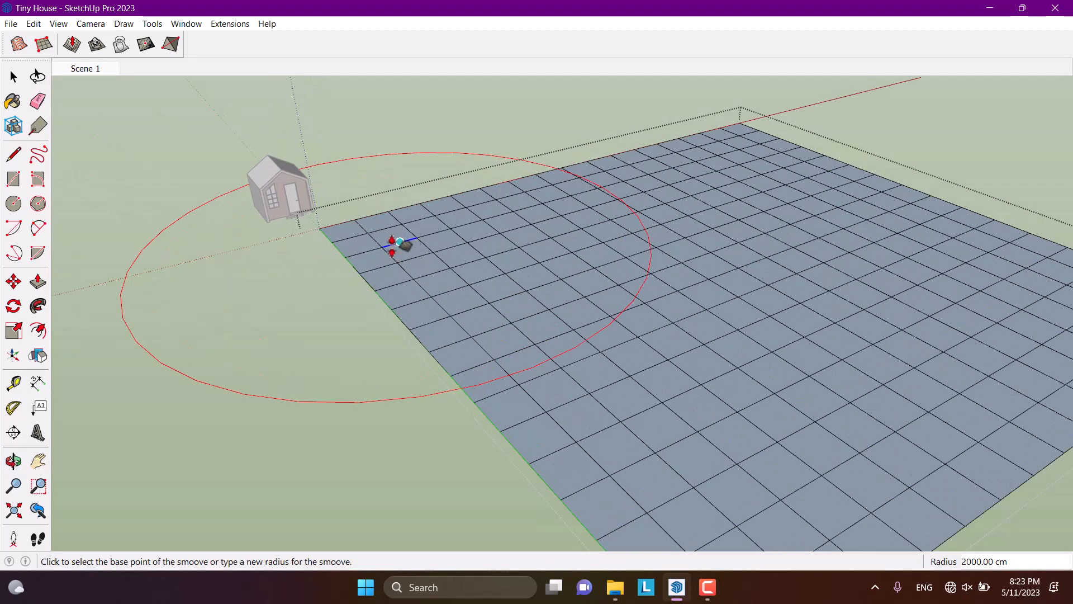
click(391, 243)
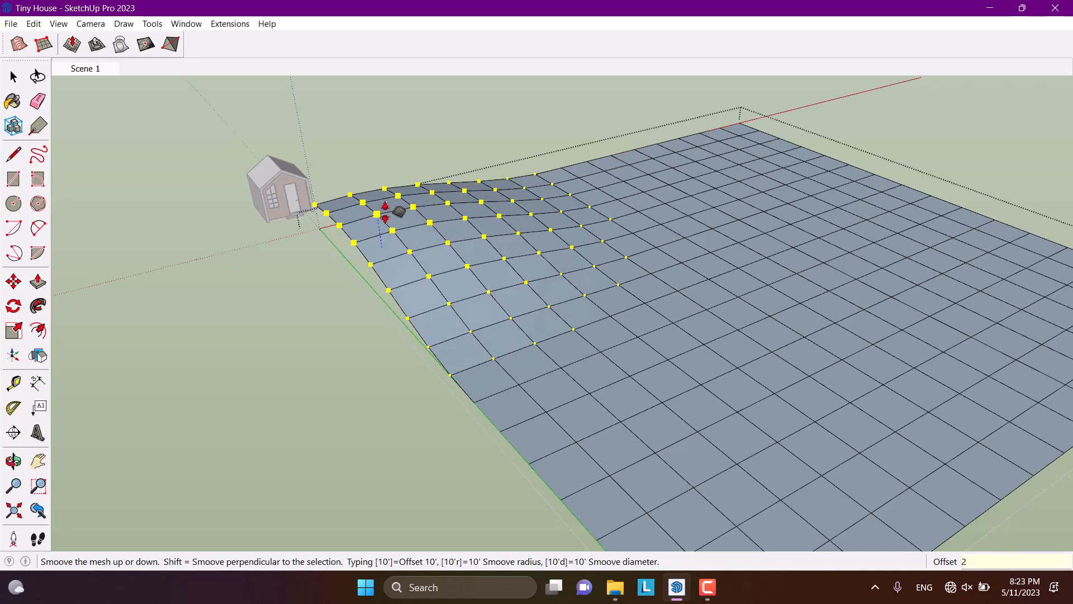
click(399, 211)
Step: Raise a second hill with a 300 cm offset toward the far end of the grid's red-axis edge
click(682, 176)
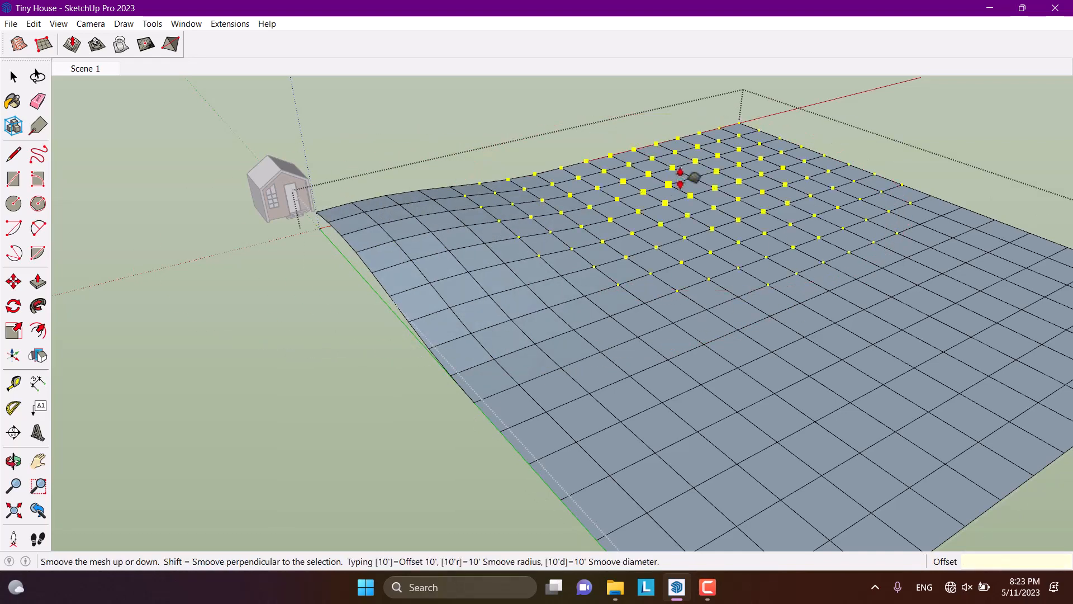
text(300)
key(Return)
Step: Smoove the middle of the terrain with an offset of -100 cm to form a depression
scroll(560, 187, down, 4)
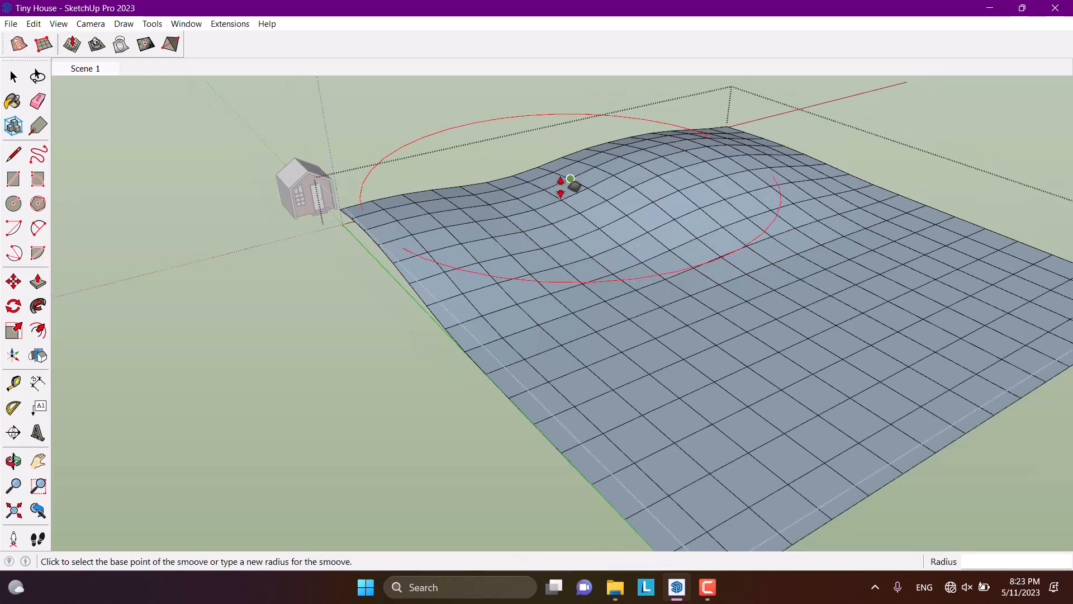
middle_drag(604, 206, 624, 223)
scroll(642, 253, up, 3)
click(641, 252)
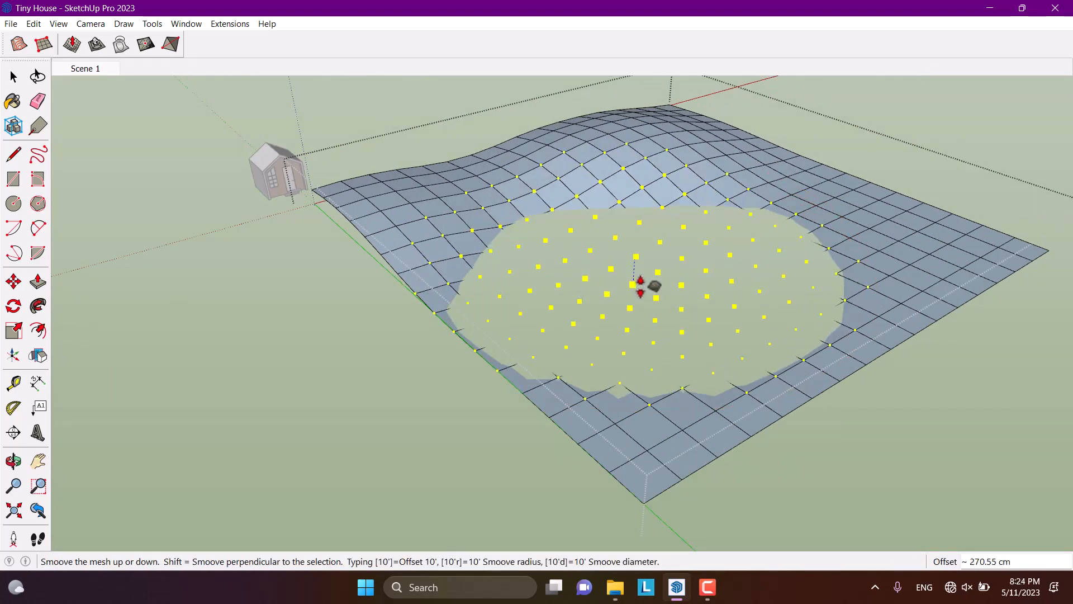
text(-100)
key(Return)
Step: Set the Smoove radius to 1000 cm and raise a small hill near the terrain corner at the far end of the green axis
scroll(632, 290, down, 2)
middle_drag(623, 298, 388, 291)
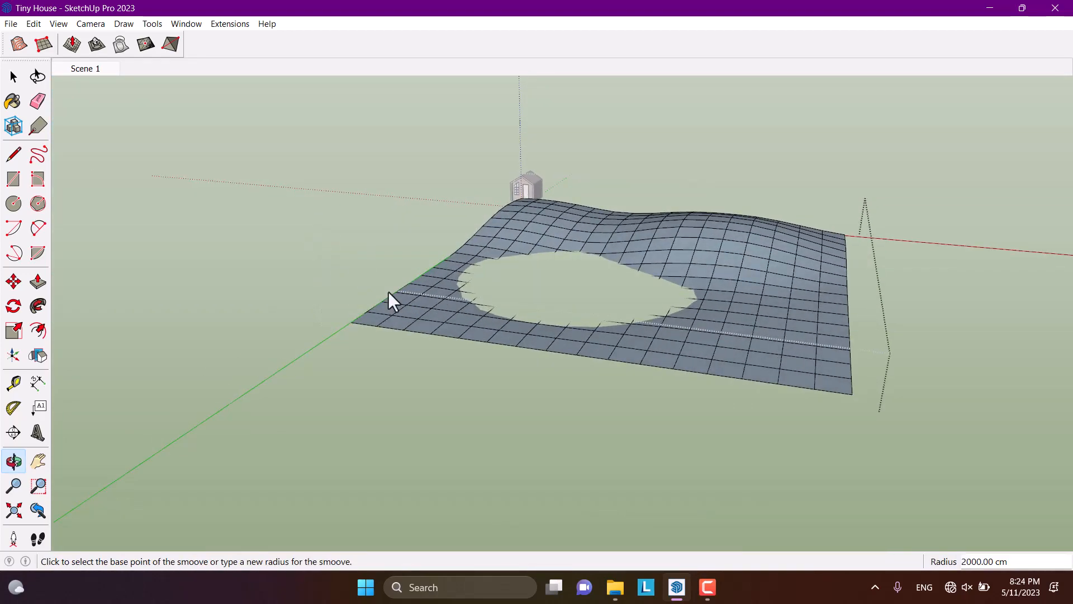
scroll(420, 280, up, 2)
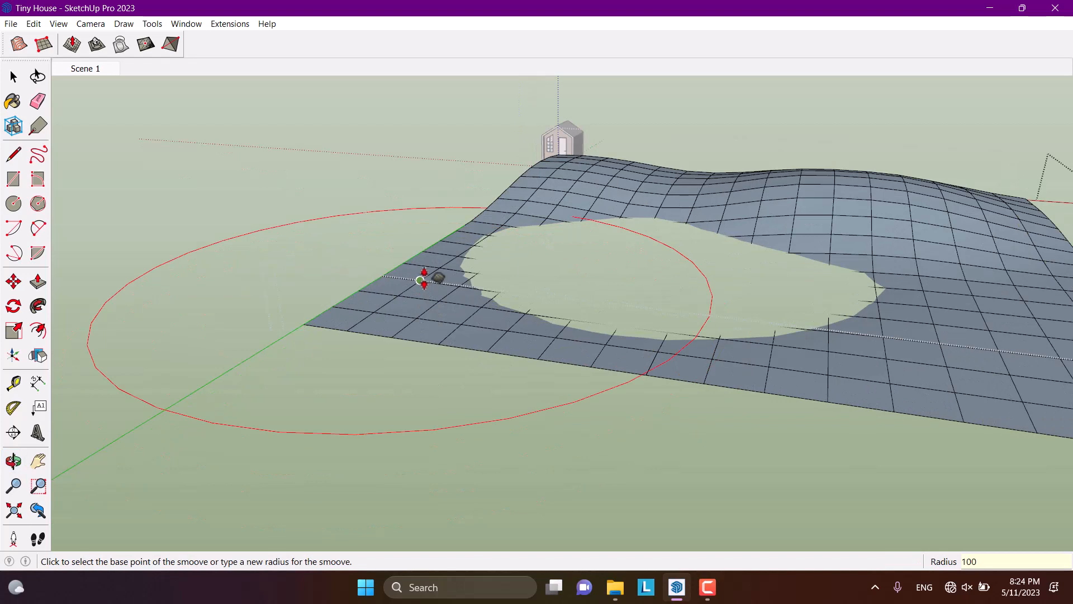
scroll(394, 286, up, 1)
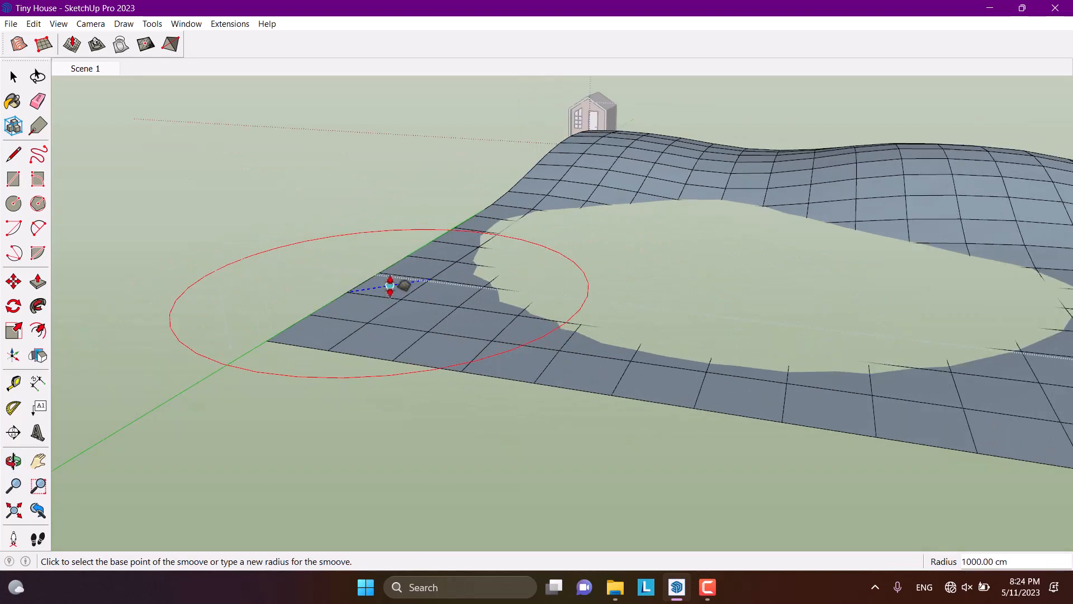
click(403, 298)
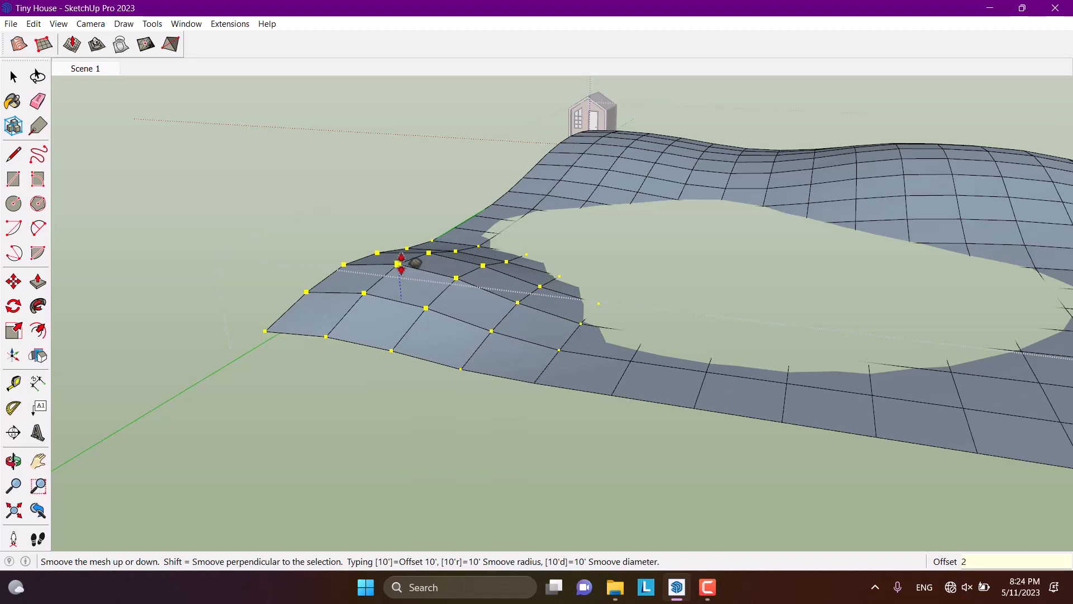
key(Return)
Step: Raise another small hill about midway along the terrain's green-axis edge
middle_drag(396, 274, 974, 403)
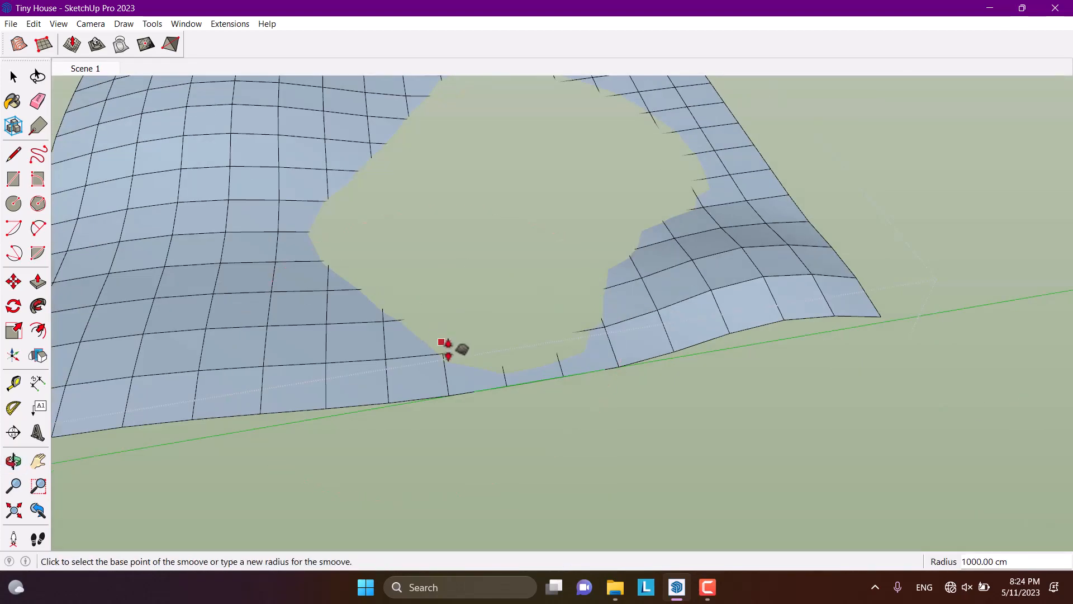
click(505, 385)
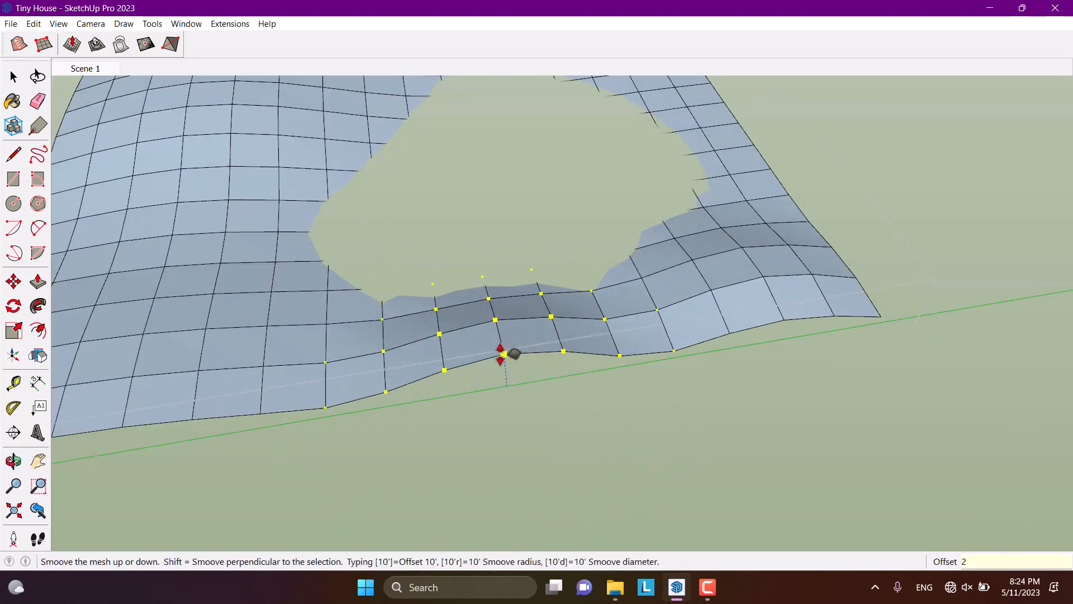
text(2)
key(Return)
Step: Set the Smoove radius to 1500 cm and raise a hill with a 200 cm offset near the corner diagonally opposite the house
middle_drag(504, 355, 820, 216)
text(1)
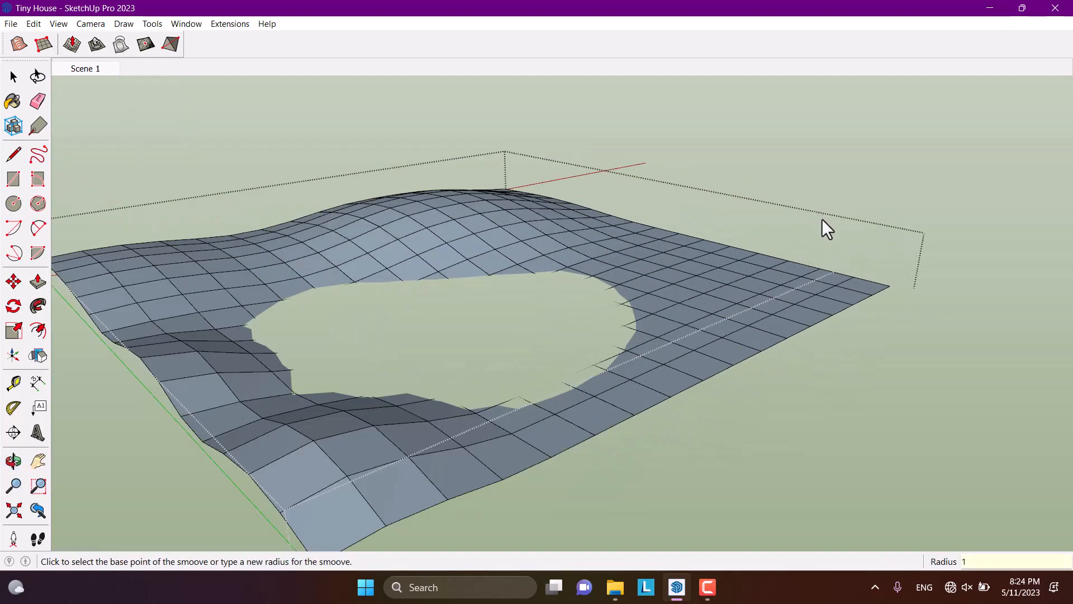
text(0)
key(Return)
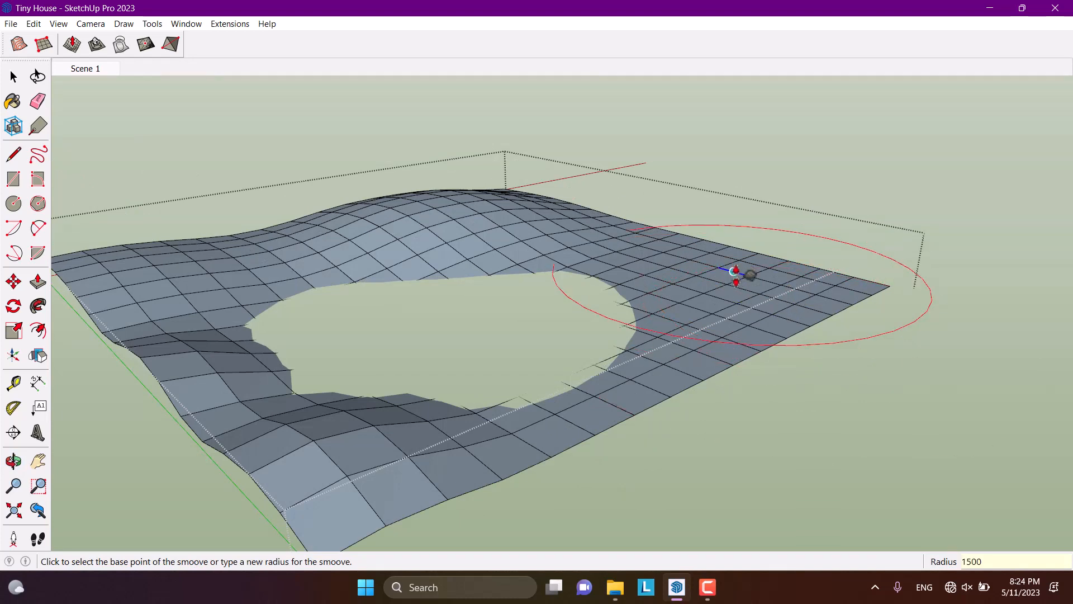
click(729, 283)
text(2)
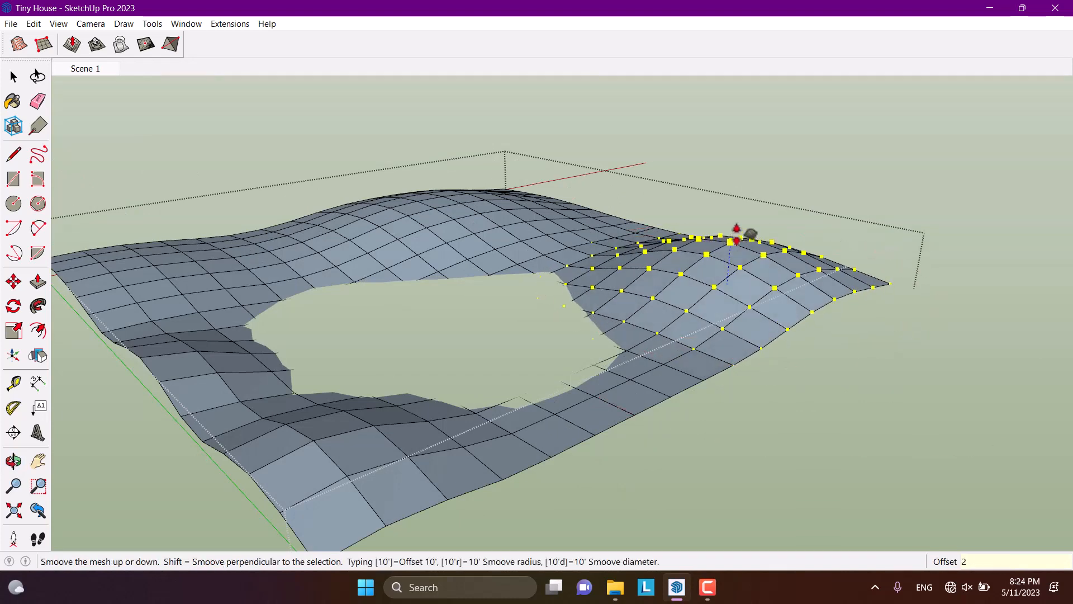
text(00)
key(Return)
Step: Leave the Smoove tool and finish editing the terrain group
scroll(746, 246, down, 4)
middle_drag(659, 288, 601, 341)
key(space)
click(769, 411)
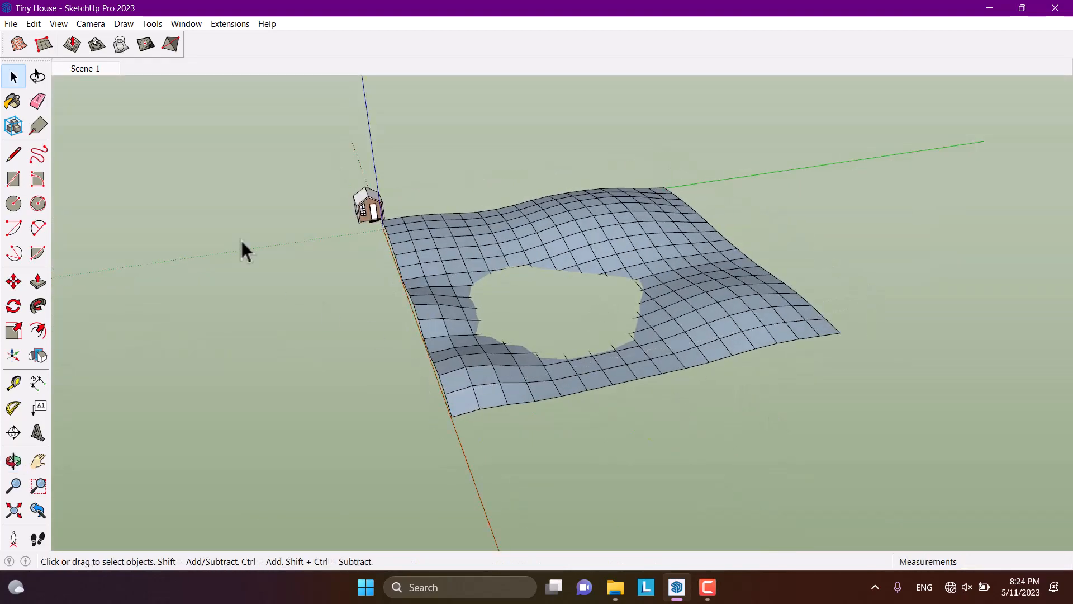
scroll(240, 238, up, 3)
middle_drag(313, 227, 408, 226)
scroll(430, 224, up, 3)
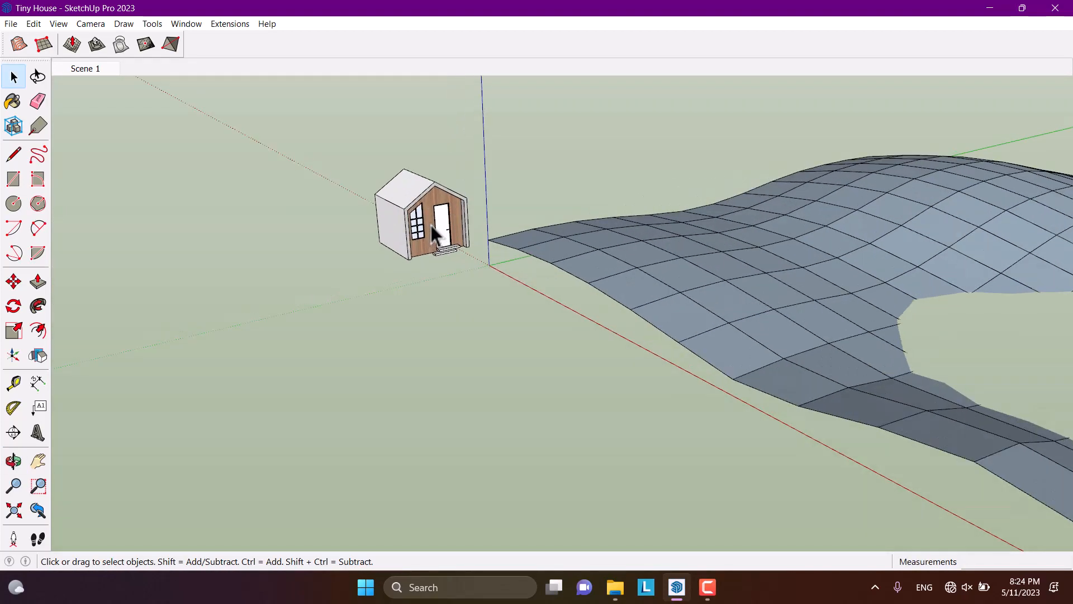
Step: Draw a 400 × 400 cm rectangle across the underside of the tiny house, between opposite base corners
scroll(226, 260, down, 1)
middle_drag(534, 237, 588, 321)
scroll(505, 268, down, 3)
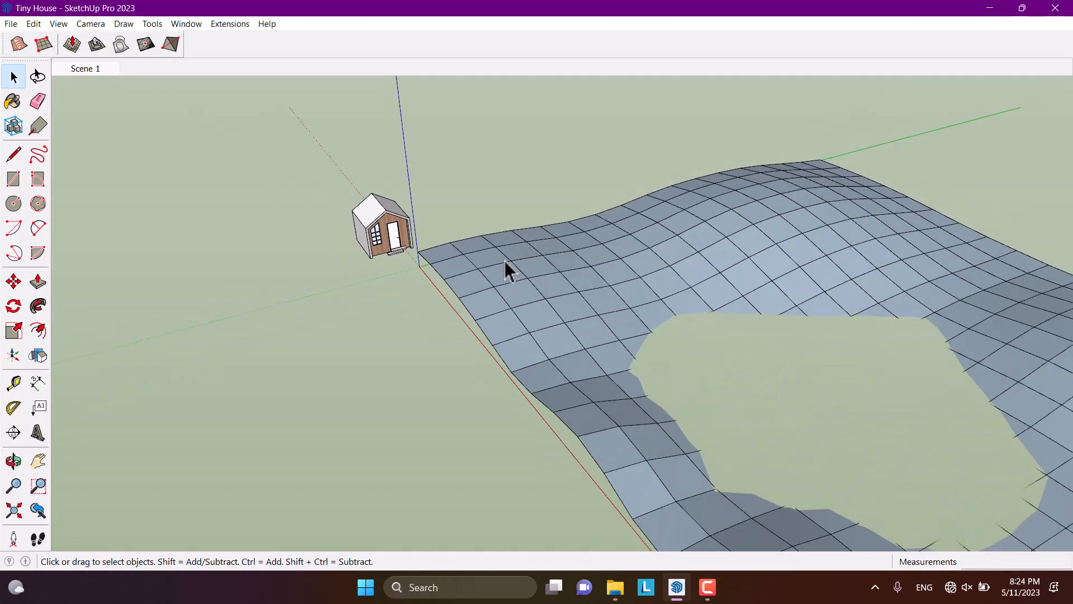
middle_drag(810, 323, 827, 293)
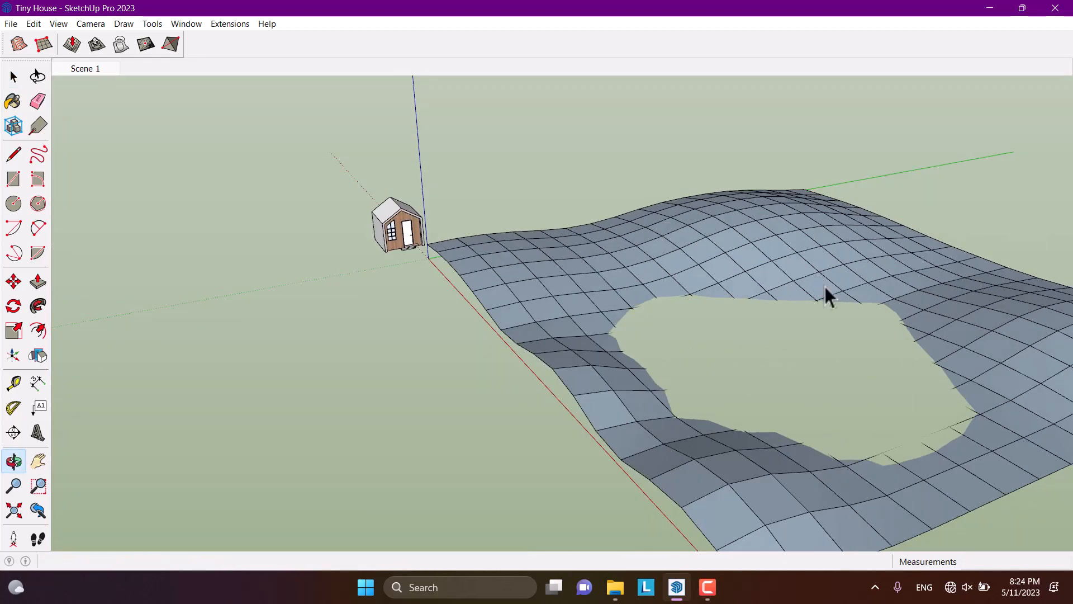
scroll(395, 274, up, 3)
click(397, 247)
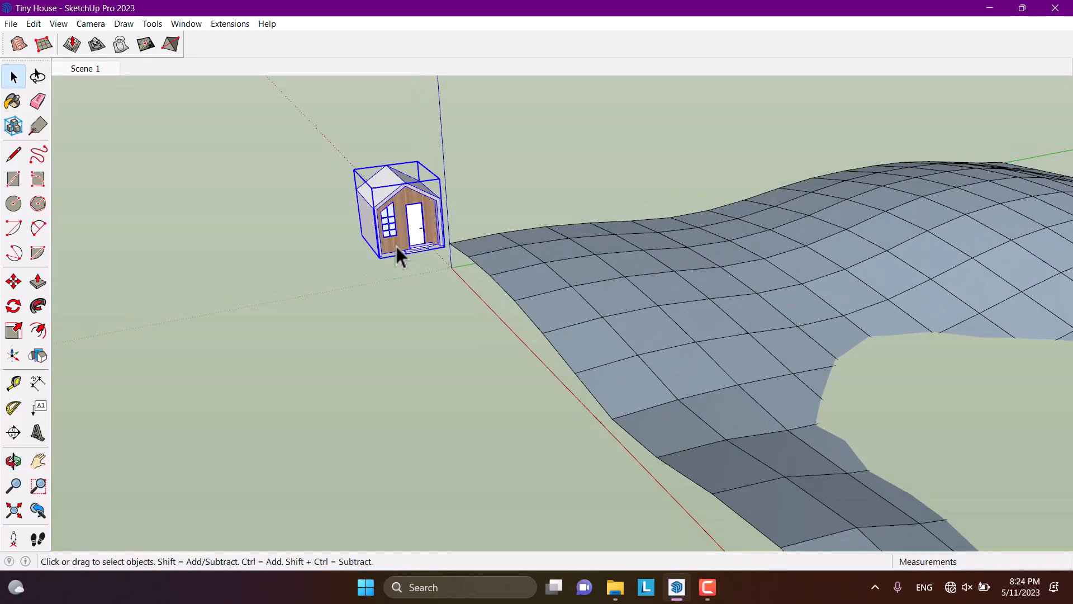
click(14, 179)
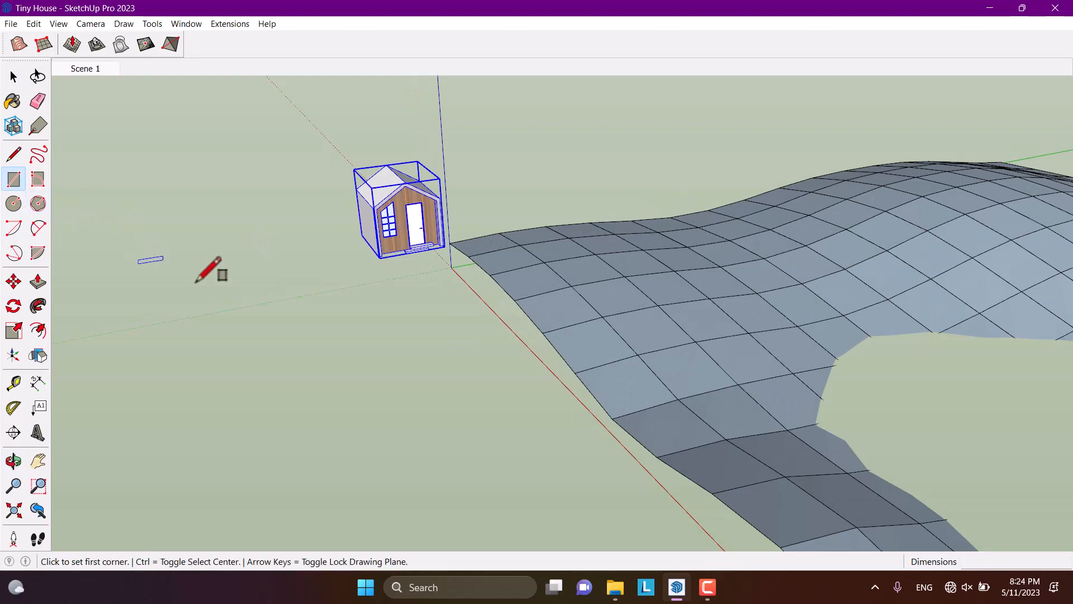
middle_drag(264, 345, 391, 249)
scroll(391, 249, up, 5)
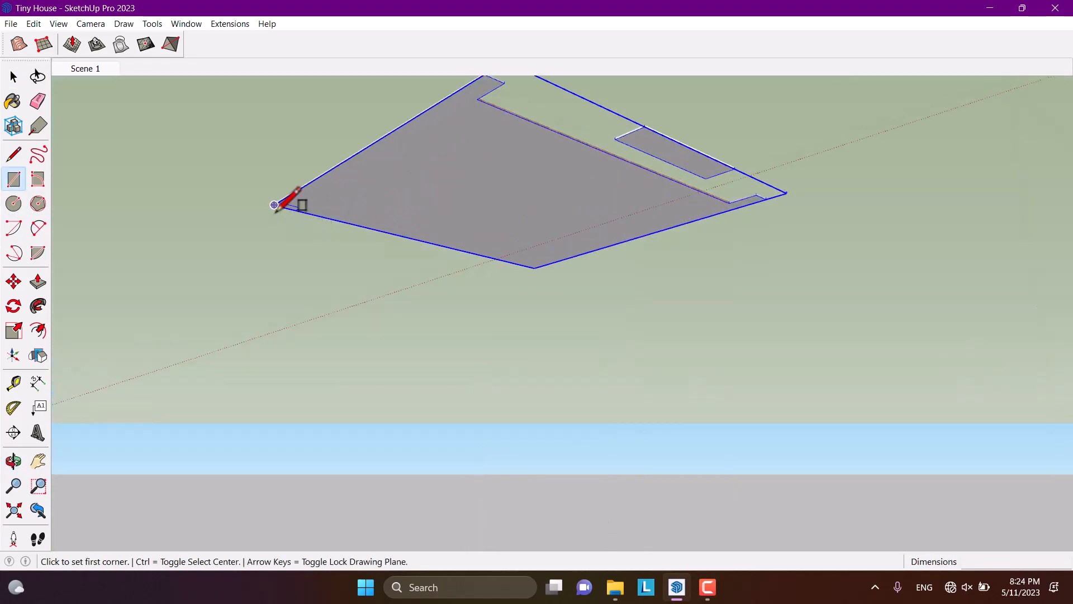
click(273, 205)
scroll(803, 187, up, 2)
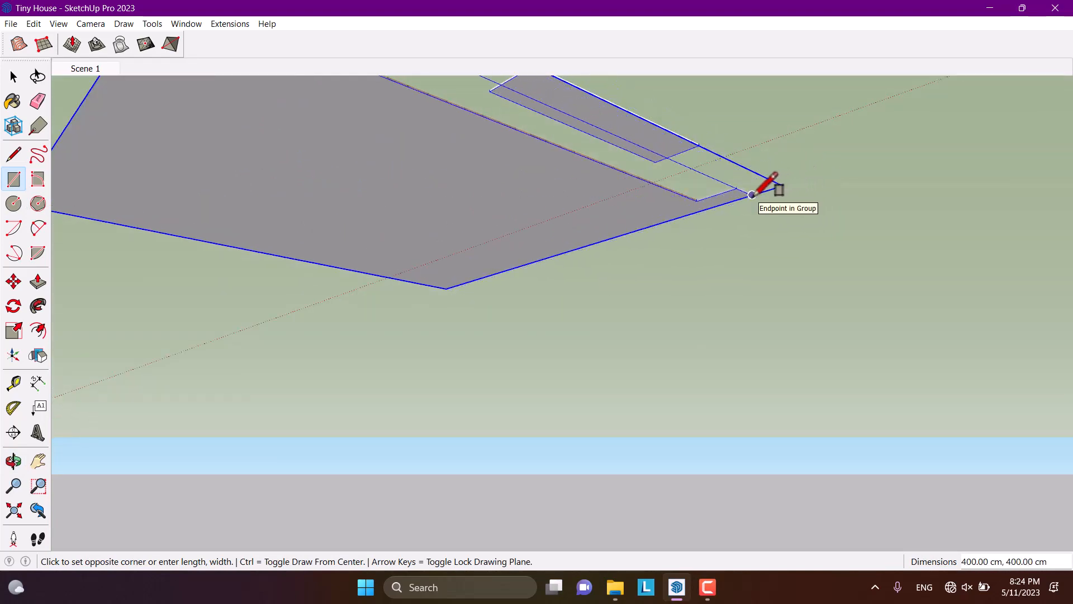
click(752, 195)
middle_drag(445, 125, 458, 409)
scroll(485, 274, down, 4)
key(space)
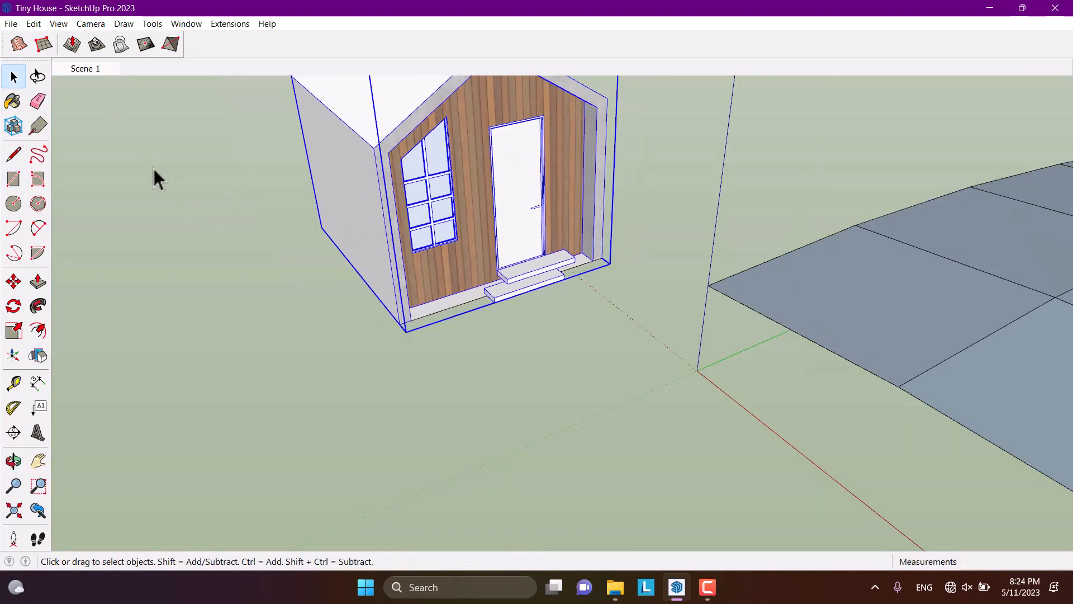
Step: Turn off the ground display in the current style's background settings
click(12, 102)
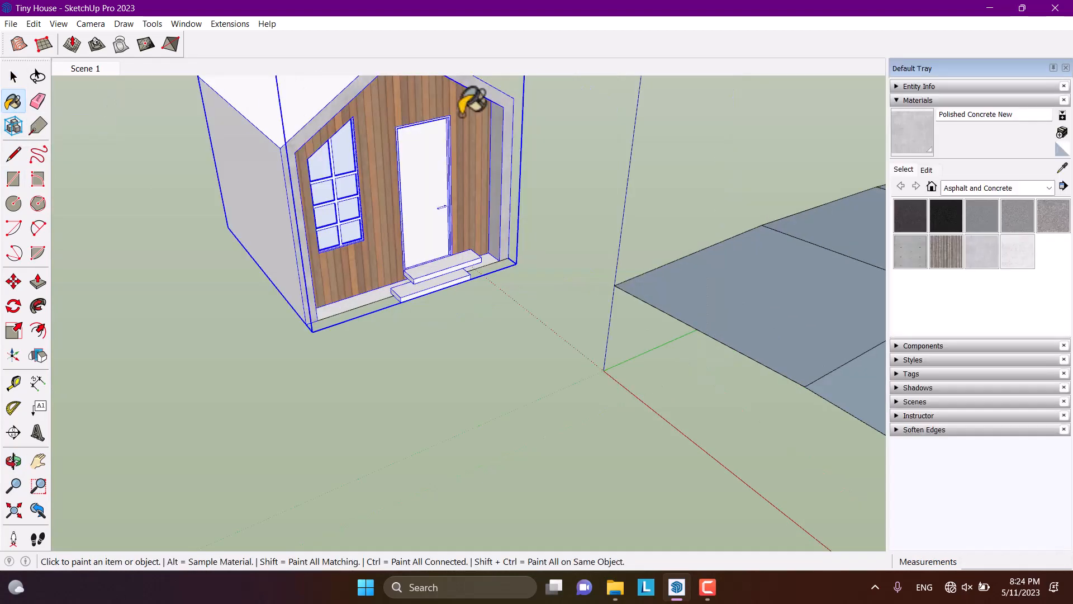
click(918, 101)
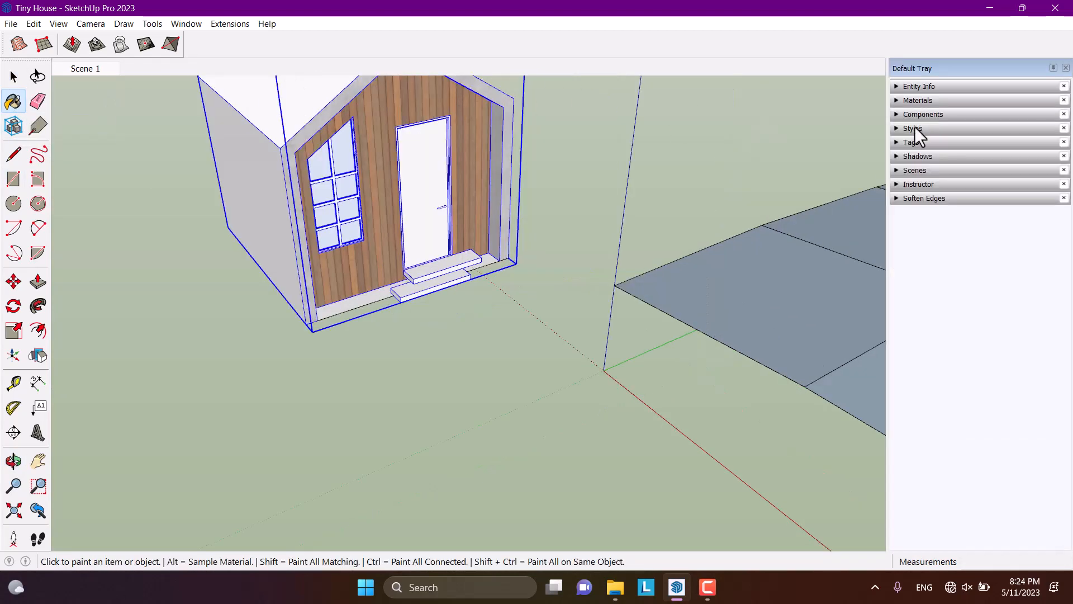
click(915, 128)
click(928, 198)
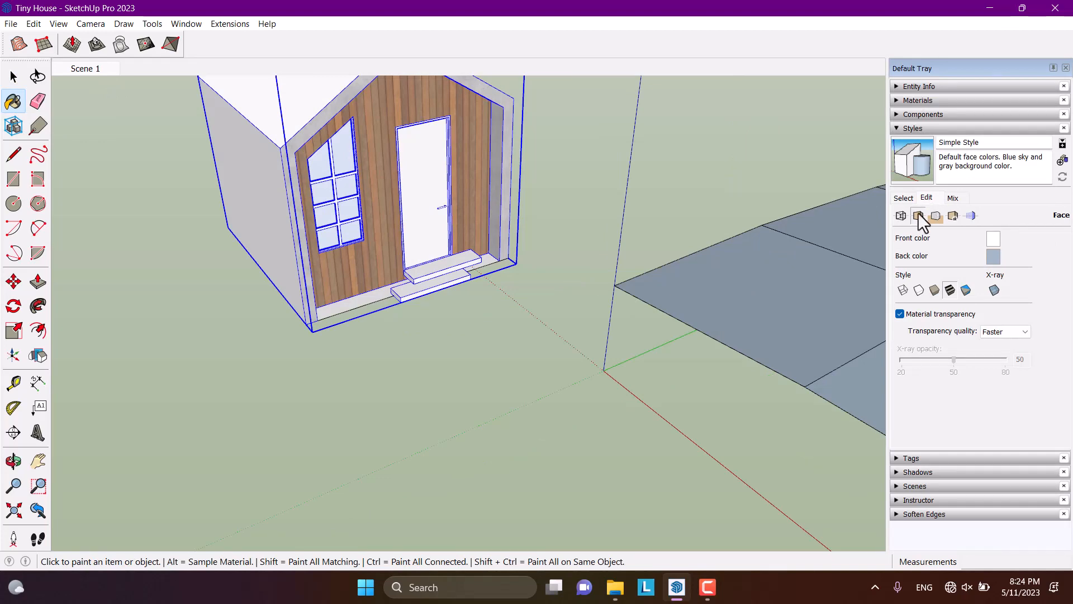
click(936, 216)
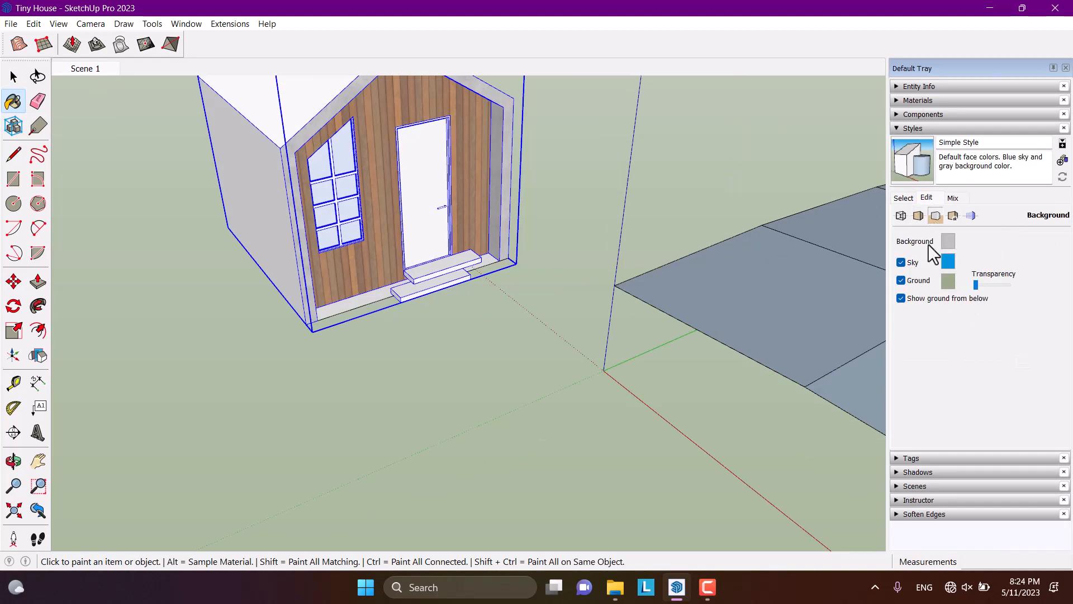
click(903, 282)
Step: Delete the rectangular face drawn on the underside of the tiny house
scroll(422, 243, down, 4)
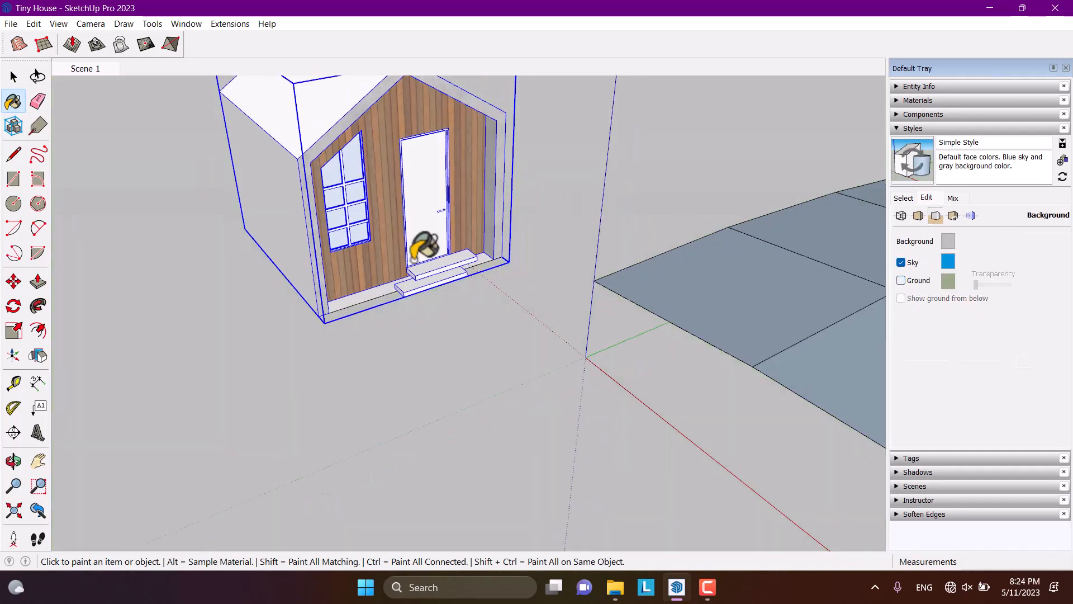
middle_drag(422, 242, 433, 107)
scroll(391, 322, up, 5)
key(space)
click(415, 244)
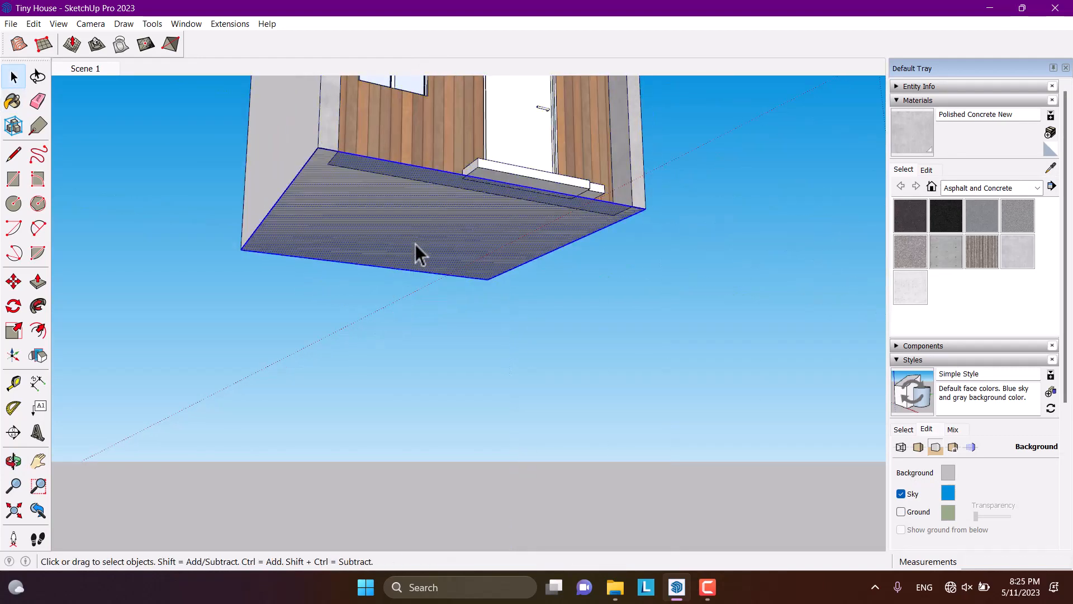
key(Delete)
Step: Draw a rectangle covering the house's underside, from the front outer corner to the diagonally opposite rear corner
scroll(418, 253, down, 4)
middle_drag(418, 253, 443, 180)
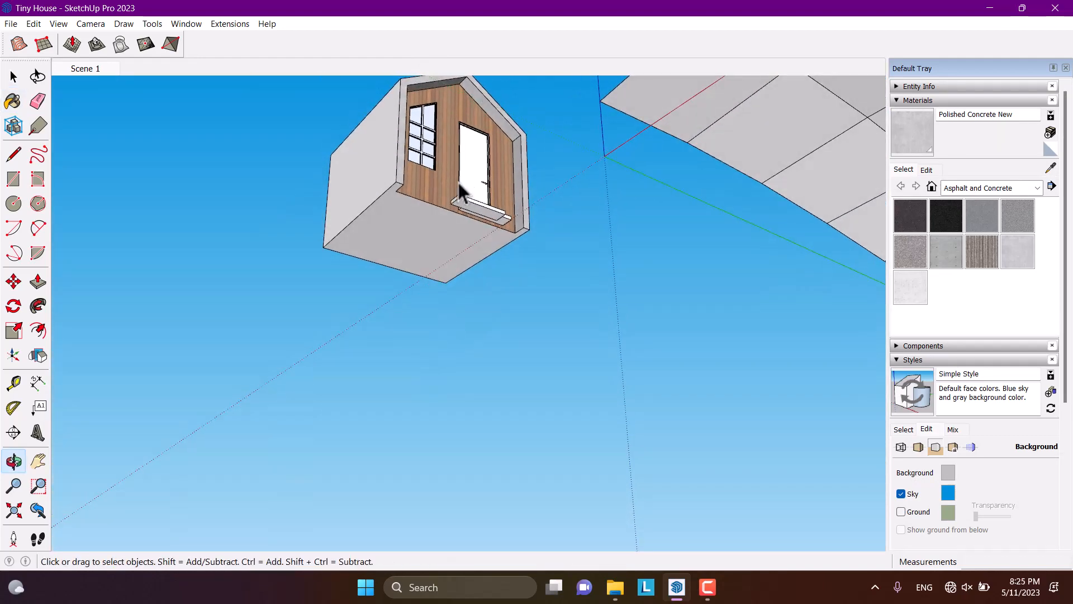
scroll(443, 180, up, 4)
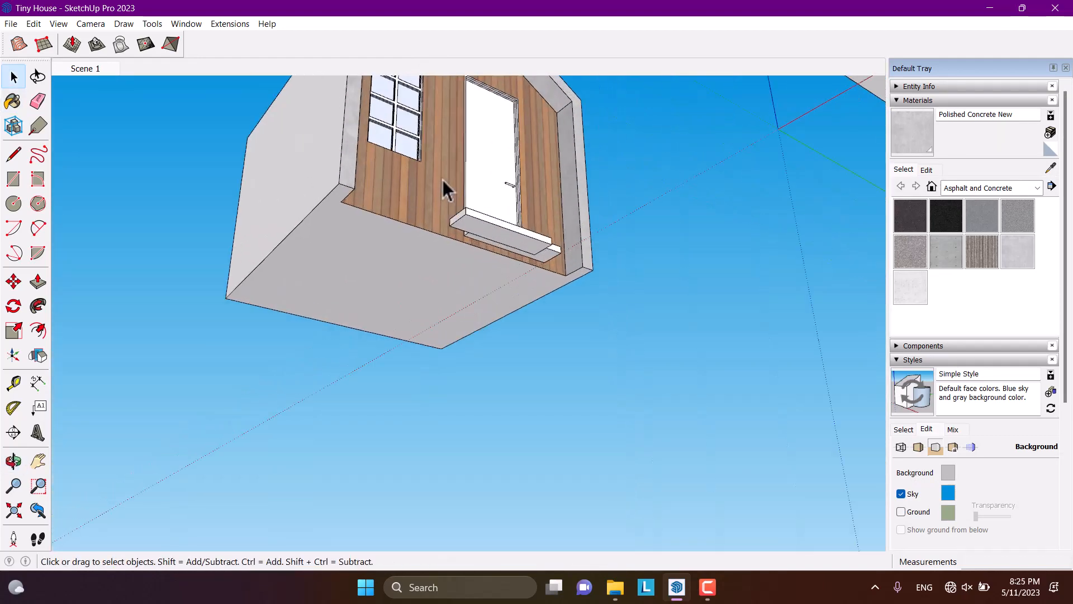
click(14, 183)
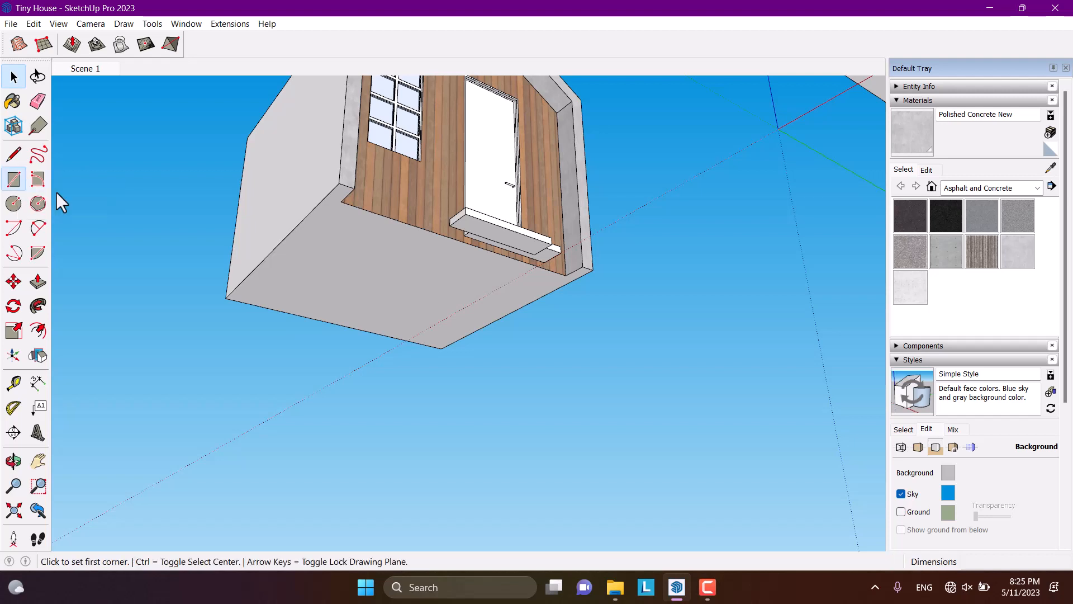
click(594, 269)
click(227, 297)
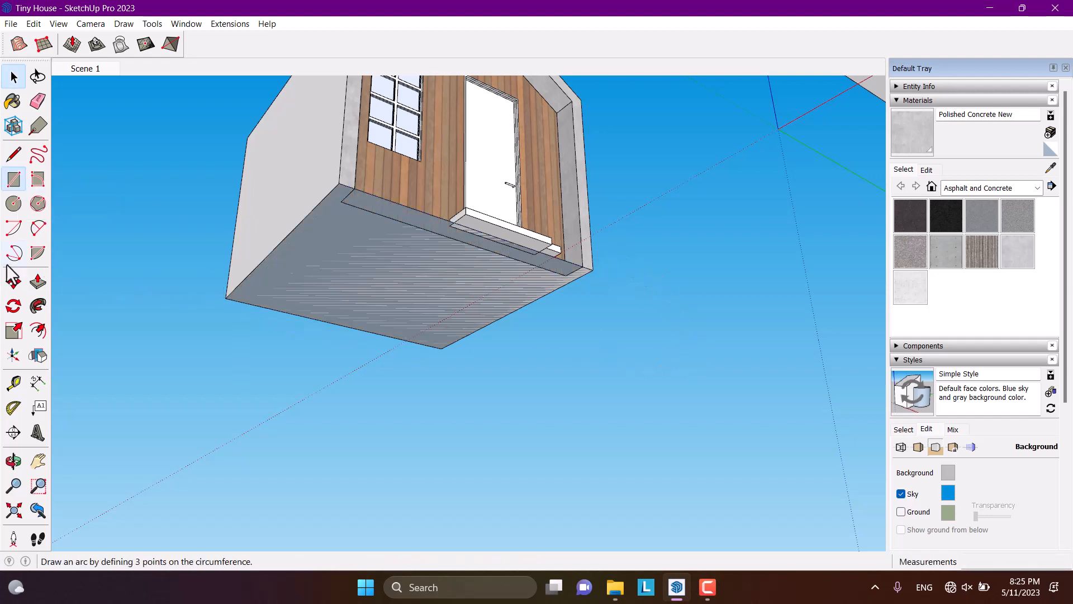
Step: Extrude the base rectangle 10 cm downward and turn the resulting slab into a group
click(37, 281)
click(351, 299)
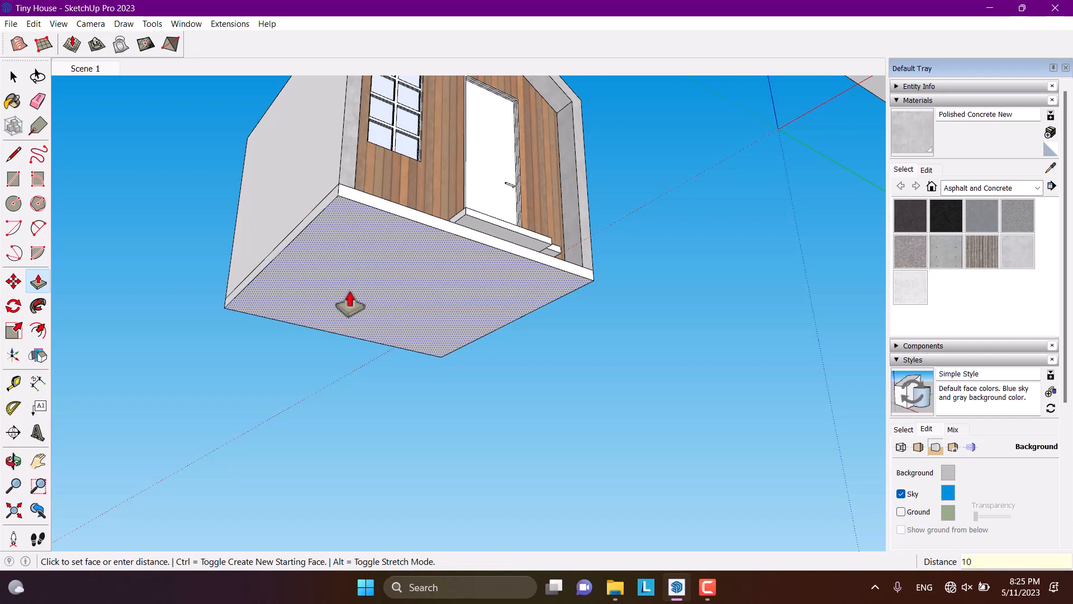
key(Return)
key(space)
triple_click(364, 273)
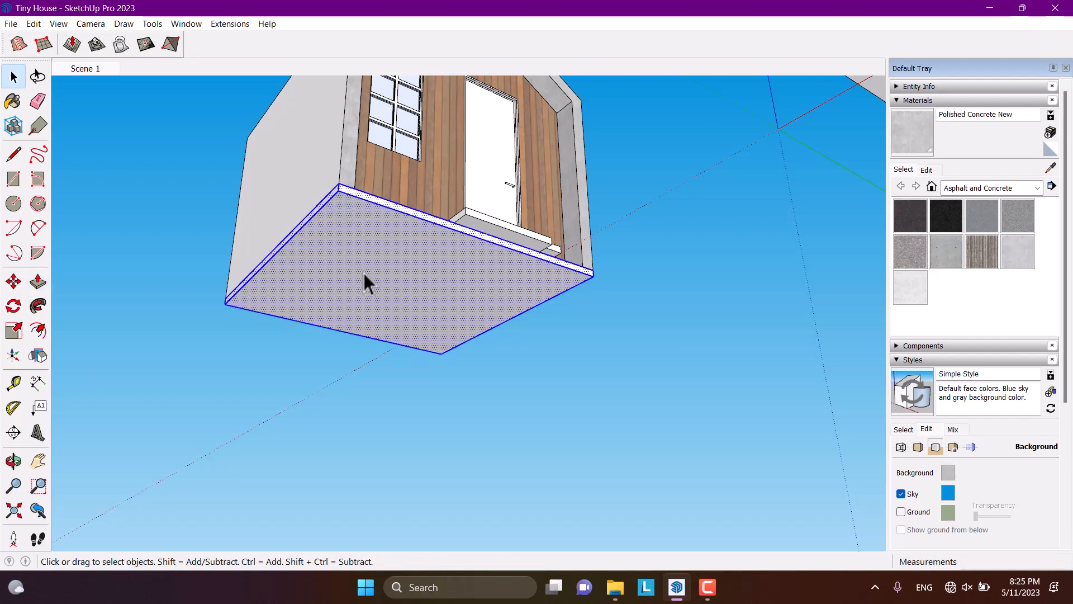
right_click(364, 273)
click(421, 380)
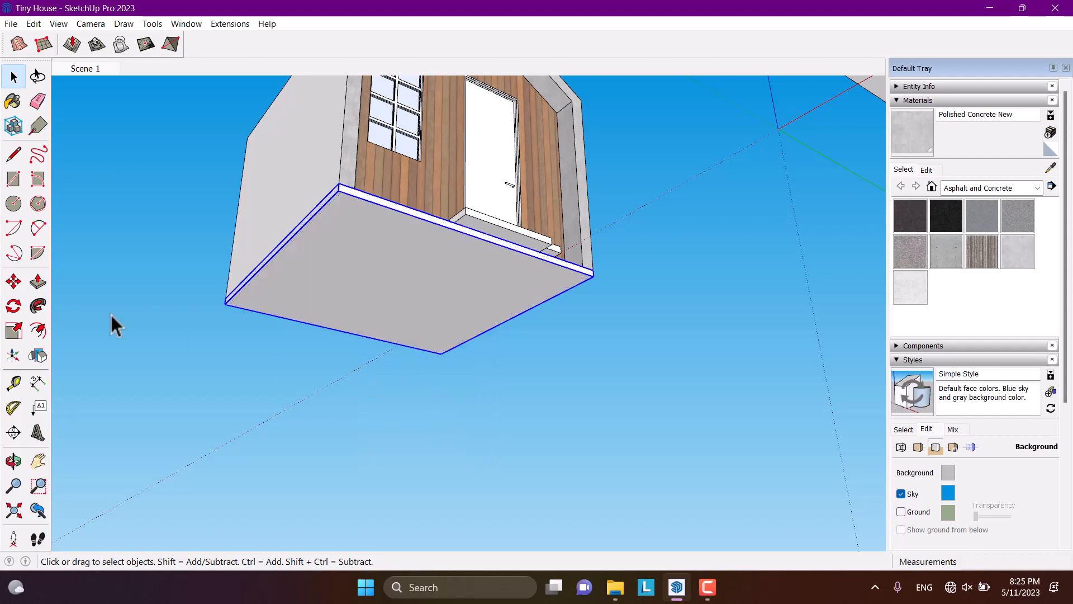
Step: Move the slab group by its rear corner about 2899 cm onto the sloping terrain, away from the house
click(14, 281)
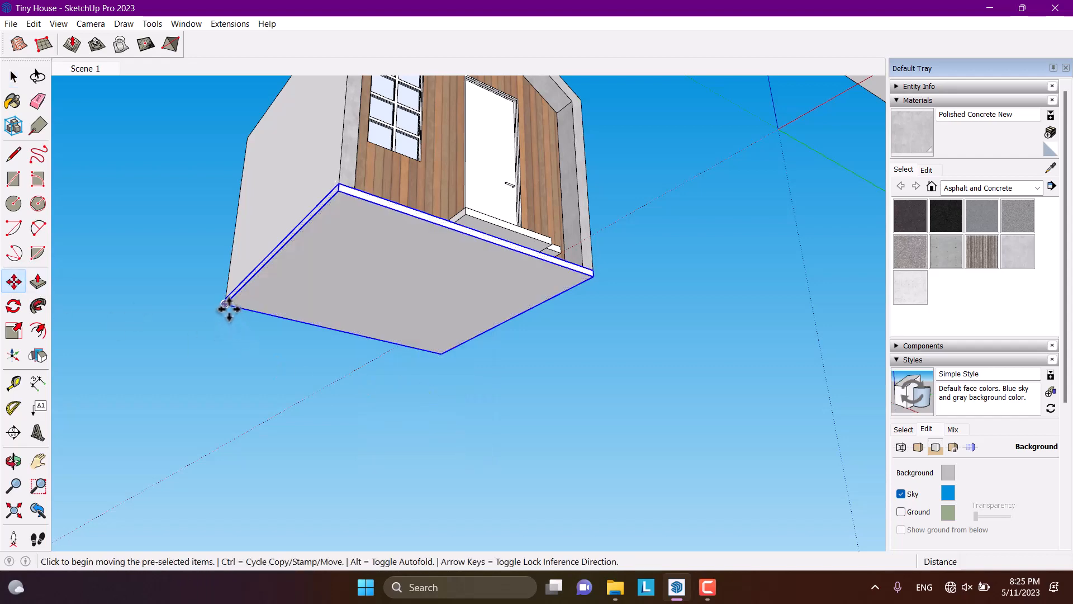
click(225, 304)
scroll(251, 249, down, 2)
middle_drag(252, 249, 244, 515)
scroll(161, 231, down, 5)
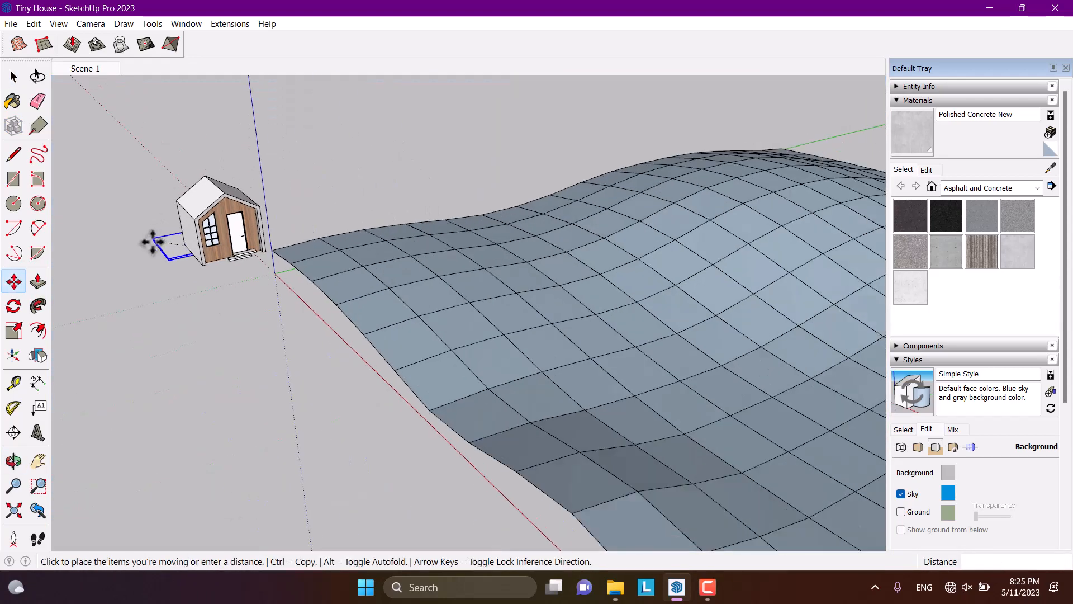
scroll(160, 240, down, 3)
middle_drag(161, 240, 338, 334)
scroll(508, 258, up, 7)
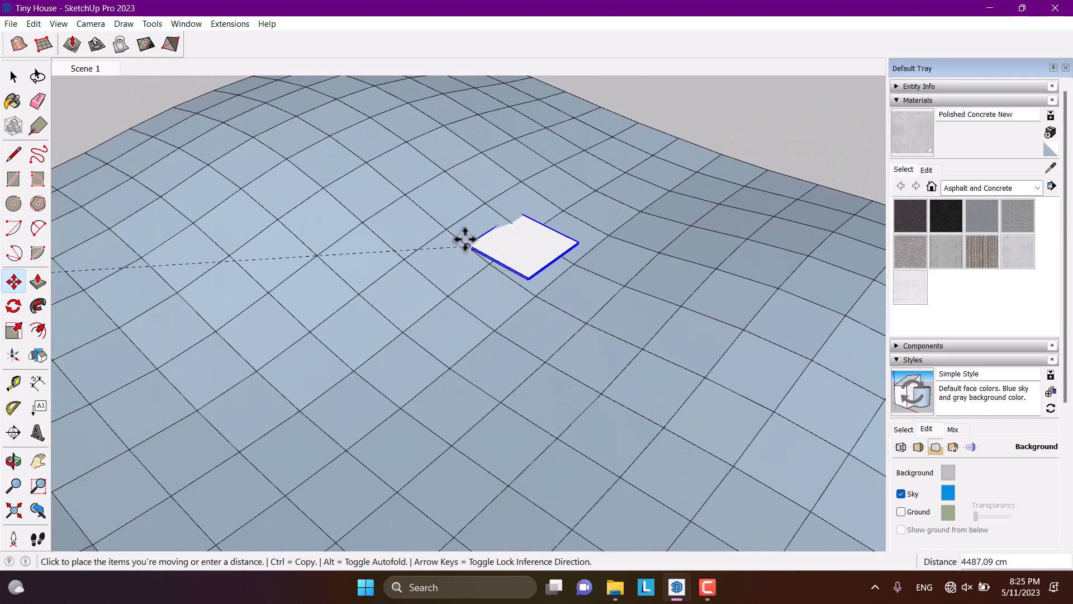
middle_drag(414, 259, 230, 240)
scroll(313, 234, up, 3)
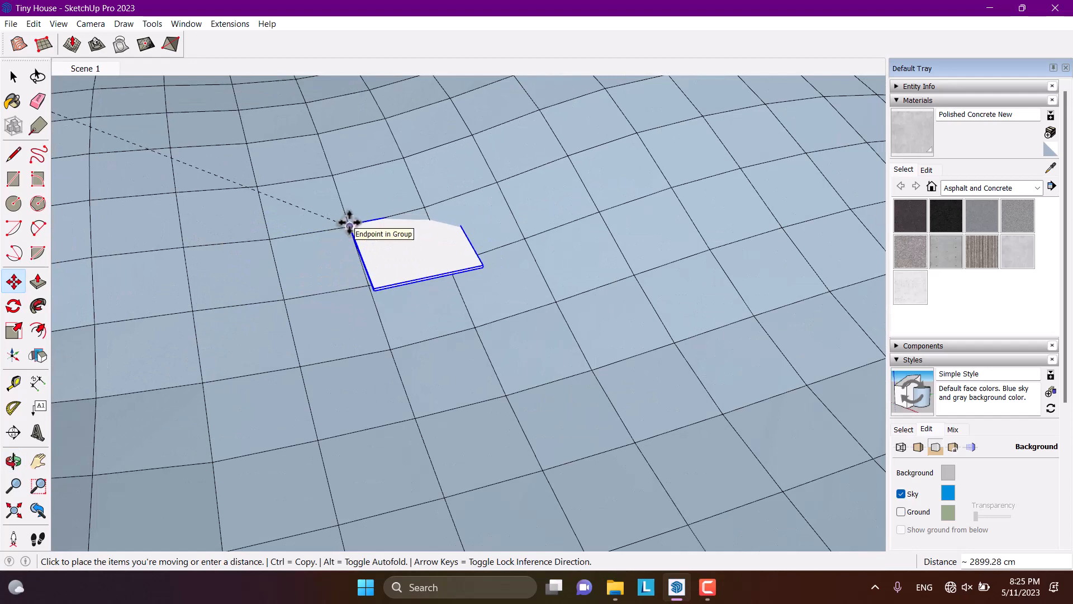
click(349, 224)
Step: Stamp the slab's footprint into the terrain with a 100 cm offset and set the elevation of the flat platform
mouse_move(361, 246)
middle_down()
mouse_move(376, 272)
mouse_move(396, 180)
mouse_move(371, 233)
middle_up()
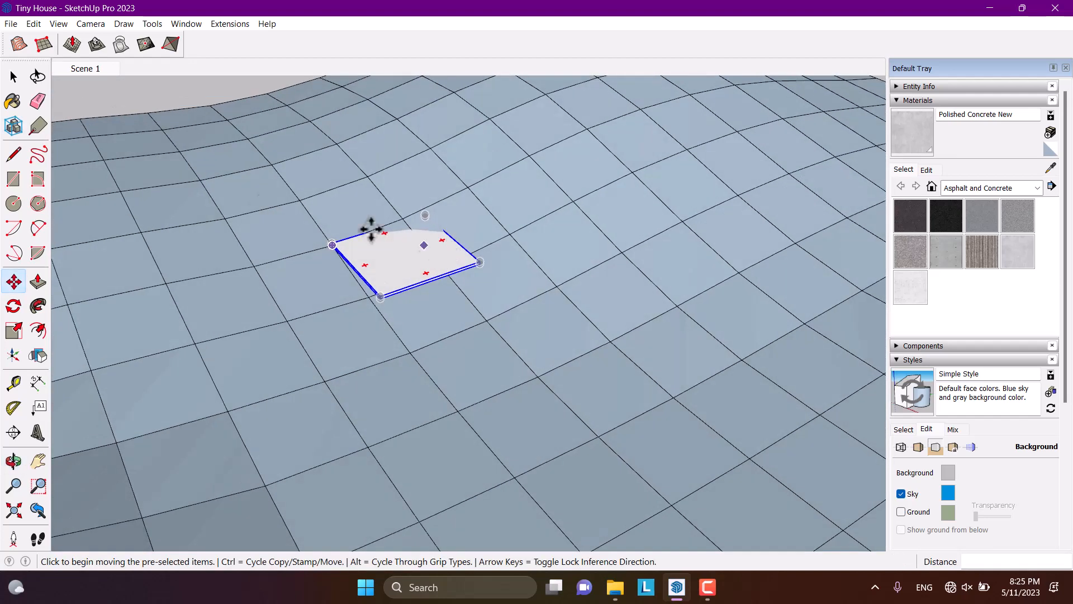
click(99, 50)
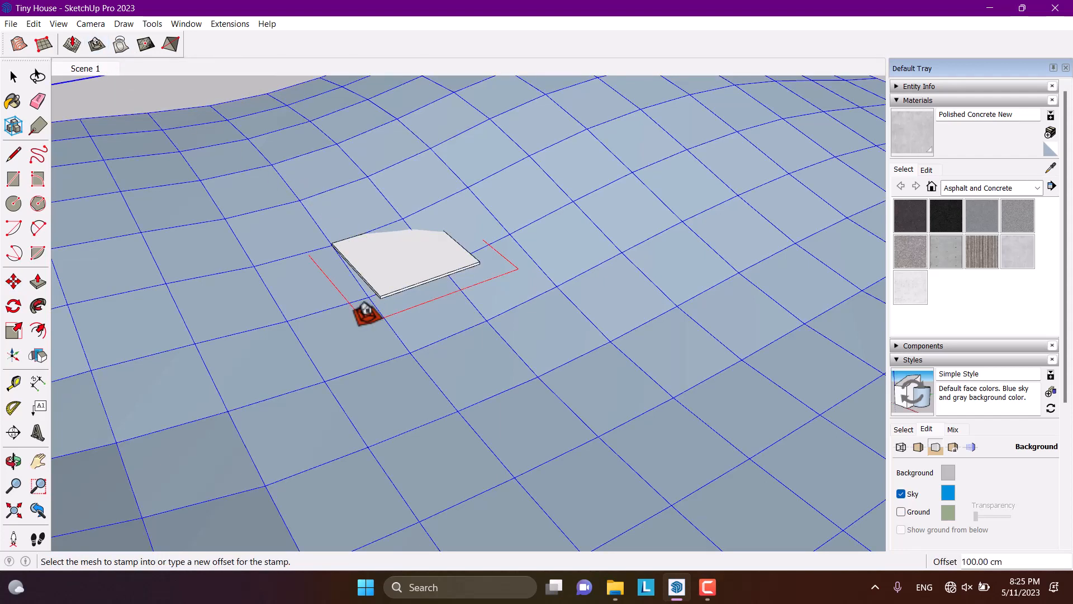
click(366, 310)
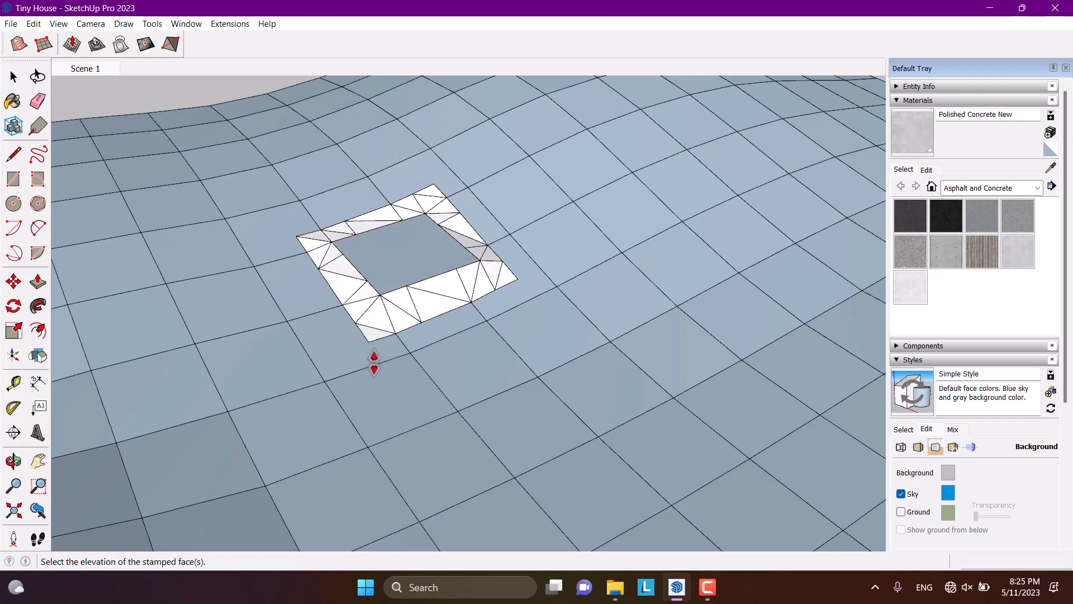
click(371, 365)
key(space)
middle_drag(375, 249, 342, 307)
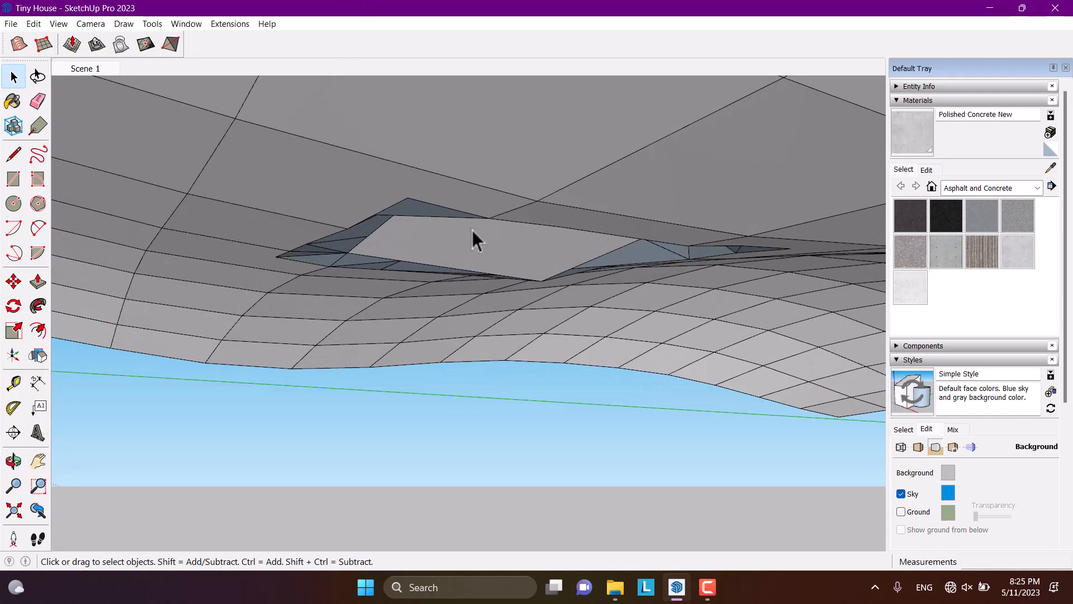
middle_drag(472, 230, 508, 161)
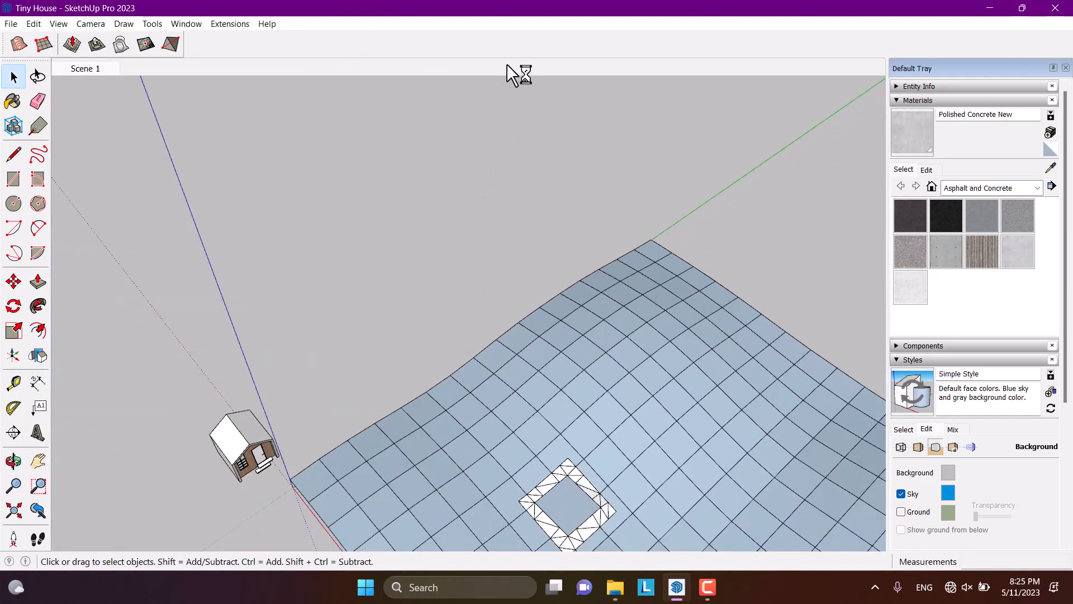
mouse_move(508, 65)
middle_down()
mouse_move(400, 192)
mouse_move(477, 403)
mouse_move(525, 367)
mouse_move(697, 309)
mouse_move(590, 350)
middle_up()
Step: Soften the terrain group's edges with Soften coplanar enabled and the angle between normals at 180 degrees
click(591, 352)
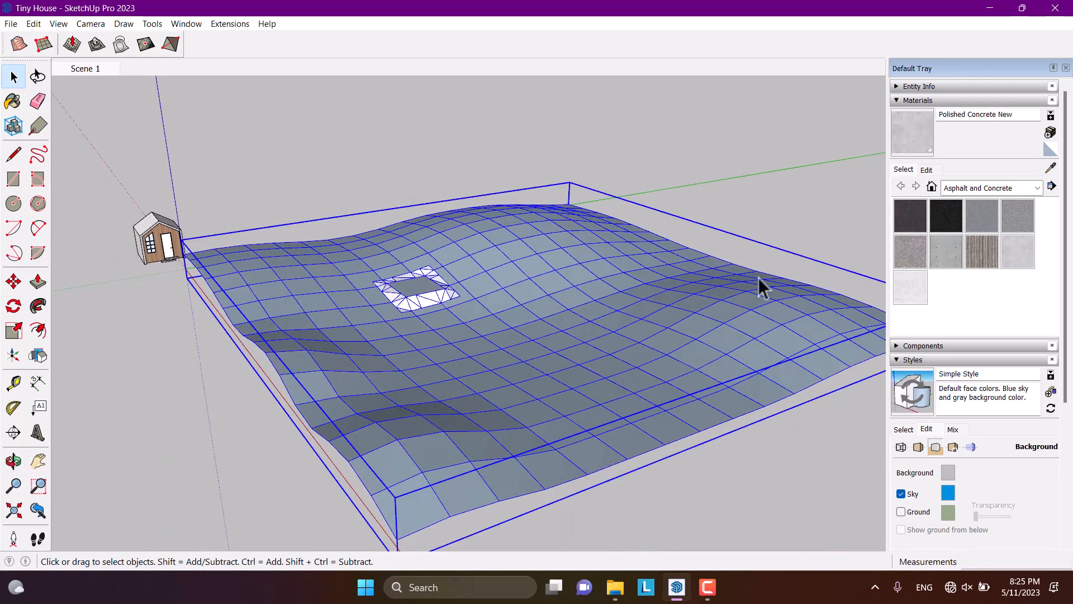
click(988, 101)
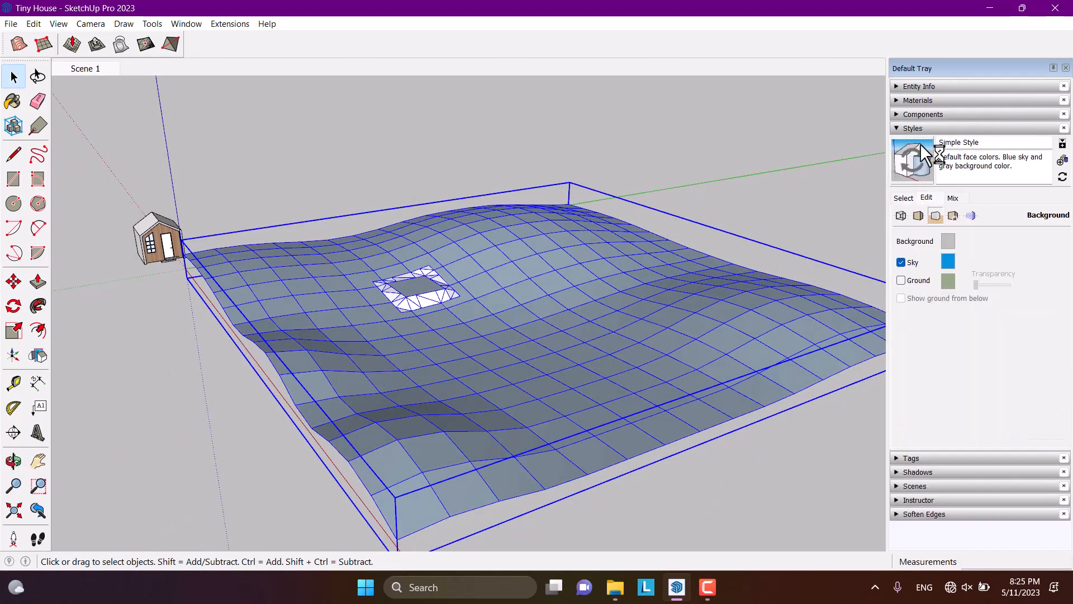
click(907, 128)
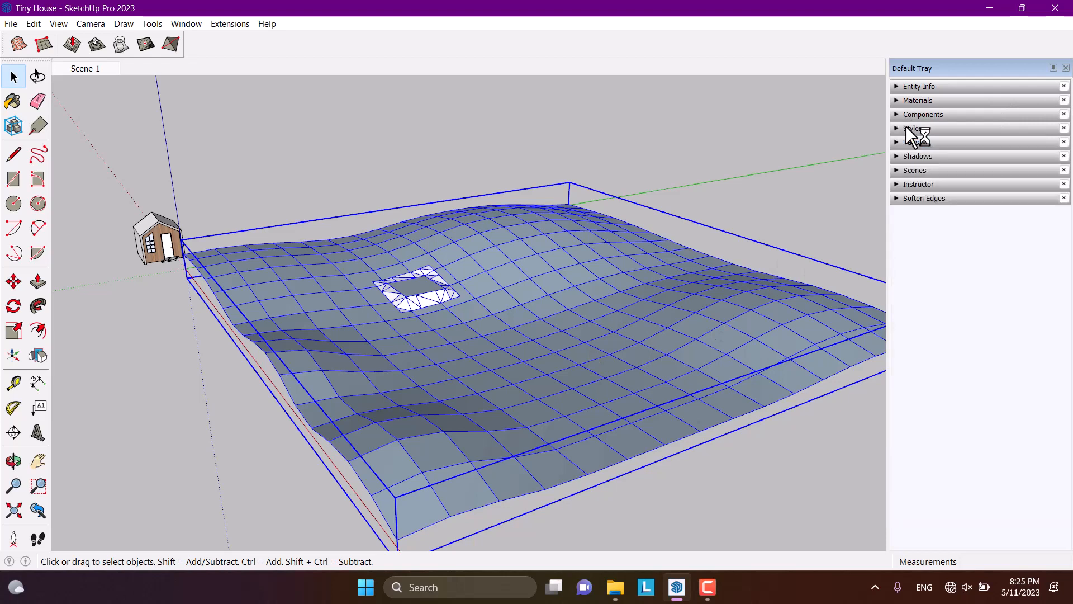
click(912, 199)
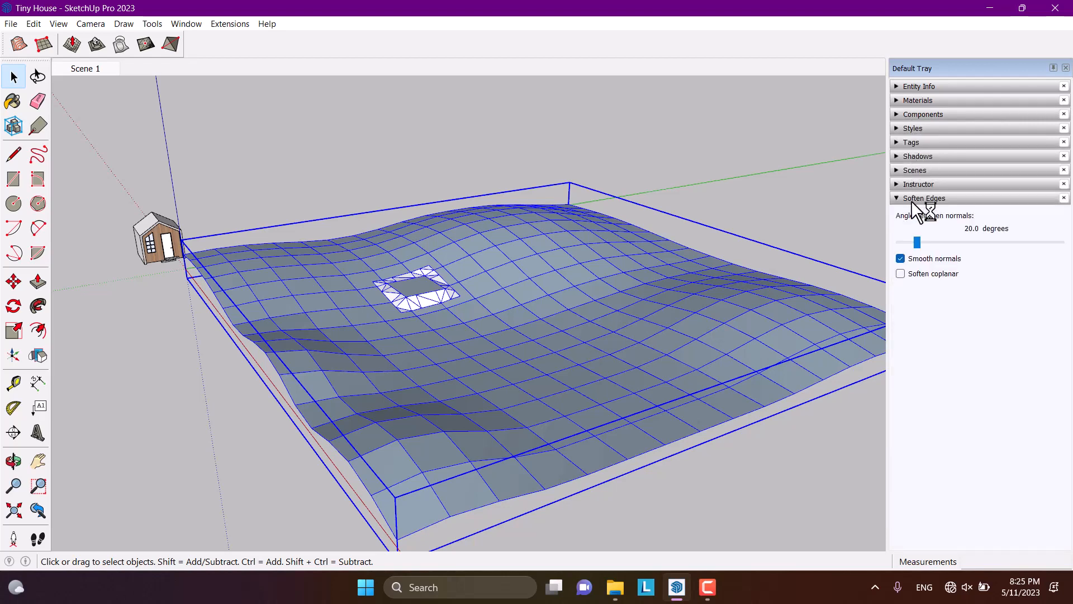
click(900, 273)
drag(918, 242, 1061, 244)
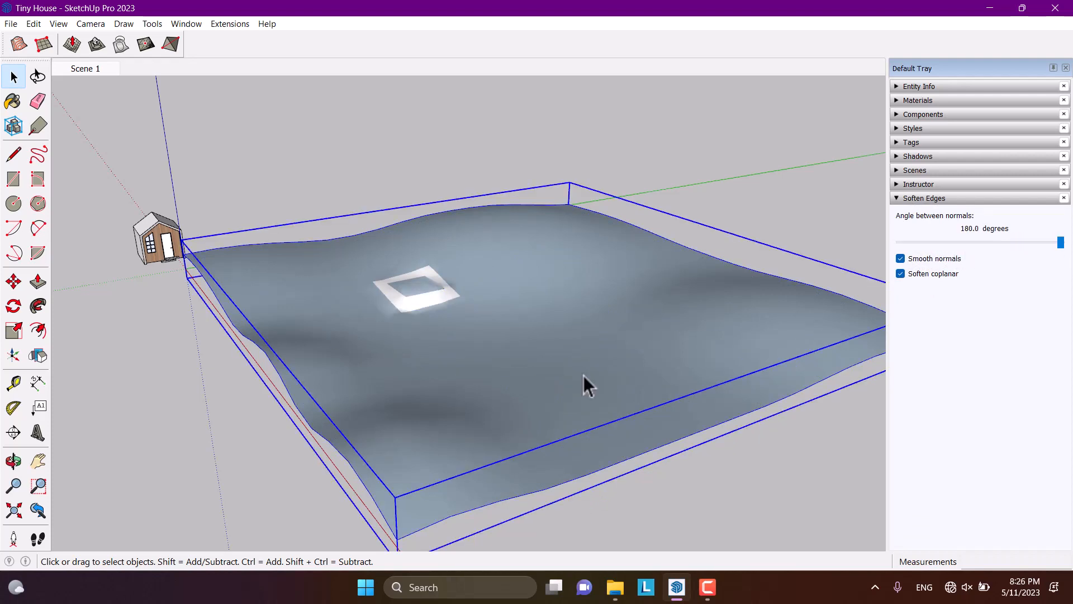
Step: Set the terrain's softening angle between normals to 0 degrees
drag(1061, 242, 870, 244)
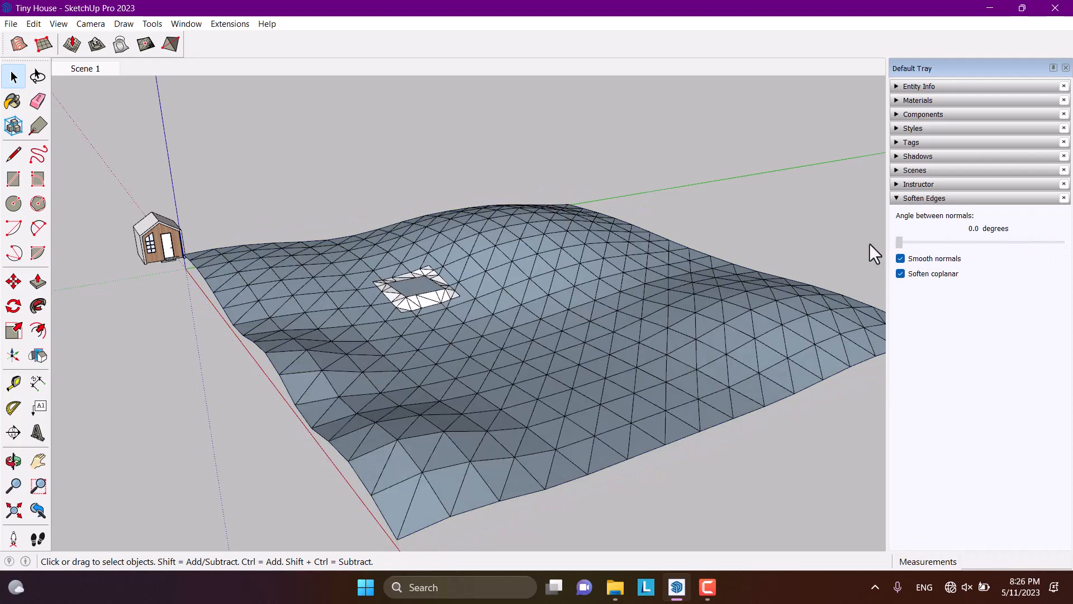
Step: Turn off Soften coplanar for the terrain group to show its mesh edges, and clear the selection
click(900, 273)
scroll(786, 327, down, 1)
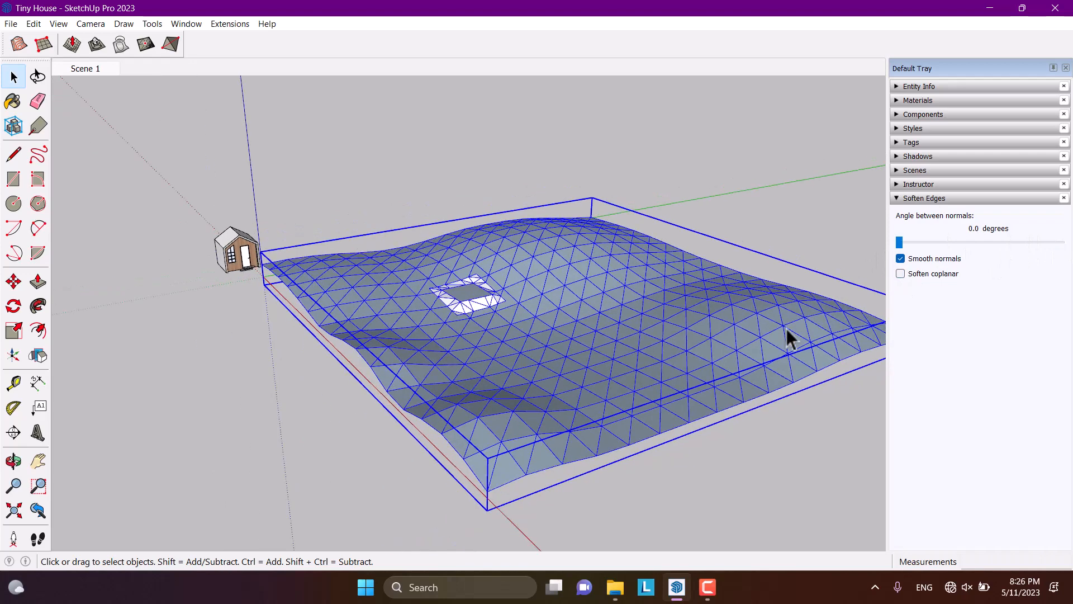
click(683, 175)
Step: Move the house by its rear bottom corner about 2899 cm onto the matching corner of the flat platform in the terrain
scroll(246, 271, up, 3)
click(271, 269)
scroll(271, 270, up, 2)
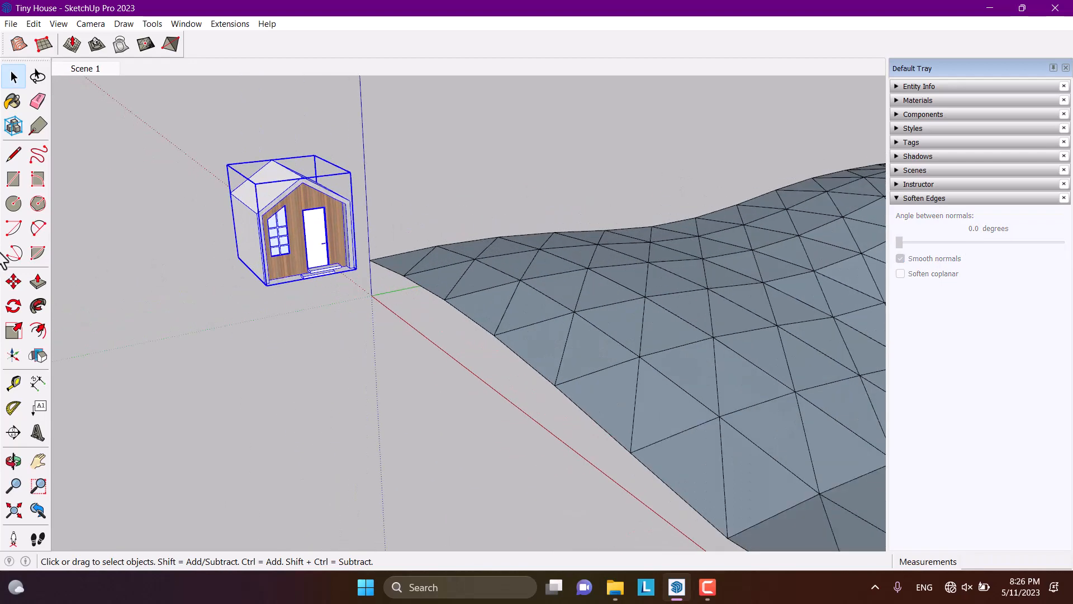
click(12, 284)
middle_drag(285, 350, 427, 358)
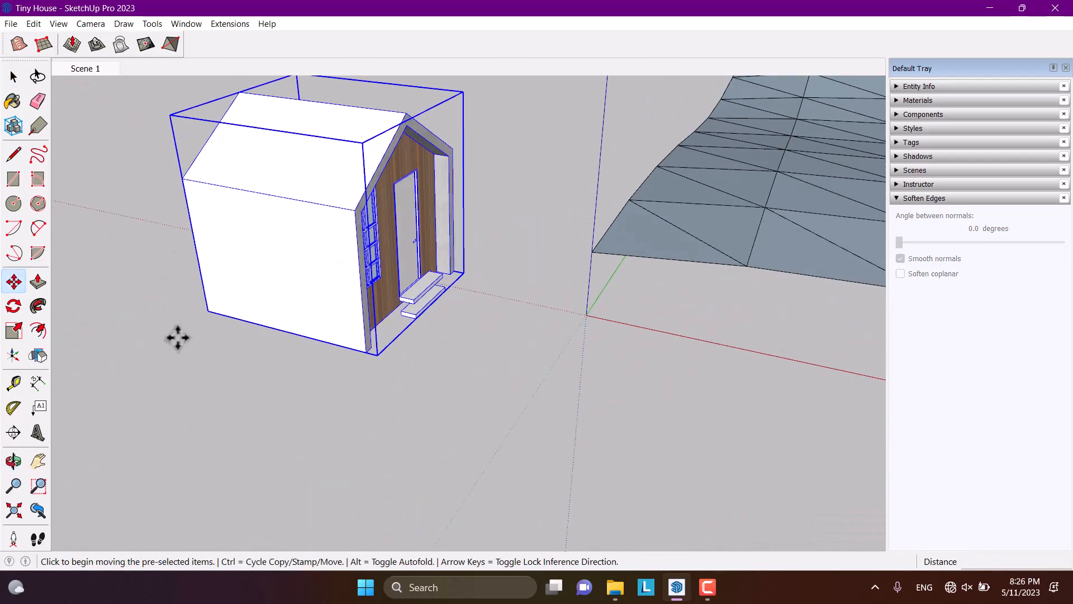
click(208, 316)
scroll(149, 302, down, 5)
middle_drag(437, 252, 148, 262)
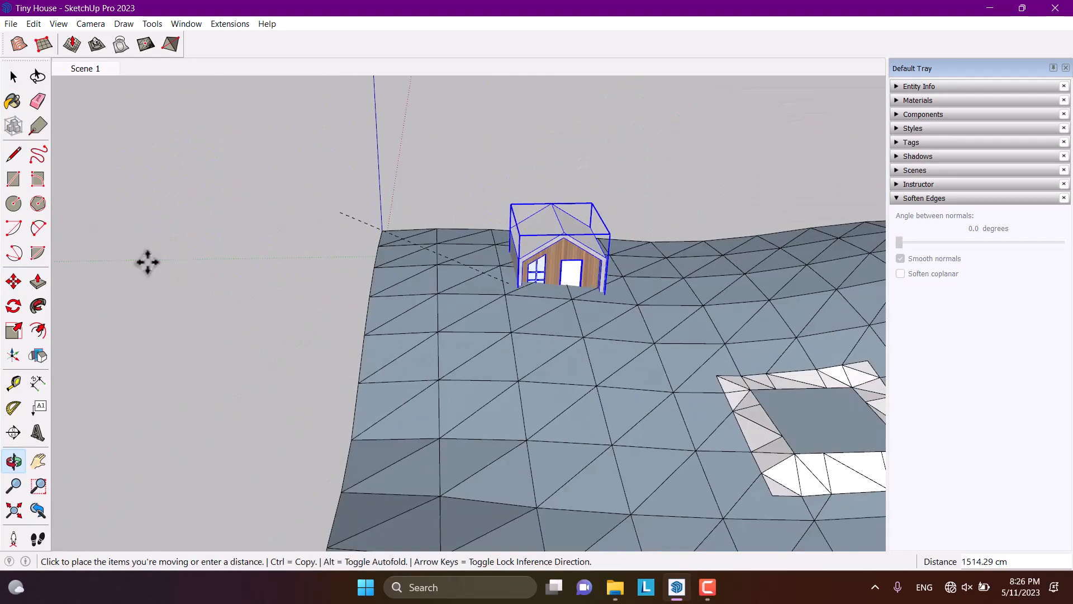
scroll(752, 386, up, 3)
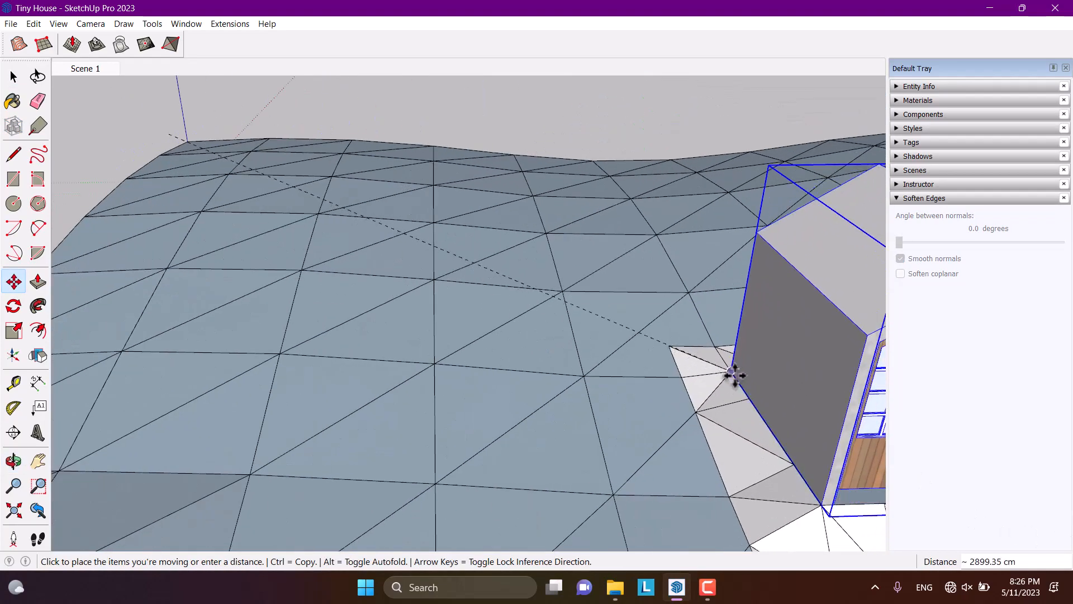
click(733, 372)
scroll(327, 264, down, 4)
middle_drag(326, 302, 506, 266)
scroll(509, 279, up, 3)
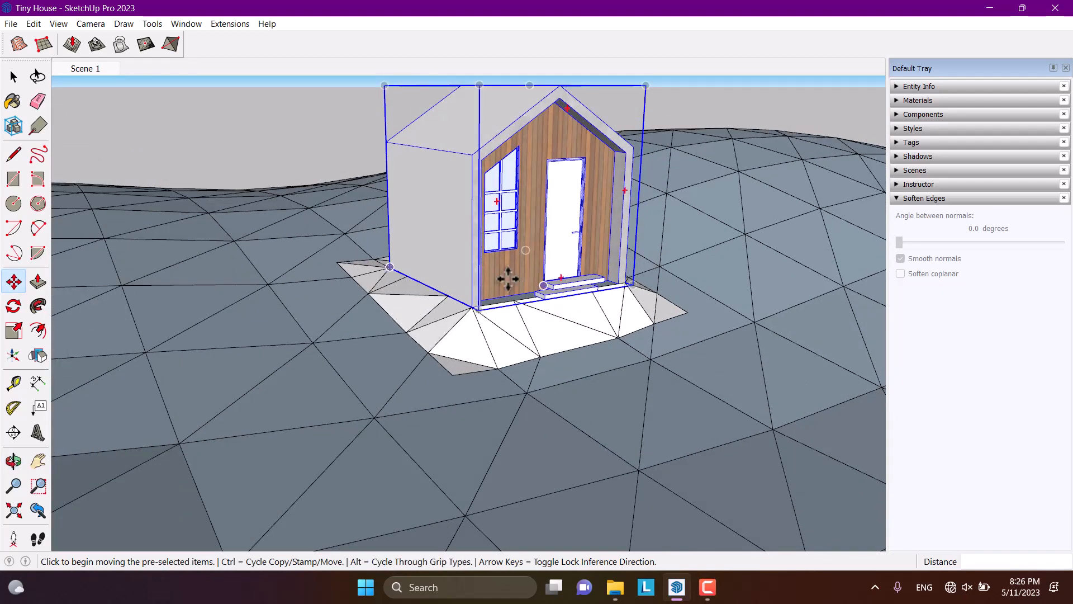
Step: Inside the house group, copy the lower entrance step so the copy sits directly below and slightly in front of it
scroll(508, 279, up, 3)
middle_drag(606, 321, 587, 244)
scroll(556, 283, up, 6)
key(space)
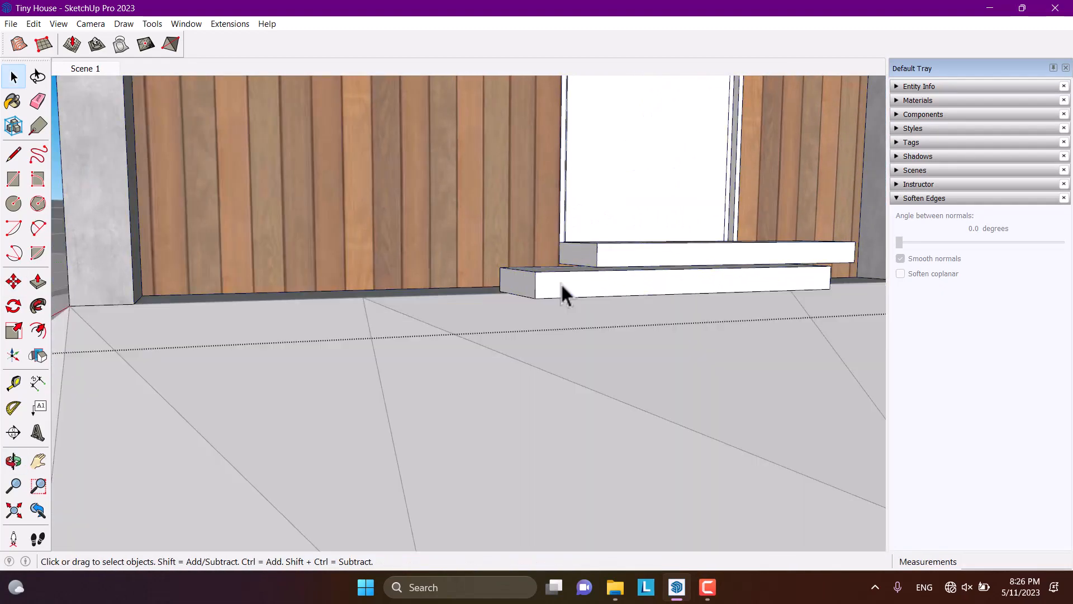
middle_drag(561, 283, 906, 263)
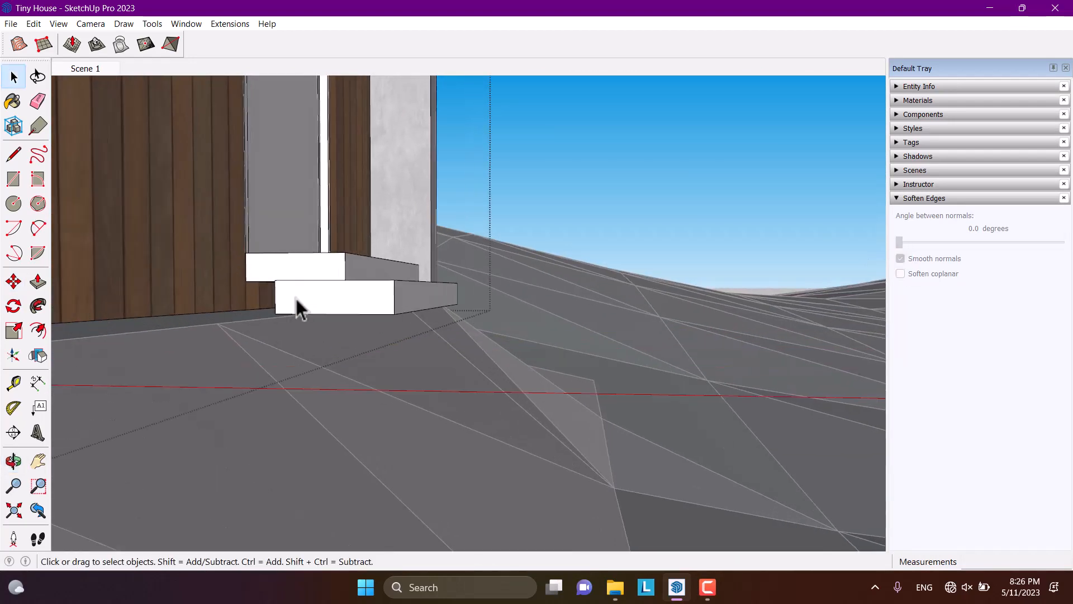
click(296, 300)
click(13, 281)
scroll(305, 286, up, 3)
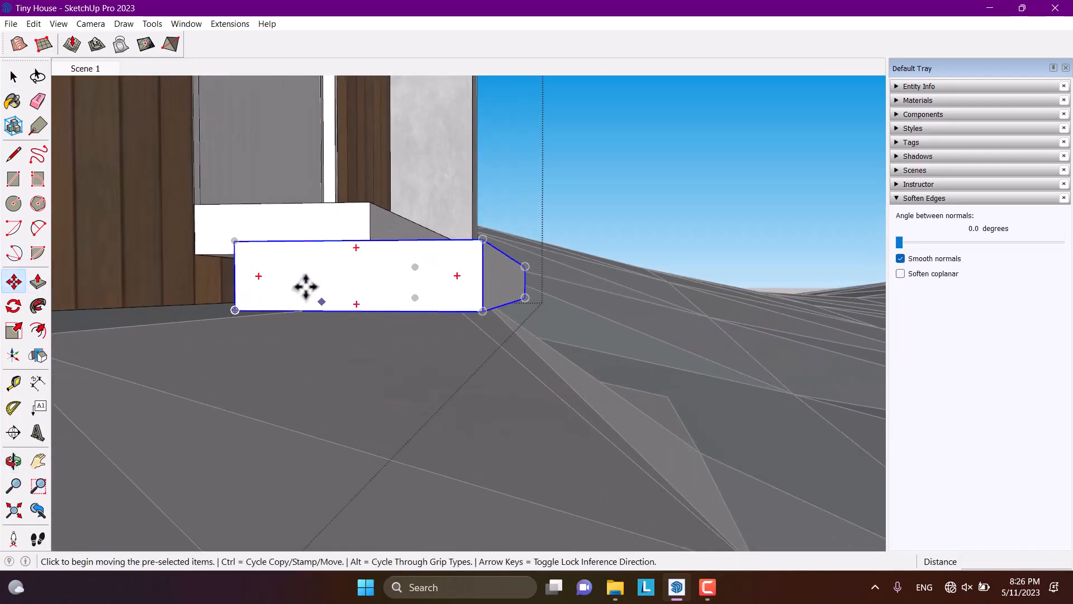
key(ctrl)
middle_drag(235, 242, 132, 210)
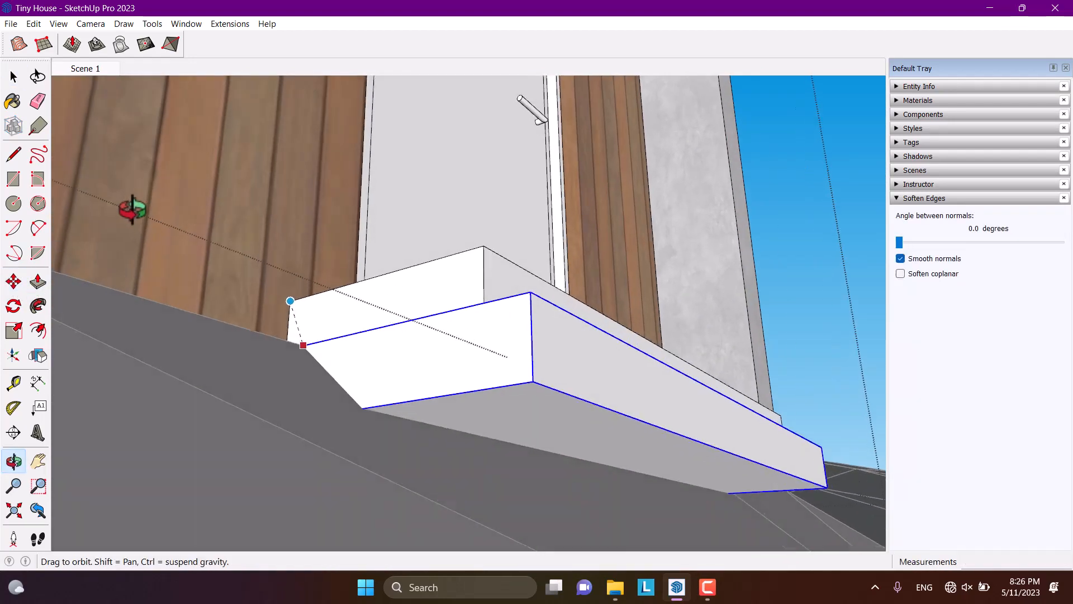
click(330, 352)
middle_drag(347, 319, 272, 486)
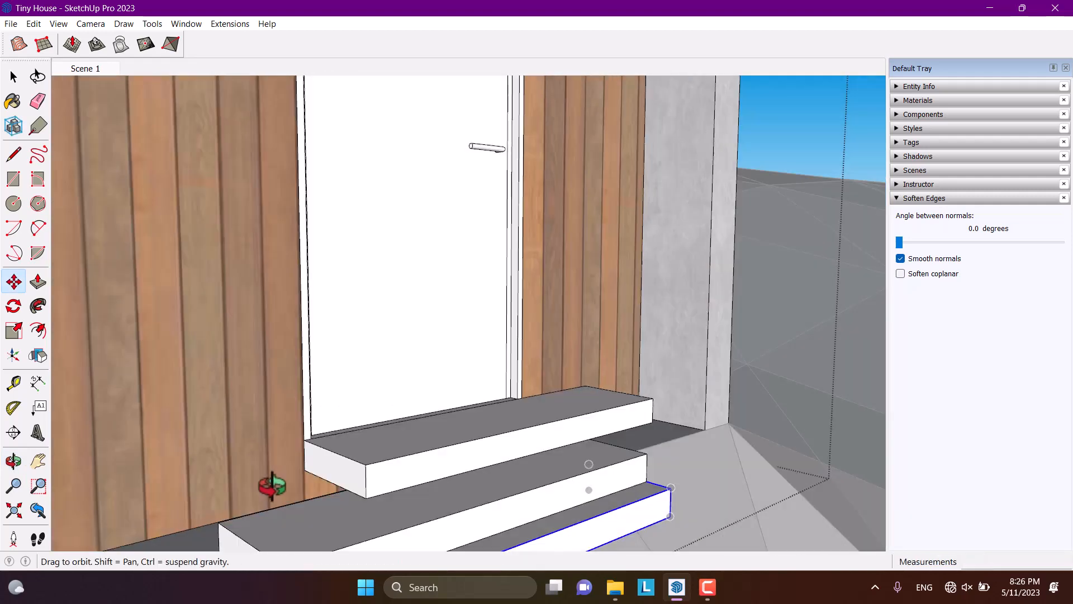
Step: Array the copied step down to the terrain, trying 5x and 9x and settling on 11x copies
scroll(455, 228, down, 8)
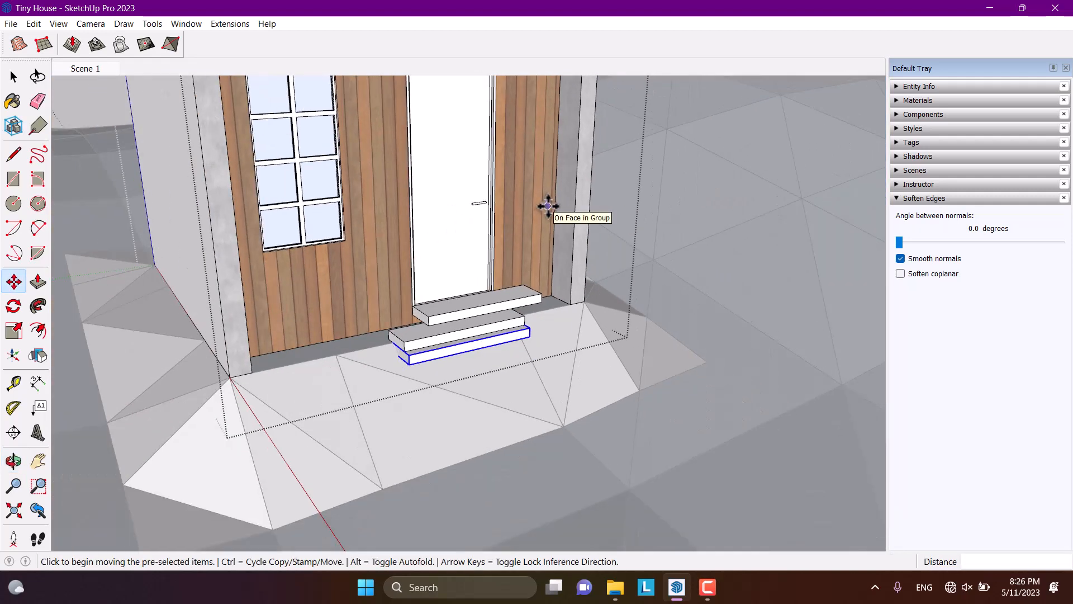
text(5x)
key(Return)
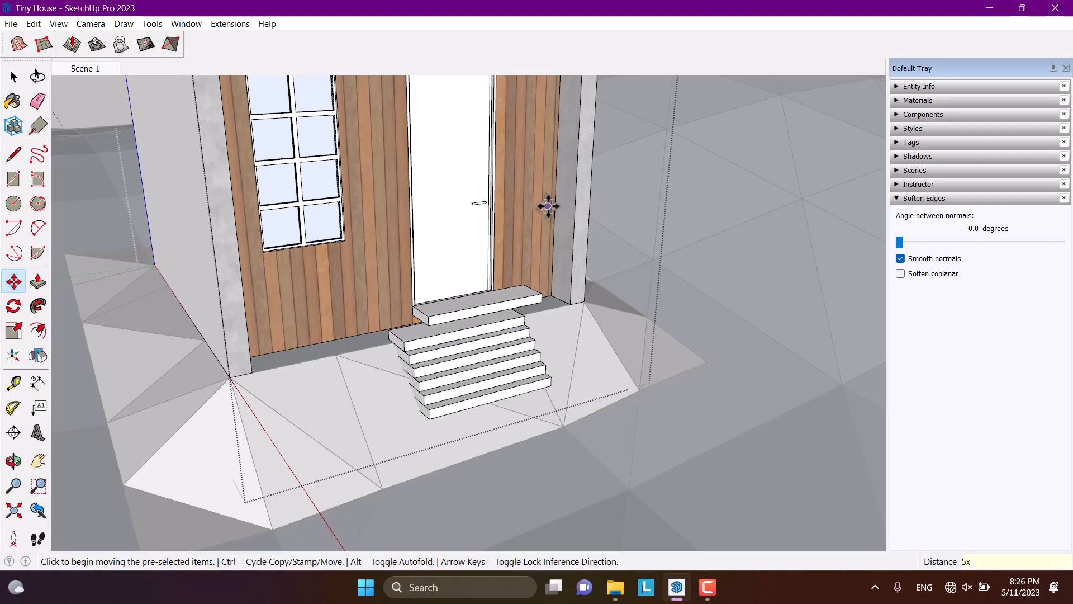
text(9x)
key(Return)
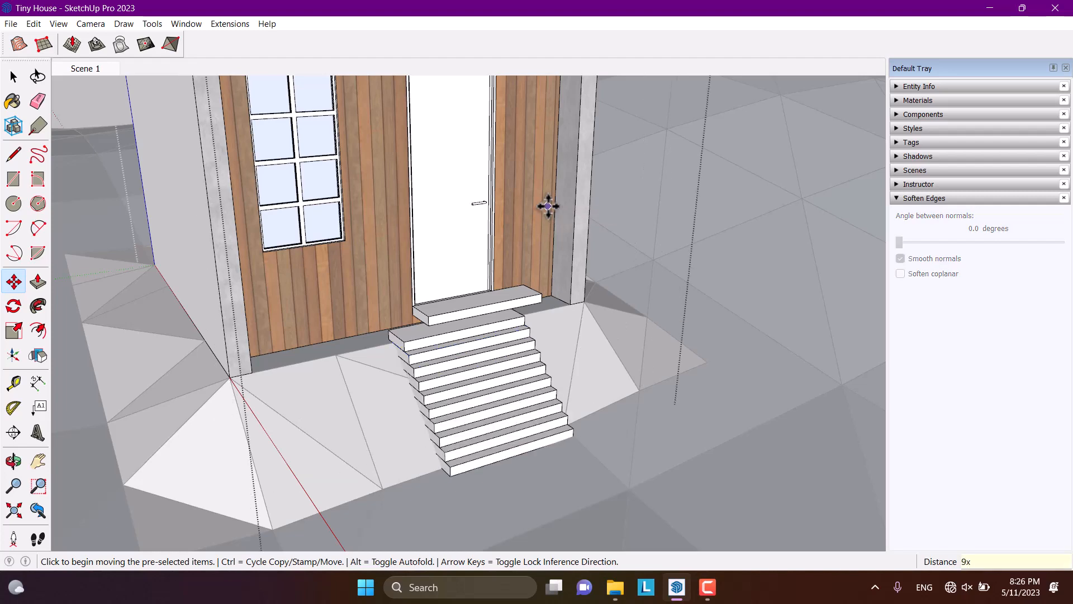
middle_drag(389, 447, 440, 367)
scroll(441, 392, up, 4)
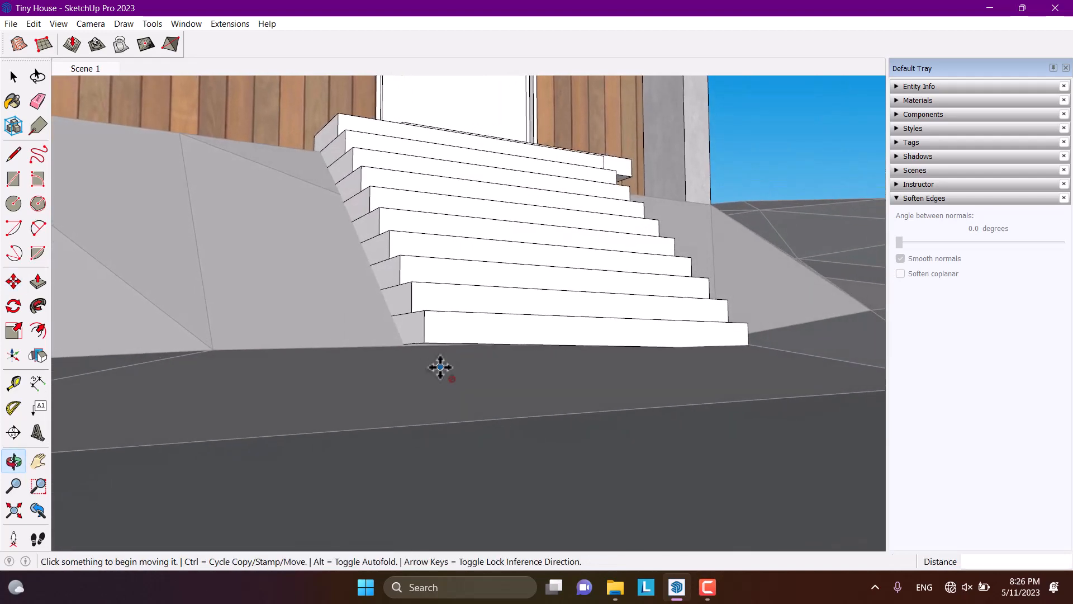
text(11x)
key(Return)
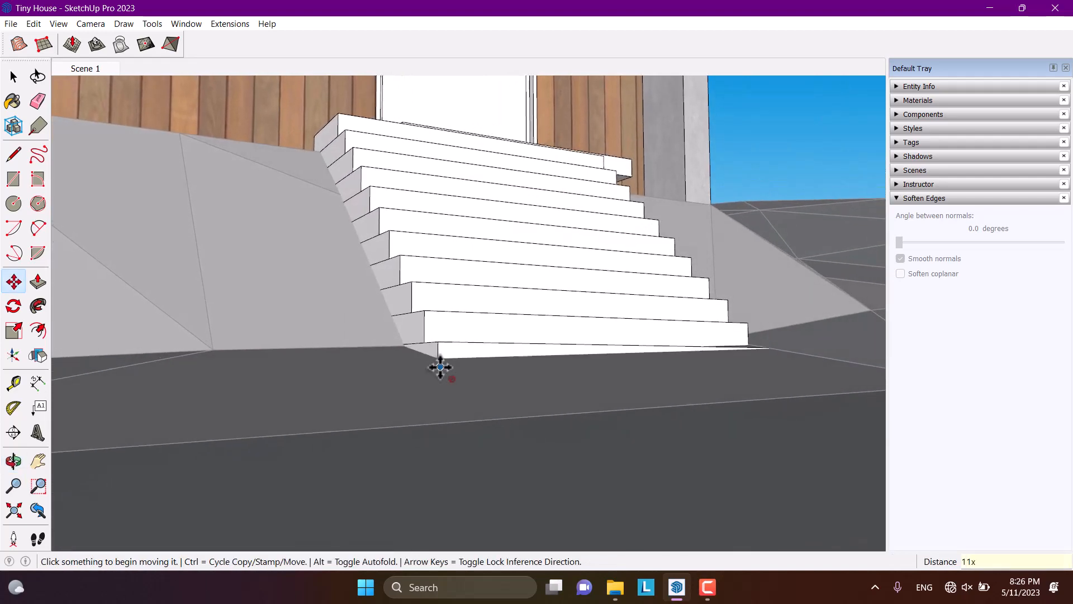
Step: Move five alternating stair steps, starting with the first copied one, 30 cm sideways toward the window side
key(space)
middle_drag(534, 317, 398, 386)
scroll(398, 385, down, 4)
middle_drag(686, 357, 575, 376)
scroll(508, 239, up, 5)
scroll(522, 258, up, 3)
middle_drag(542, 272, 451, 247)
click(522, 257)
ctrl+click(531, 323)
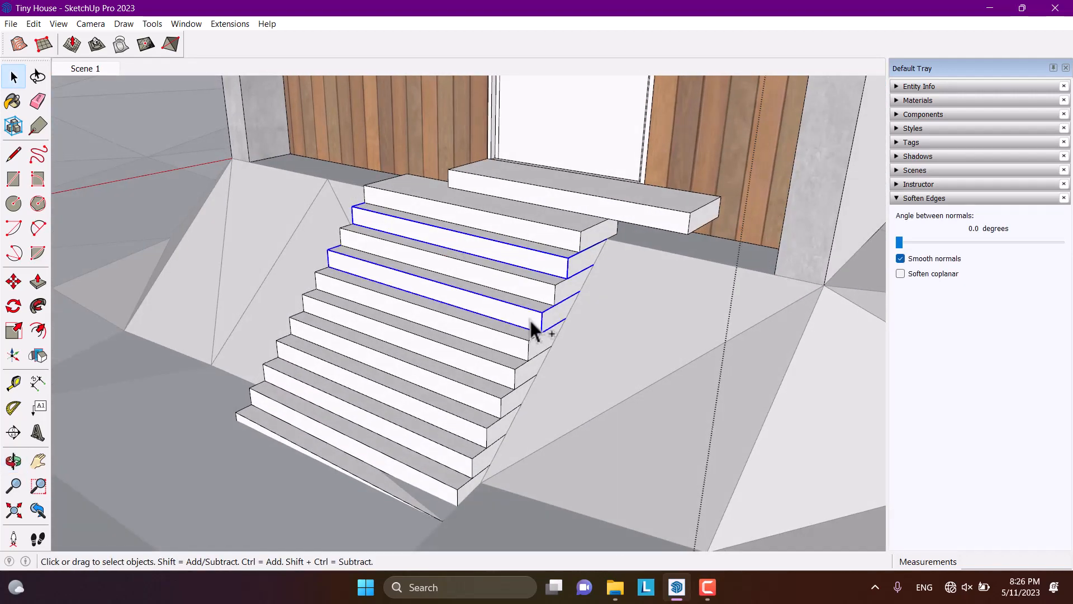
ctrl+click(500, 372)
ctrl+click(477, 436)
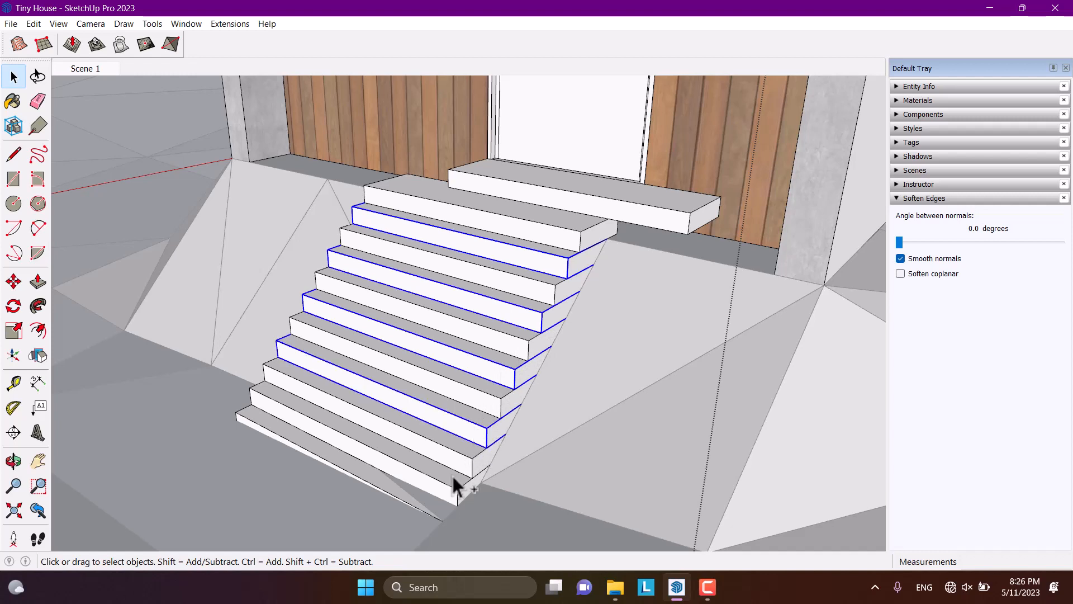
ctrl+click(449, 483)
click(13, 281)
scroll(427, 487, up, 2)
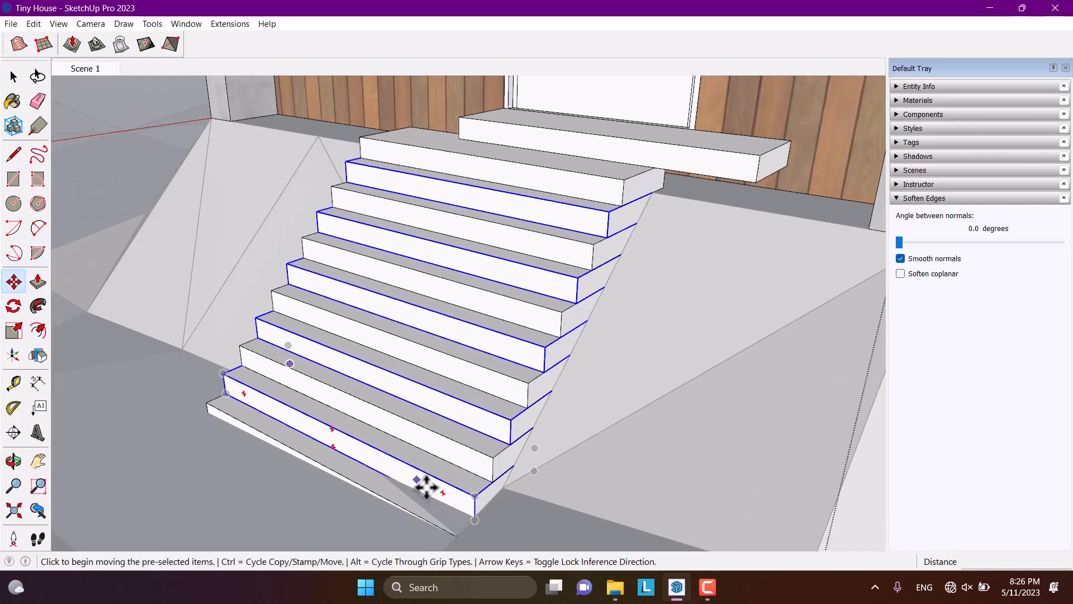
click(478, 474)
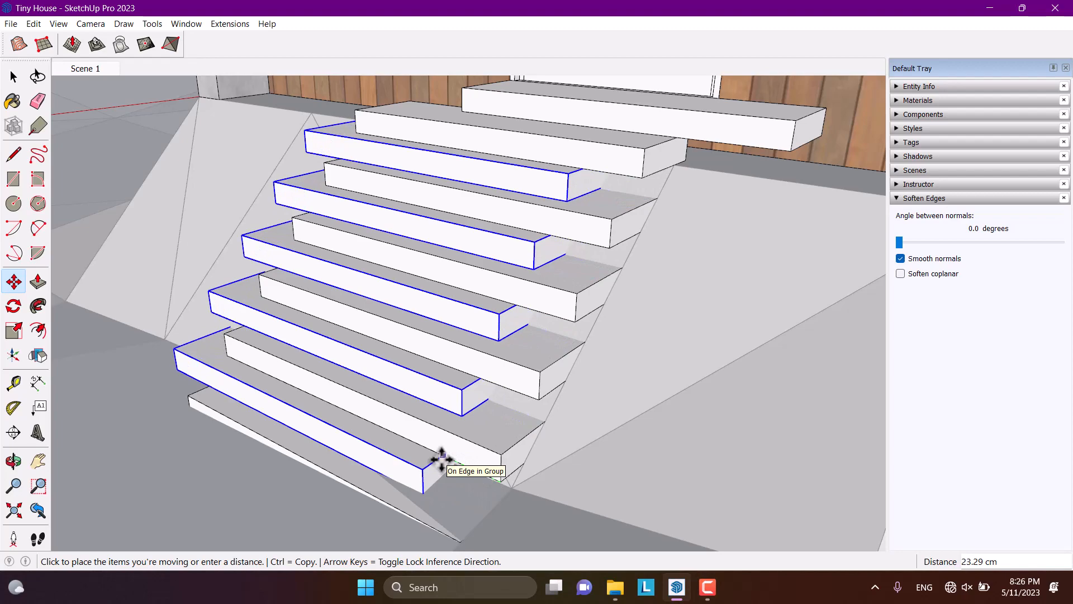
text(30)
key(Return)
scroll(443, 455, down, 3)
middle_drag(443, 456, 772, 534)
key(space)
Step: Leave the house group and soften the terrain's edges with Soften coplanar enabled and the angle between normals at 180 degrees
scroll(387, 343, down, 3)
scroll(387, 339, down, 3)
middle_drag(468, 426, 444, 283)
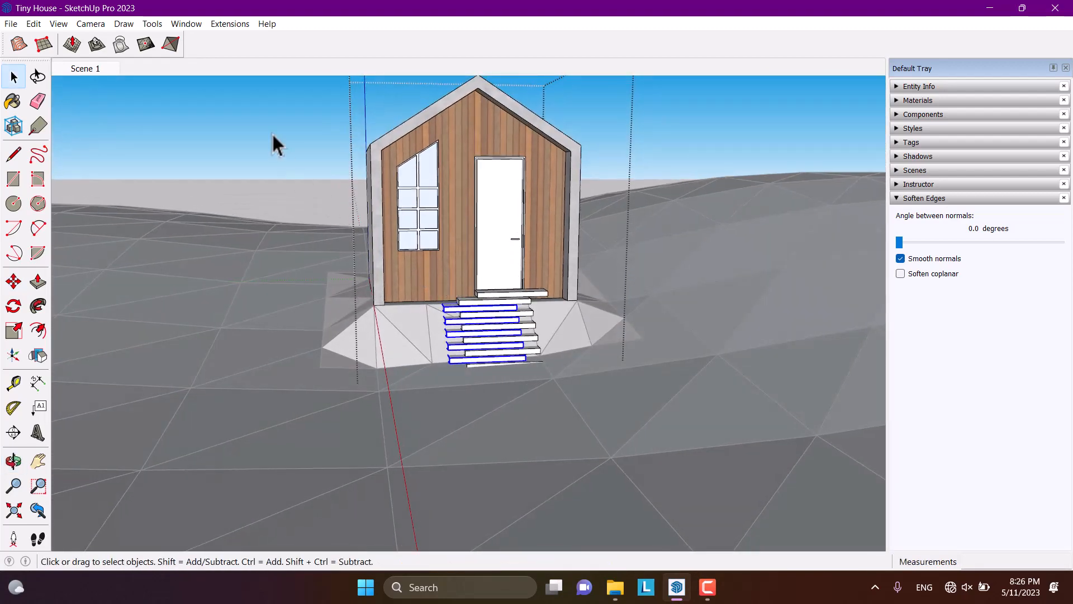
middle_drag(276, 143, 520, 342)
scroll(381, 247, down, 6)
scroll(529, 348, up, 2)
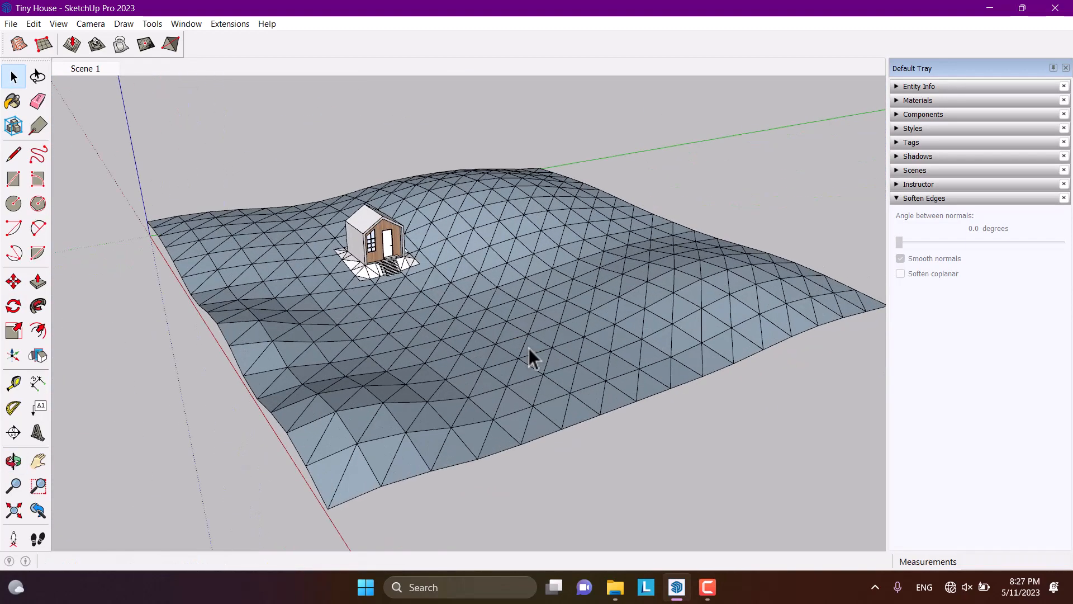
click(529, 347)
click(900, 273)
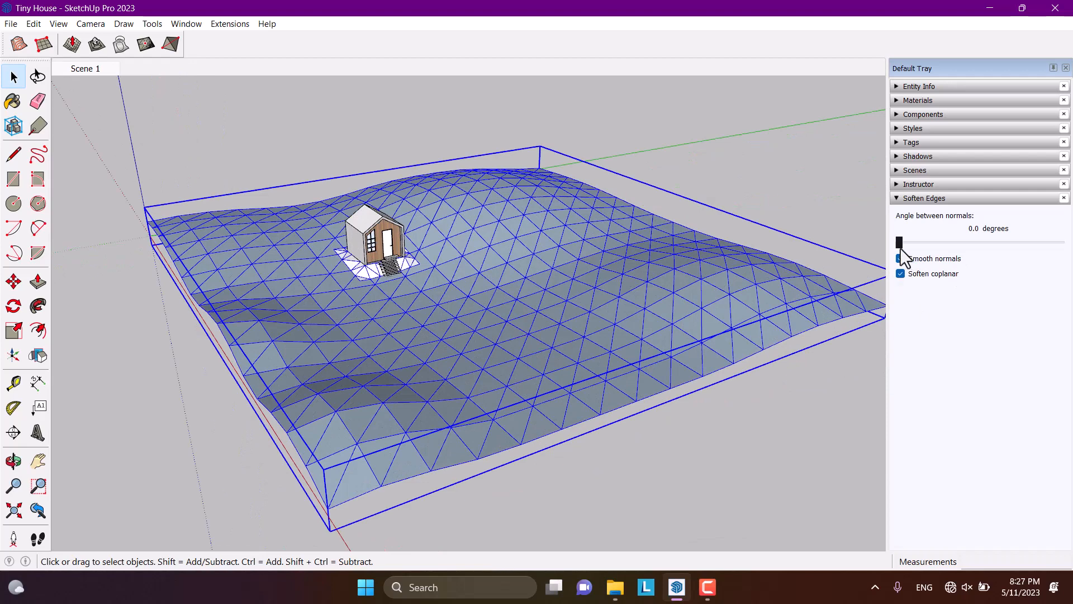
drag(899, 243, 1063, 244)
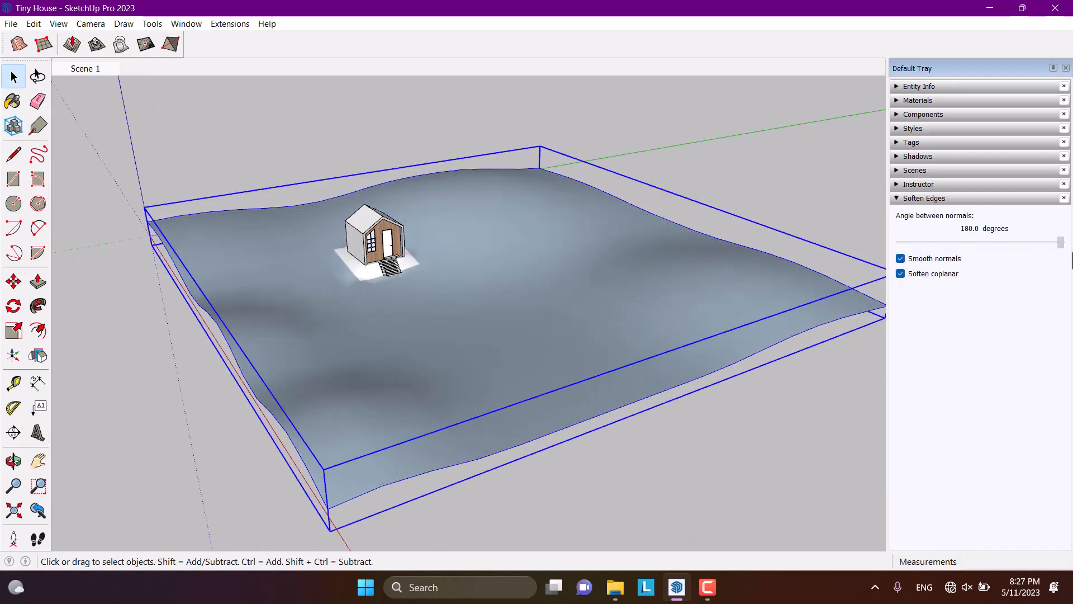
middle_drag(598, 414, 551, 360)
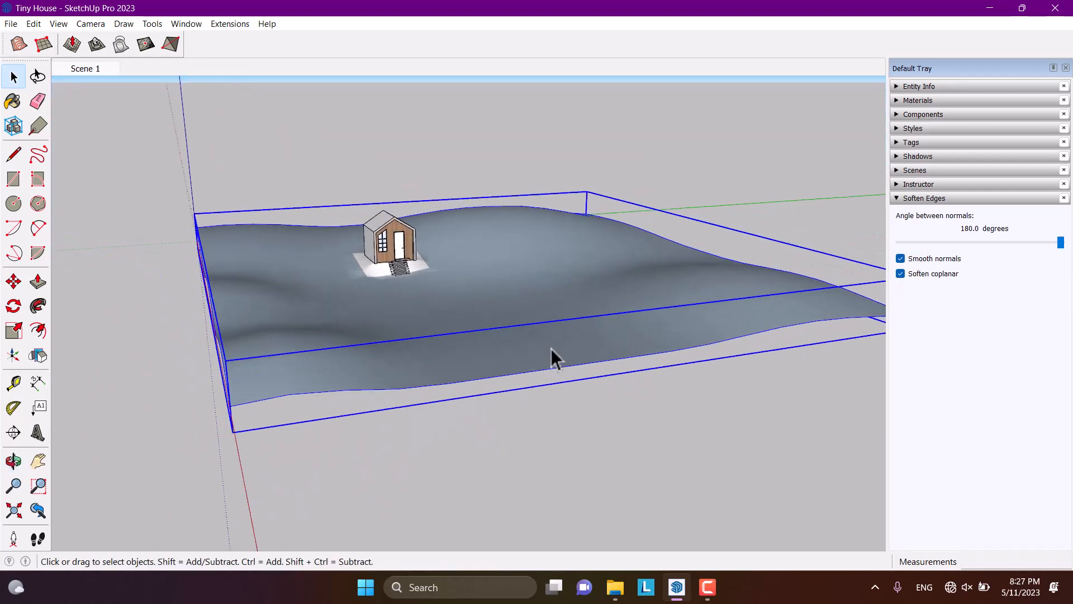
click(923, 199)
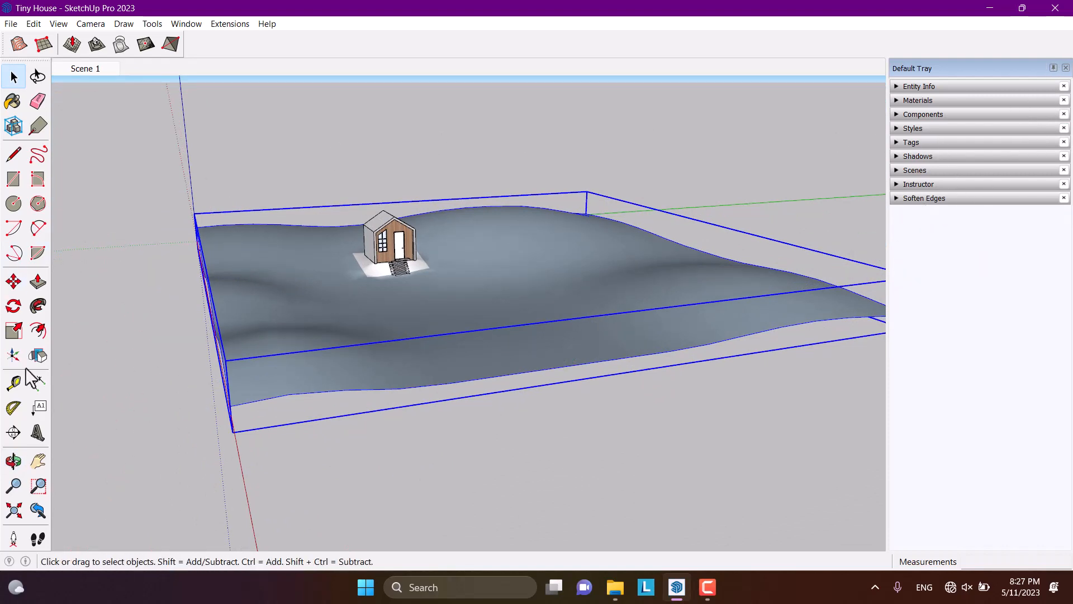
Step: Position the camera on the terrain in front of the house and turn the view to center the house
click(13, 537)
middle_drag(496, 391, 371, 335)
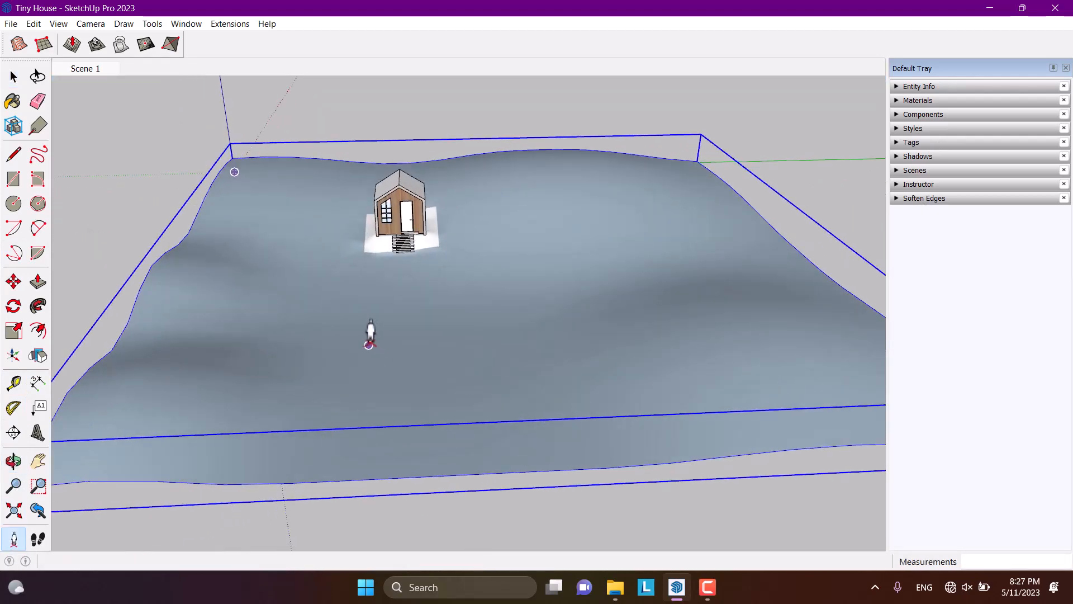
click(305, 358)
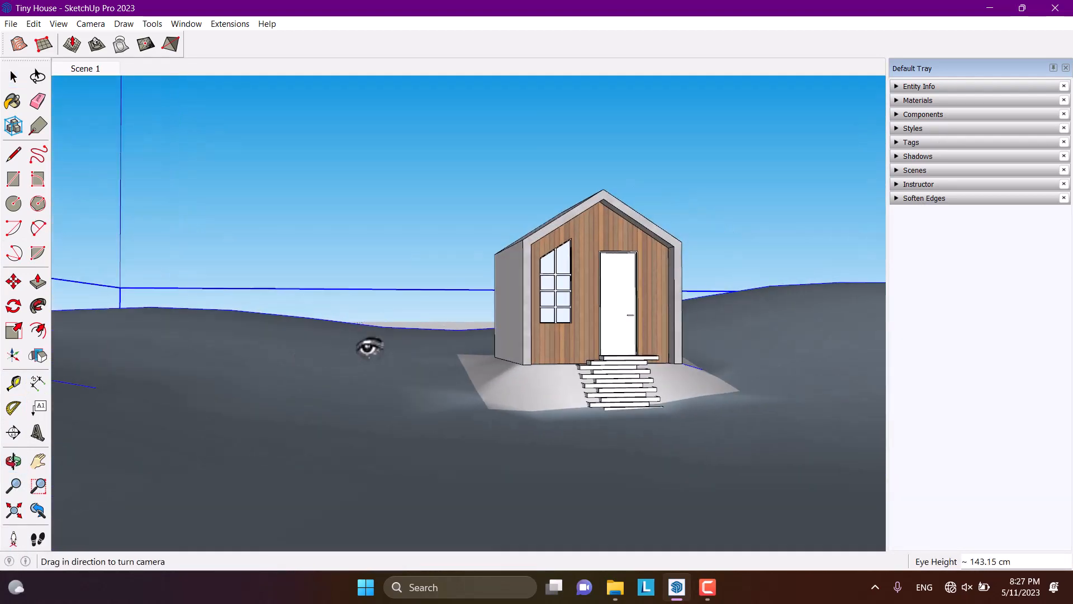
drag(461, 348, 437, 355)
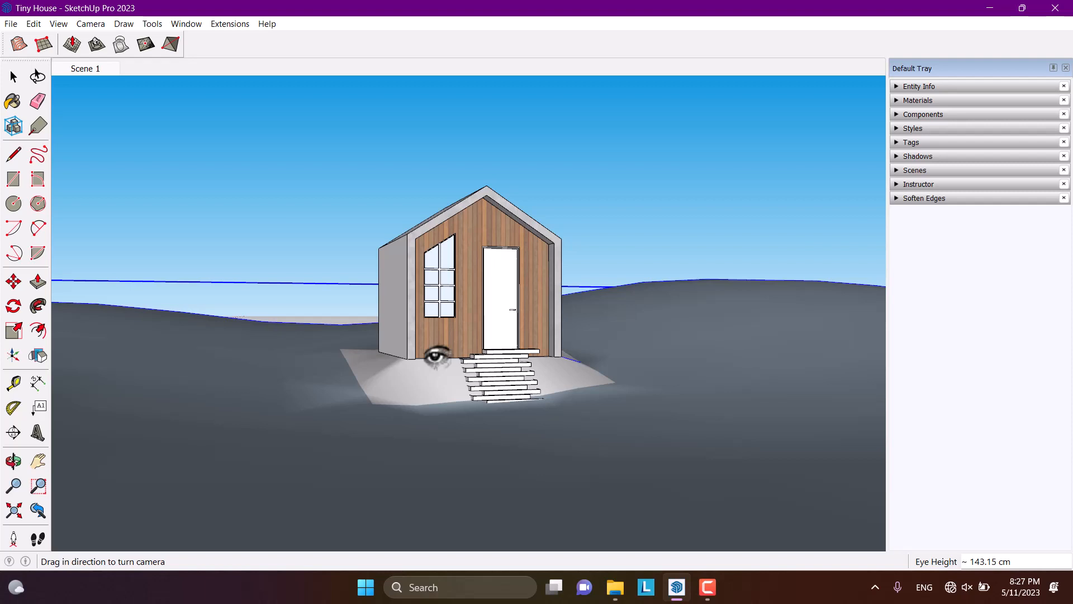
Step: Try an eye height of 136 cm, settle on 100 cm, and switch the camera to Two-Point Perspective
text(136)
key(Return)
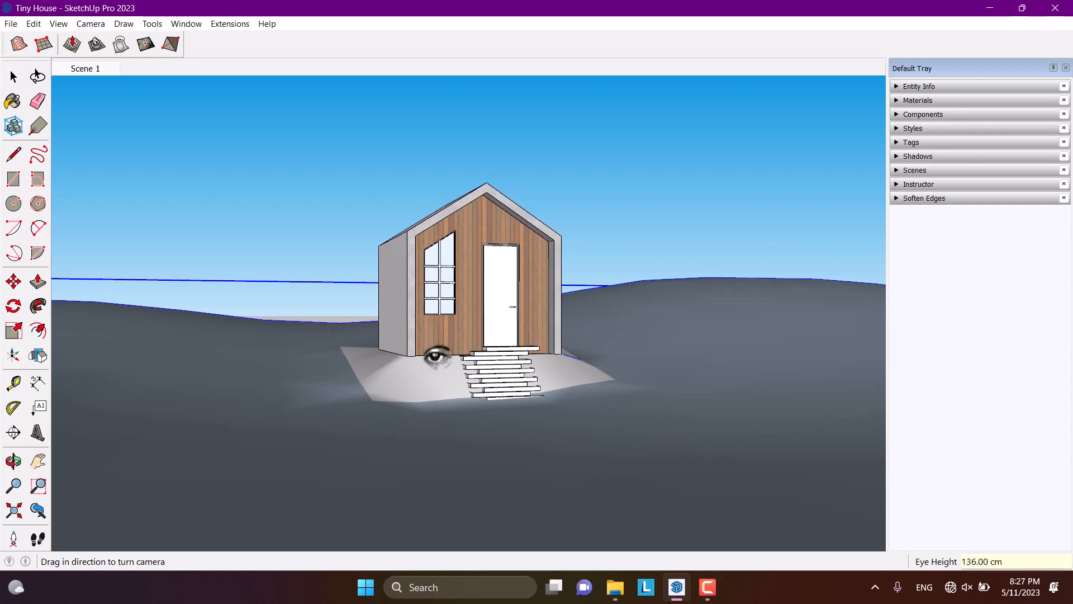
text(100)
key(Return)
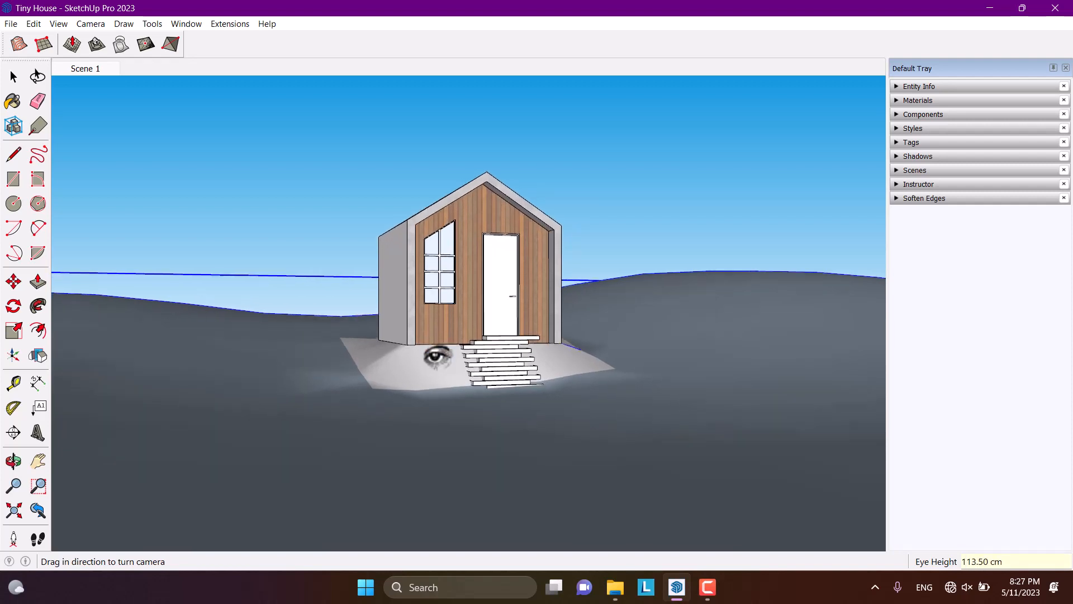
click(92, 23)
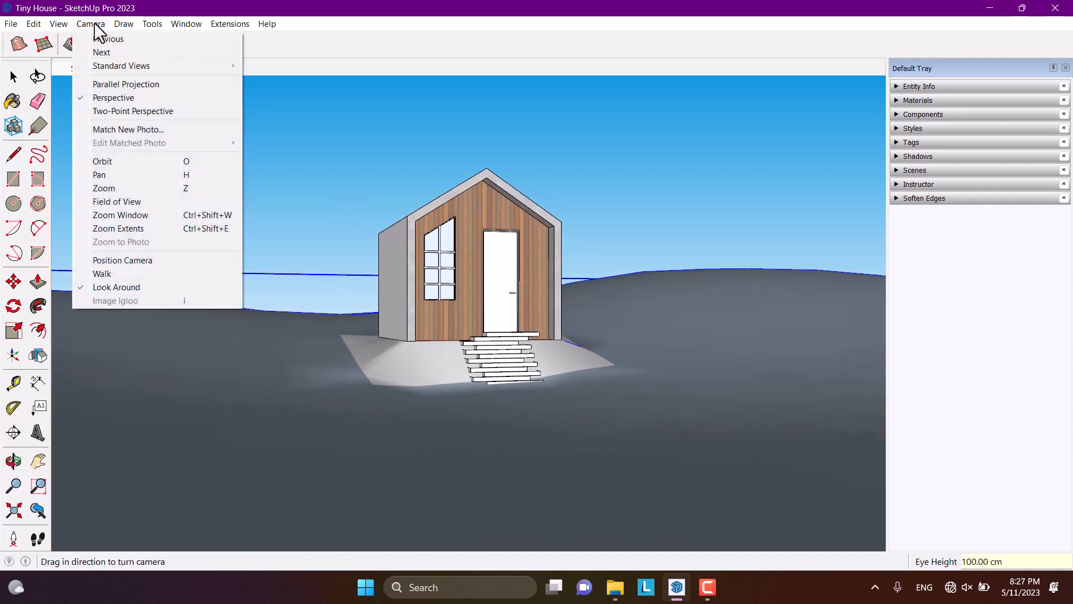
click(113, 109)
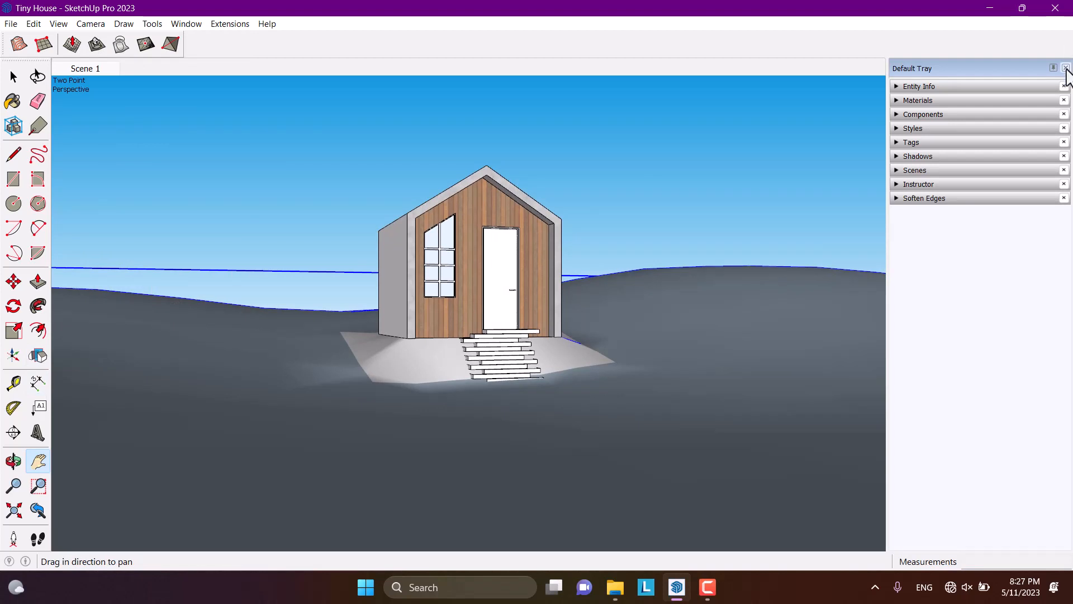
Step: Turn on shadows with the date set to 11/08 and the time set to 10:10 am
click(917, 157)
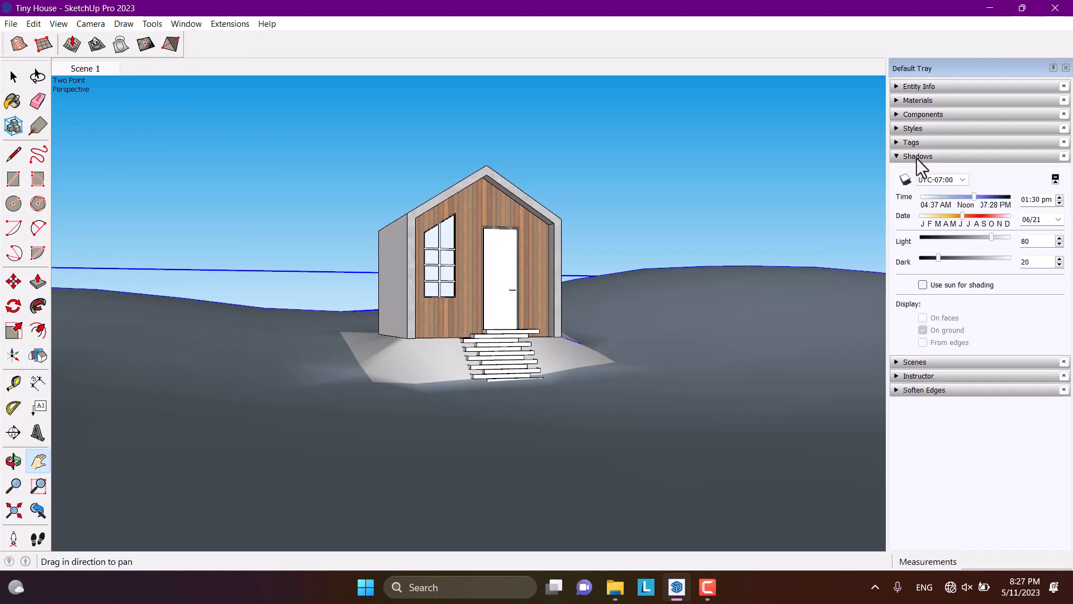
click(904, 178)
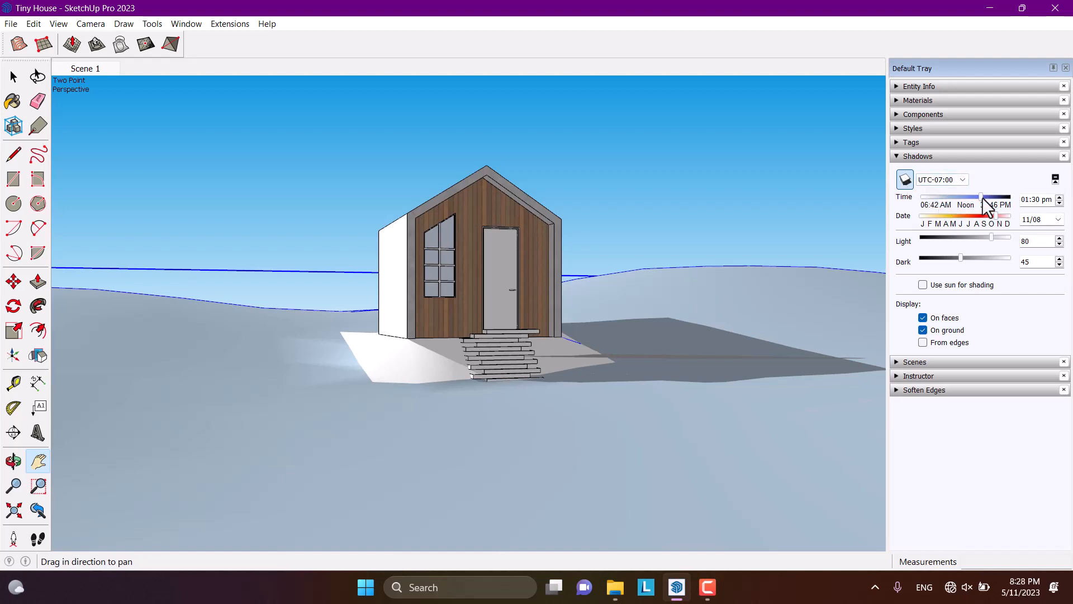
drag(985, 200, 951, 200)
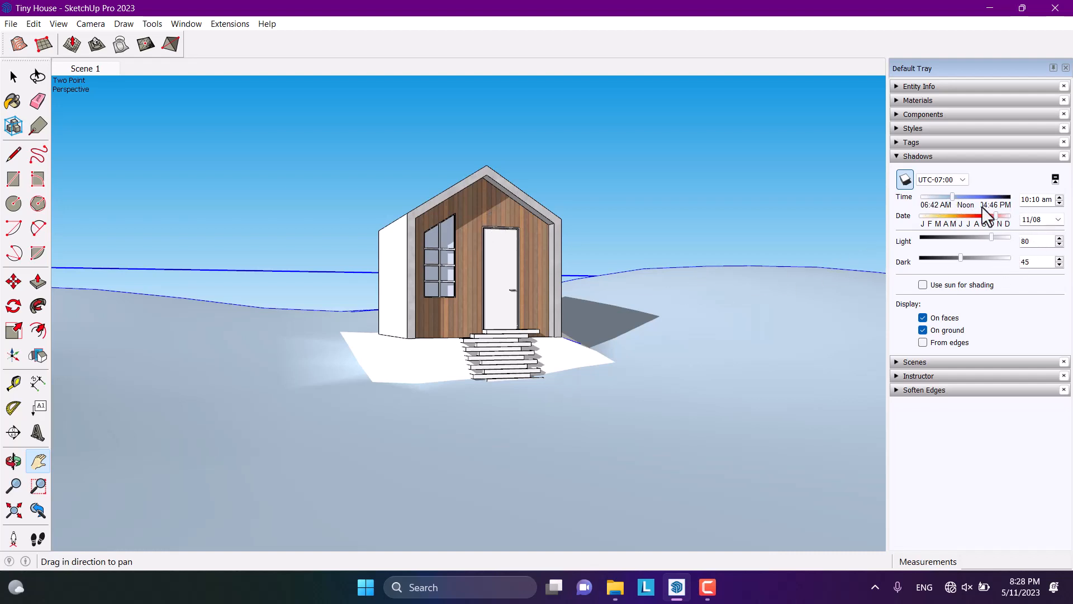
click(1058, 219)
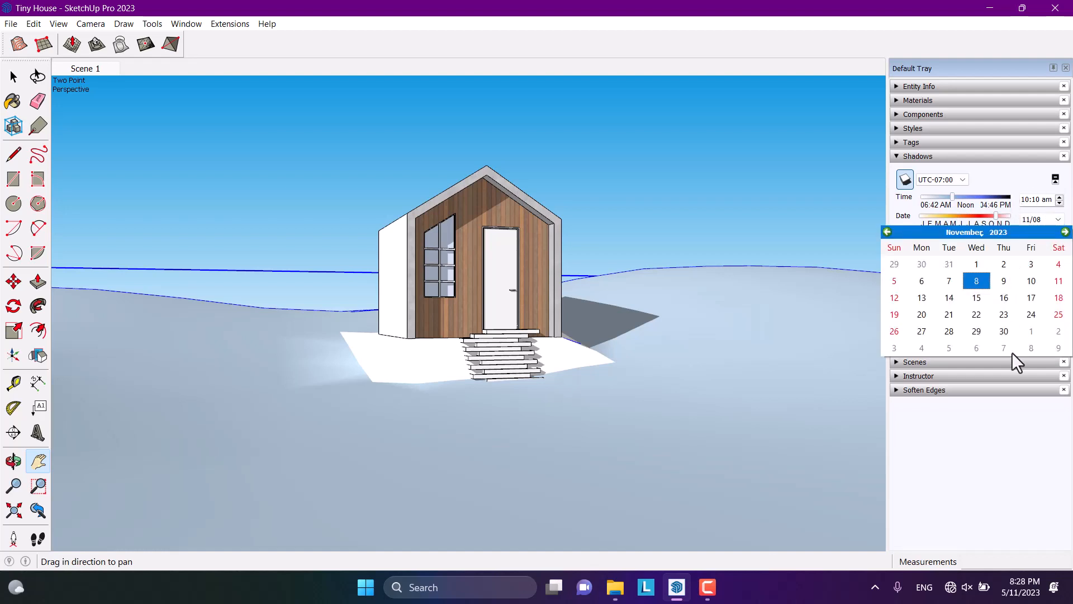
click(978, 283)
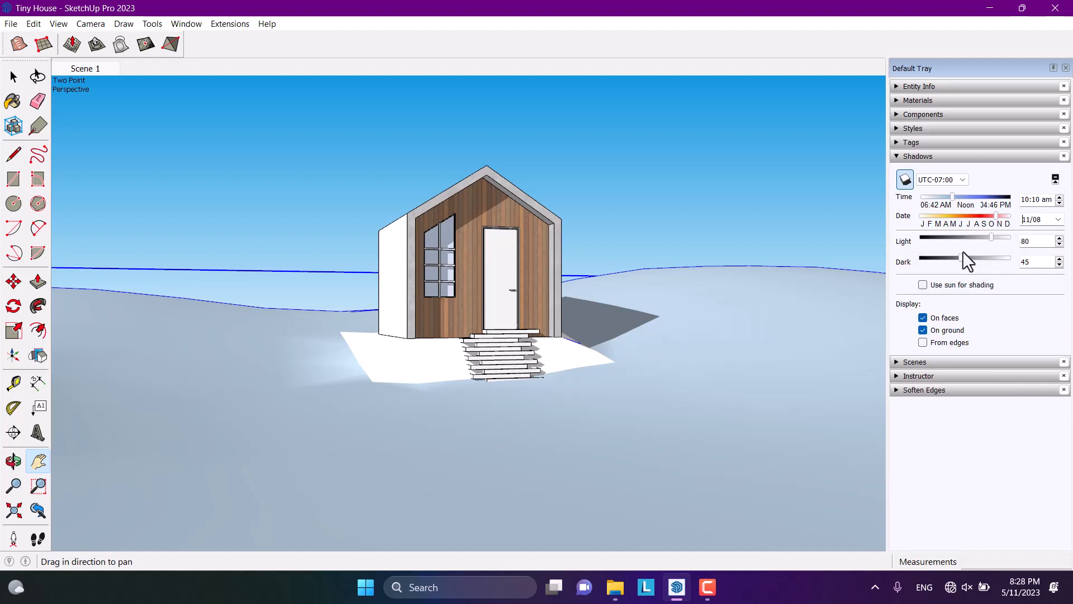
Step: Set shadow darkness to 30 and light to 90, and enable sun shading and shadows from edges
drag(962, 258, 921, 263)
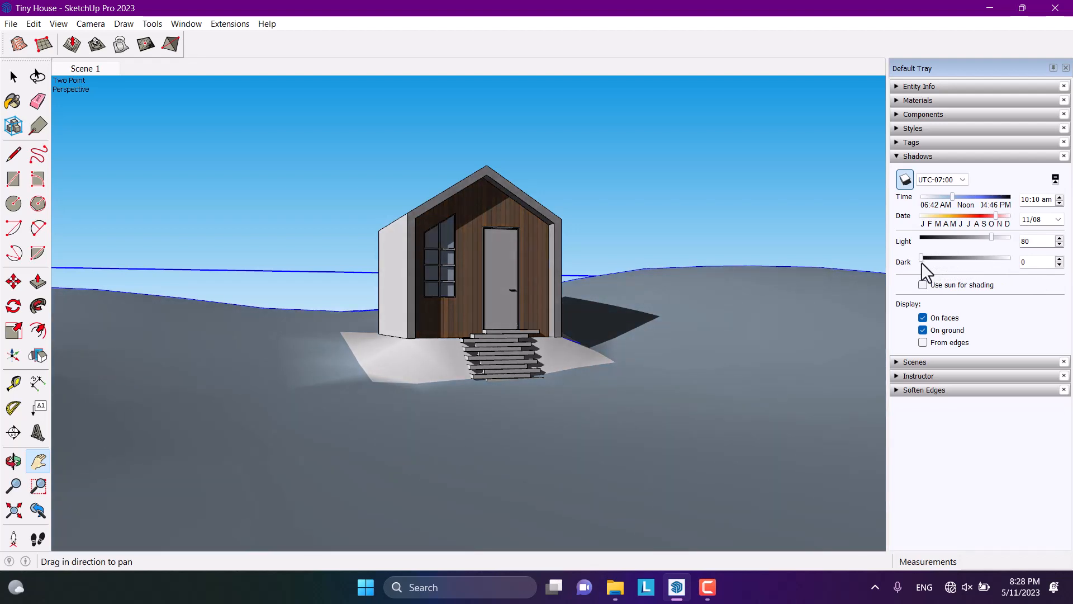
mouse_move(921, 263)
mouse_down()
mouse_move(997, 258)
mouse_move(955, 266)
mouse_up()
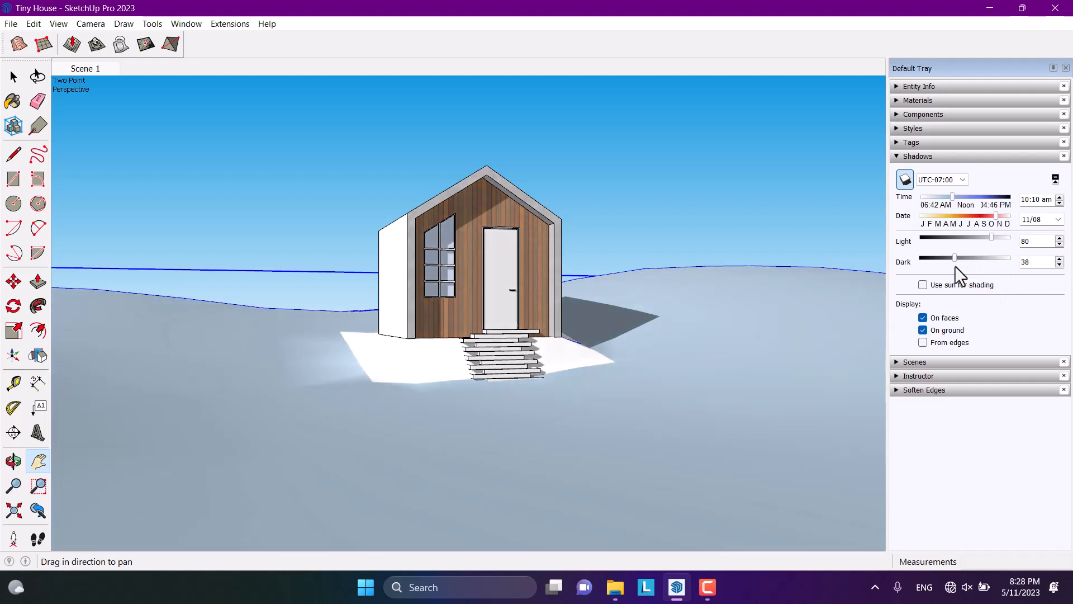
drag(1031, 262, 984, 269)
text(30)
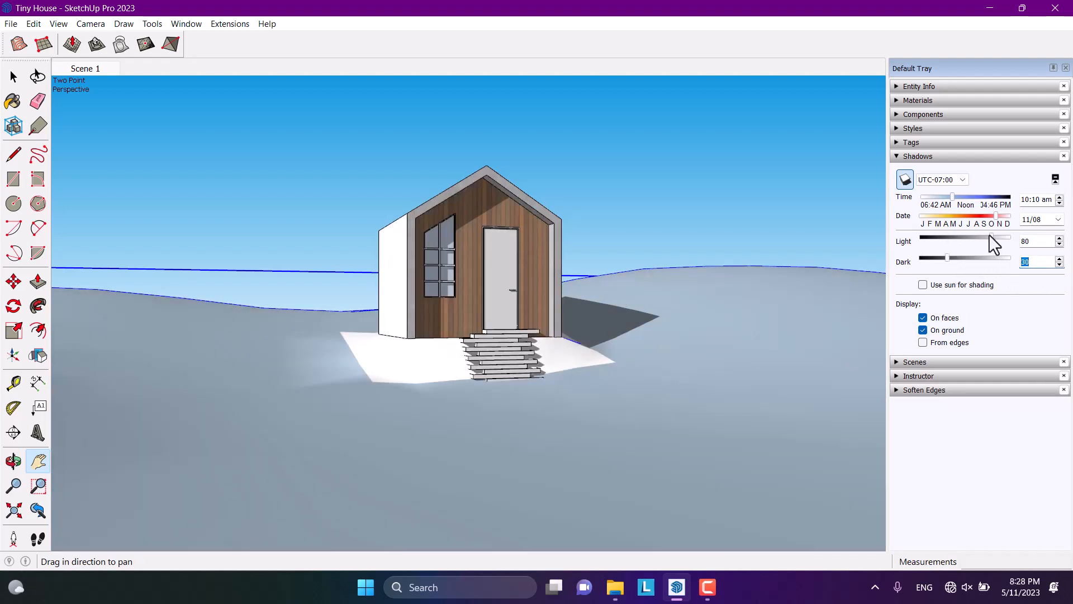
drag(1037, 242, 984, 244)
text(90)
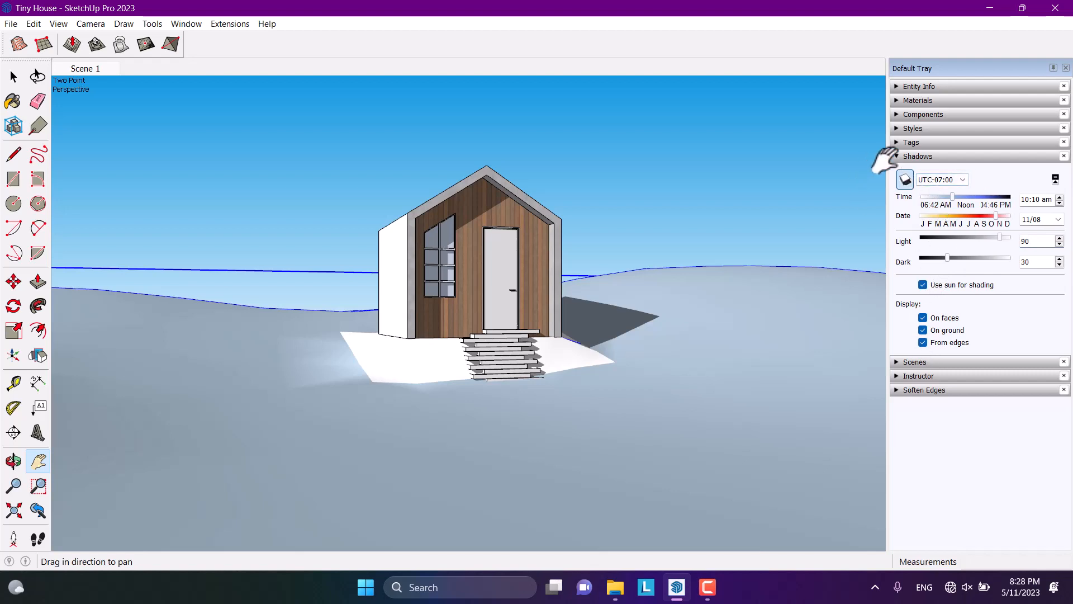
Step: Set the shadow time to 10:00 am and collapse the shadow settings
click(1032, 202)
text(00 am)
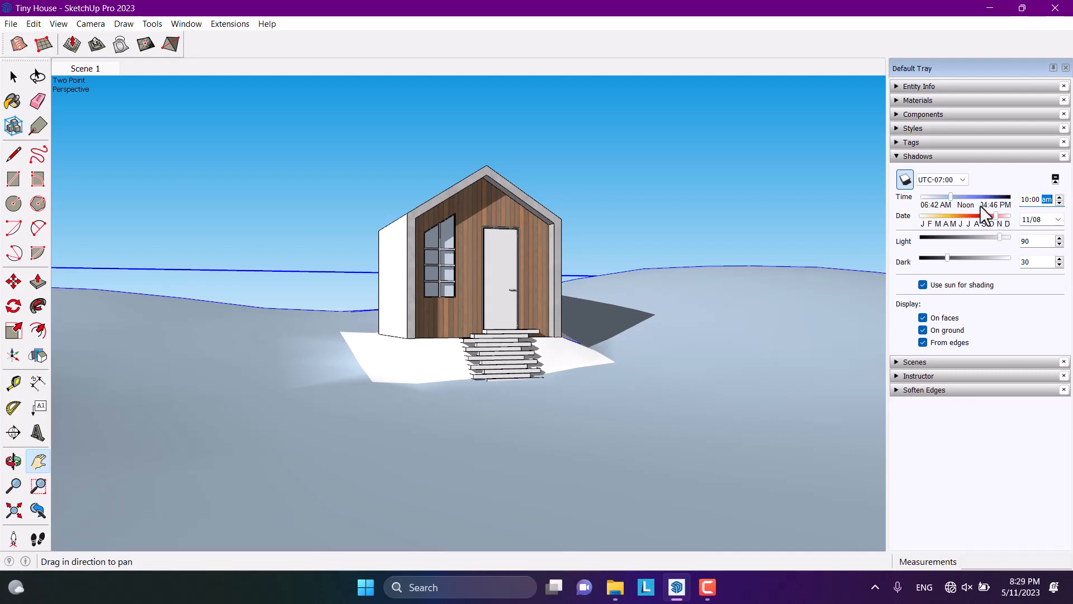
click(928, 157)
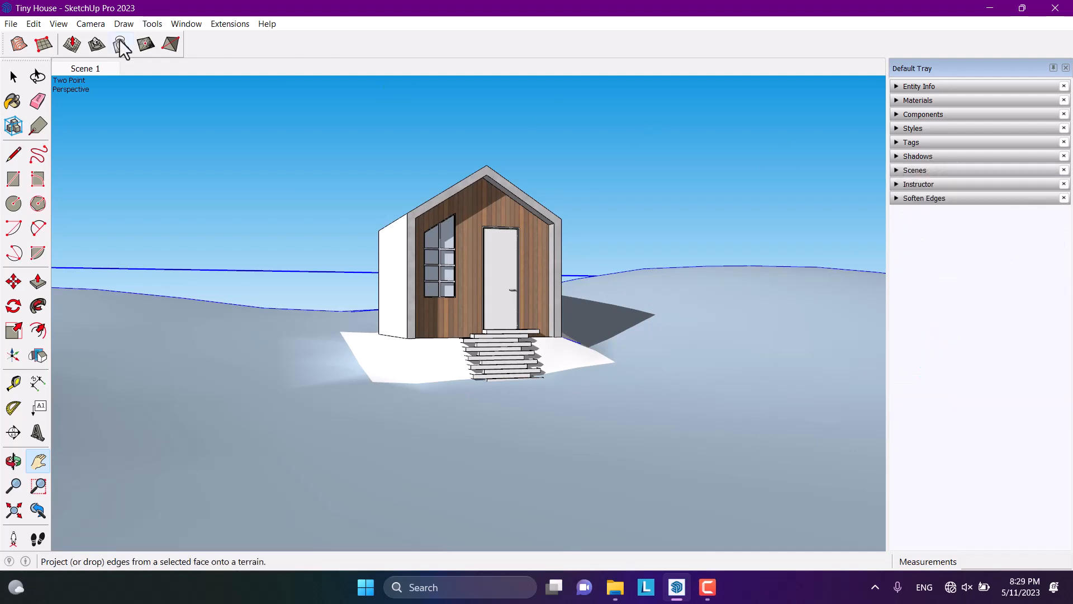
Step: Update Scene 1 with the current view and shadows, saving the style changes to the selected style
right_click(84, 68)
click(128, 120)
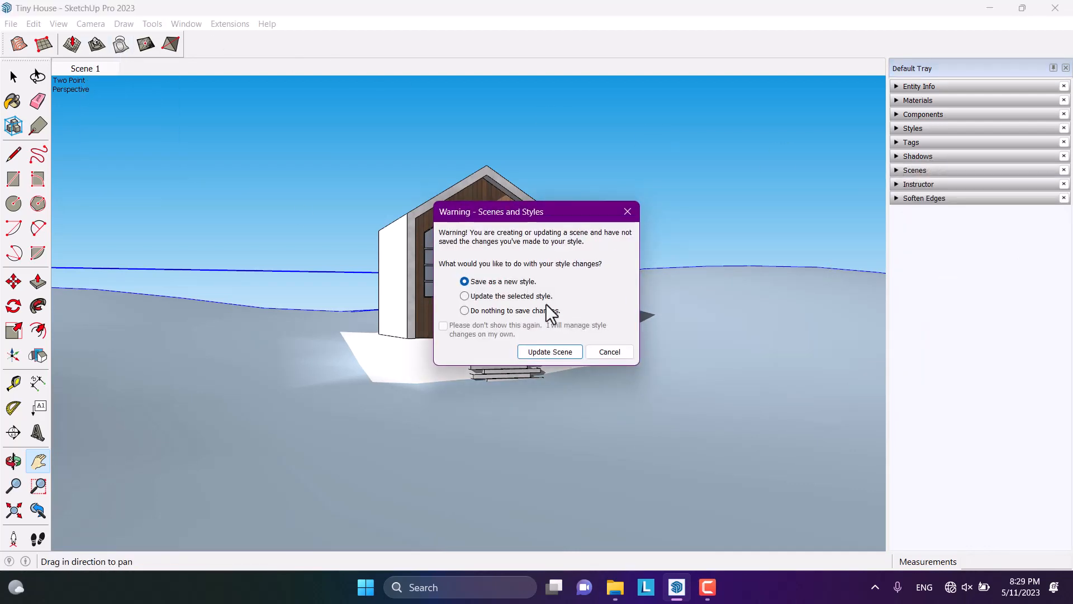
click(492, 297)
click(546, 352)
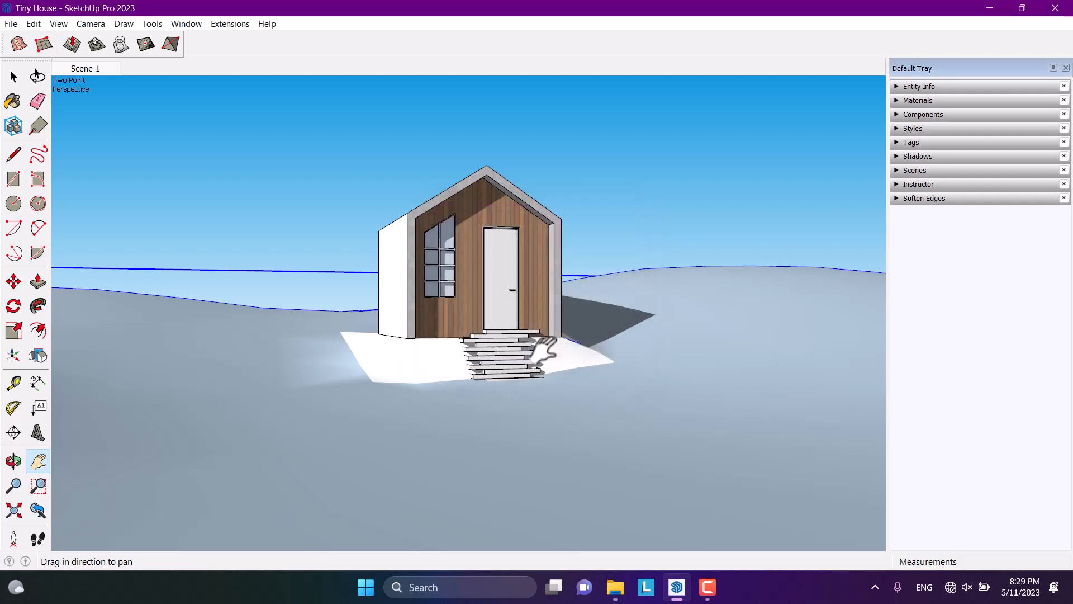
Step: Paint the terrain with Vegetation Grass from the Landscaping, Fencing and Vegetation materials
click(914, 128)
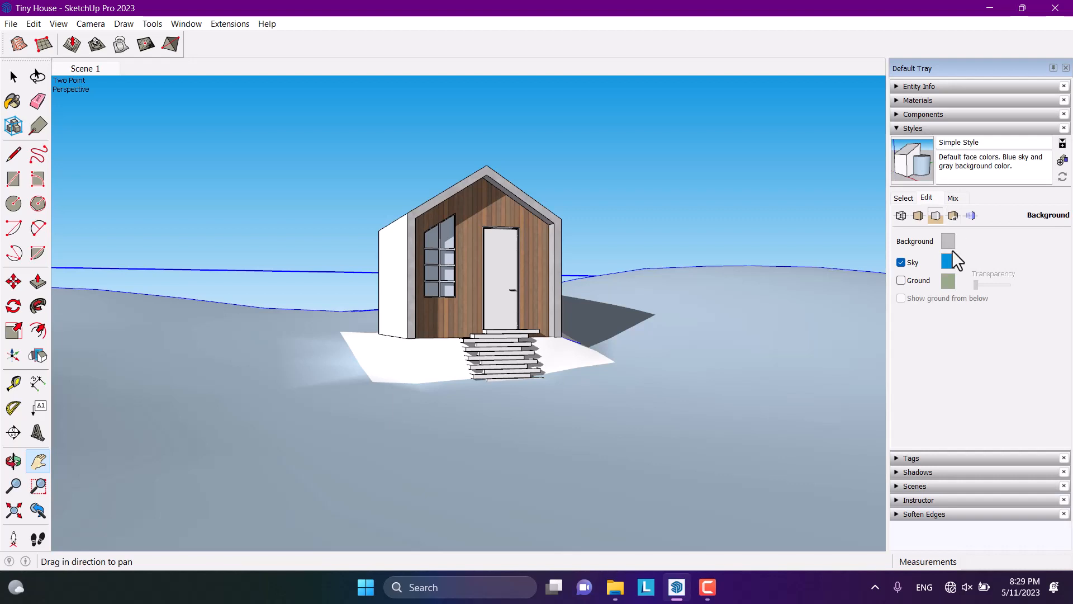
click(921, 100)
click(974, 210)
click(963, 190)
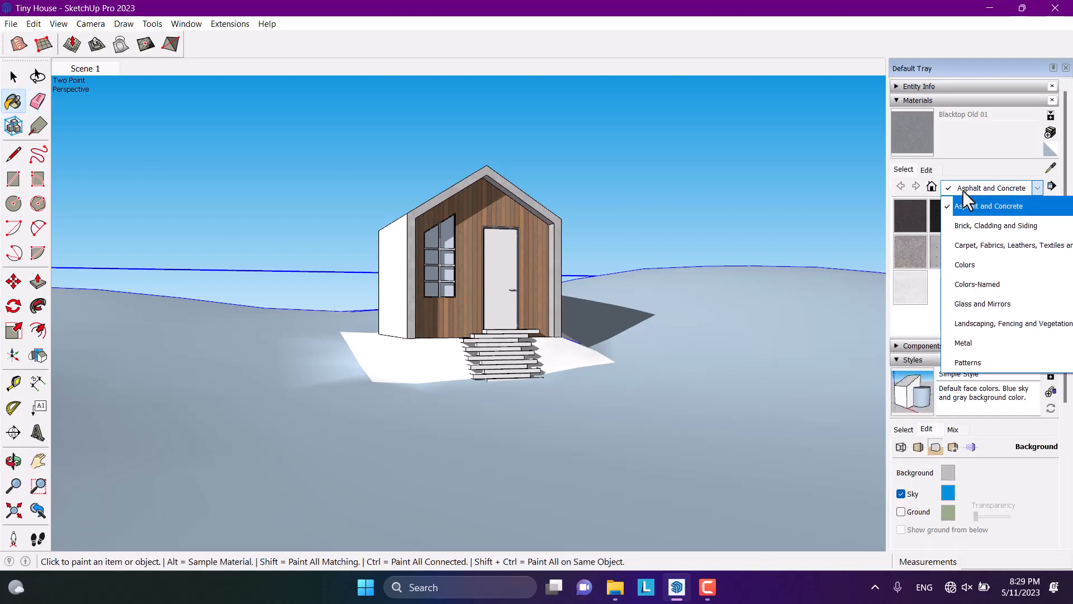
click(981, 324)
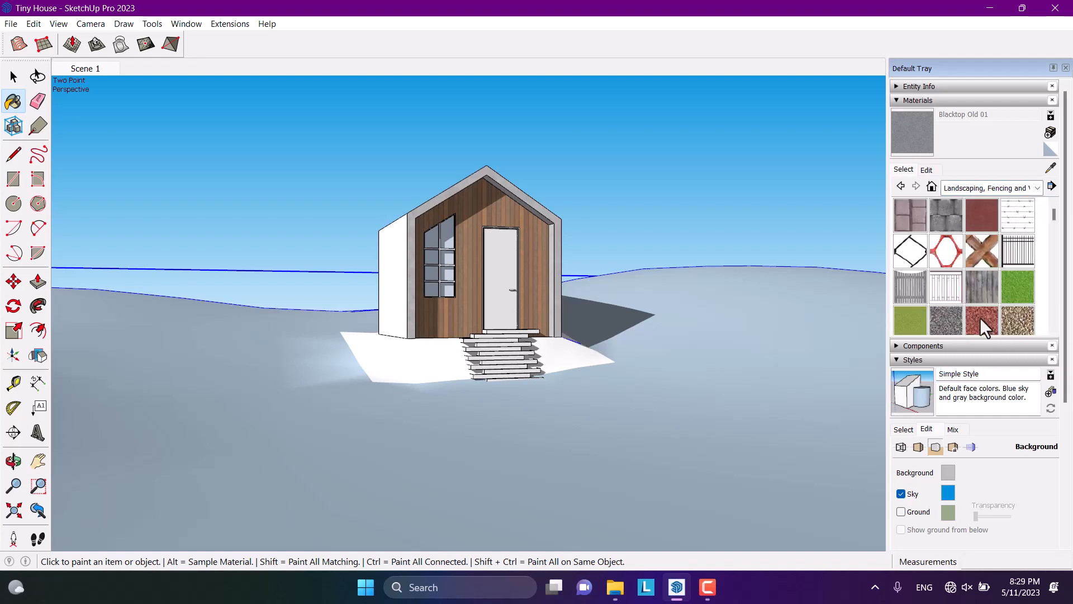
scroll(1017, 294, down, 5)
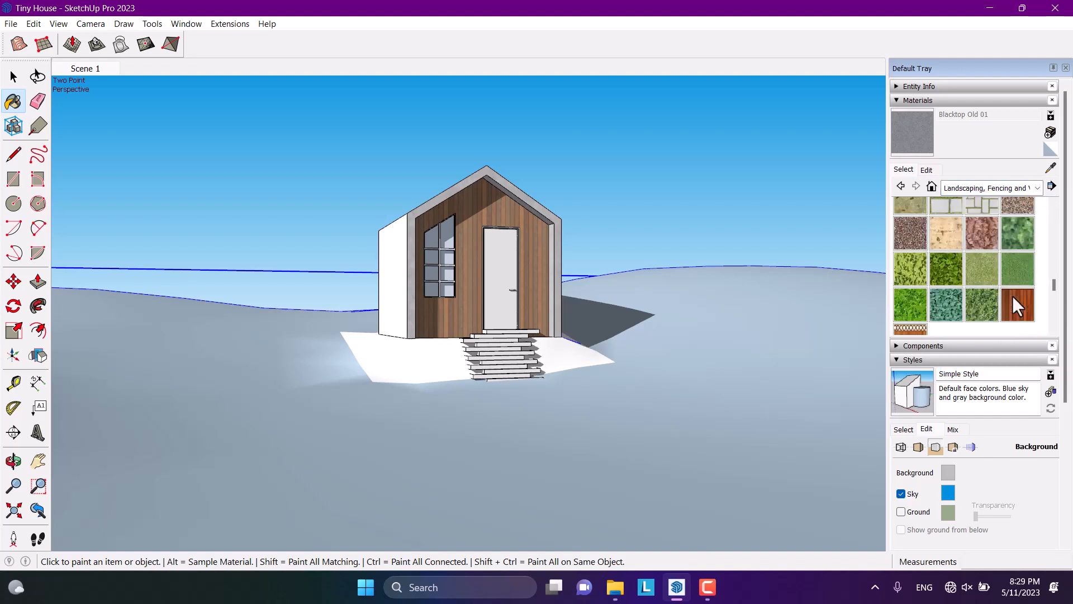
click(983, 277)
click(762, 318)
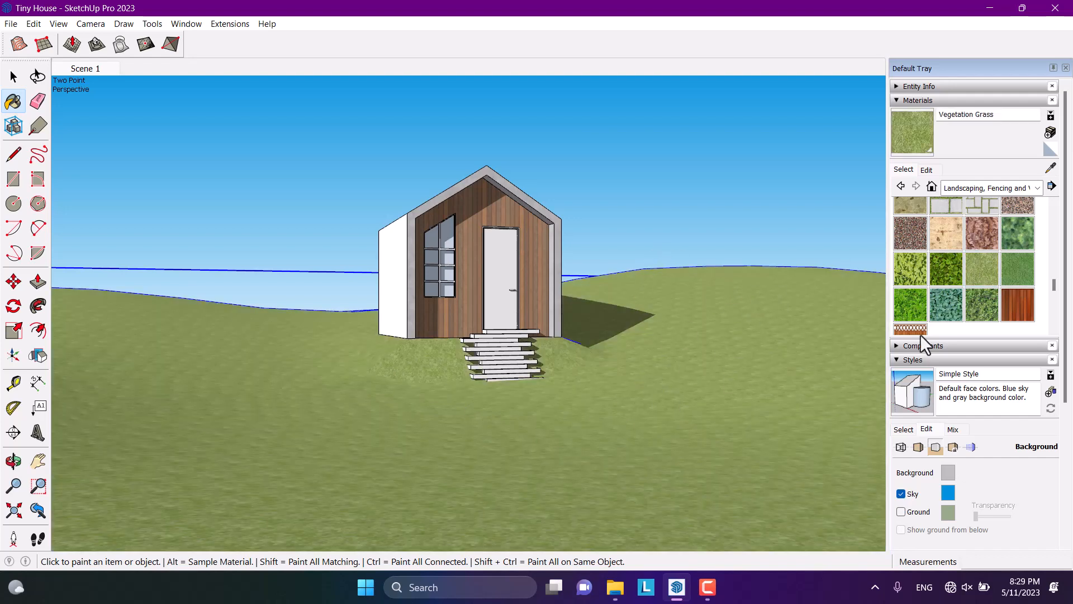
Step: Edit the Vegetation Grass color to RGB 154, 160, 100
click(927, 169)
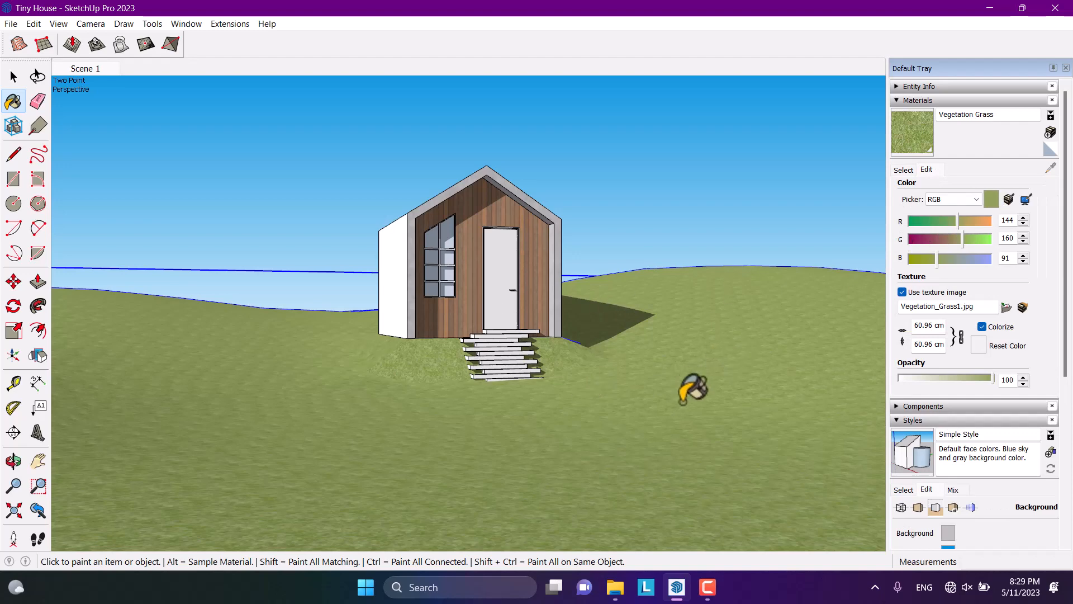
double_click(1007, 258)
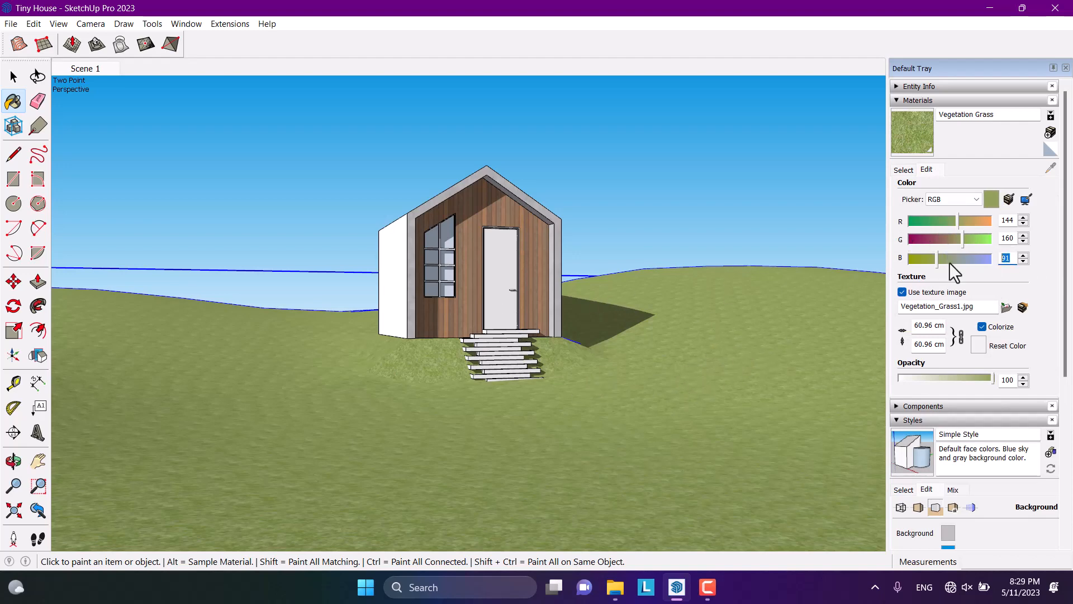
text(100)
click(950, 222)
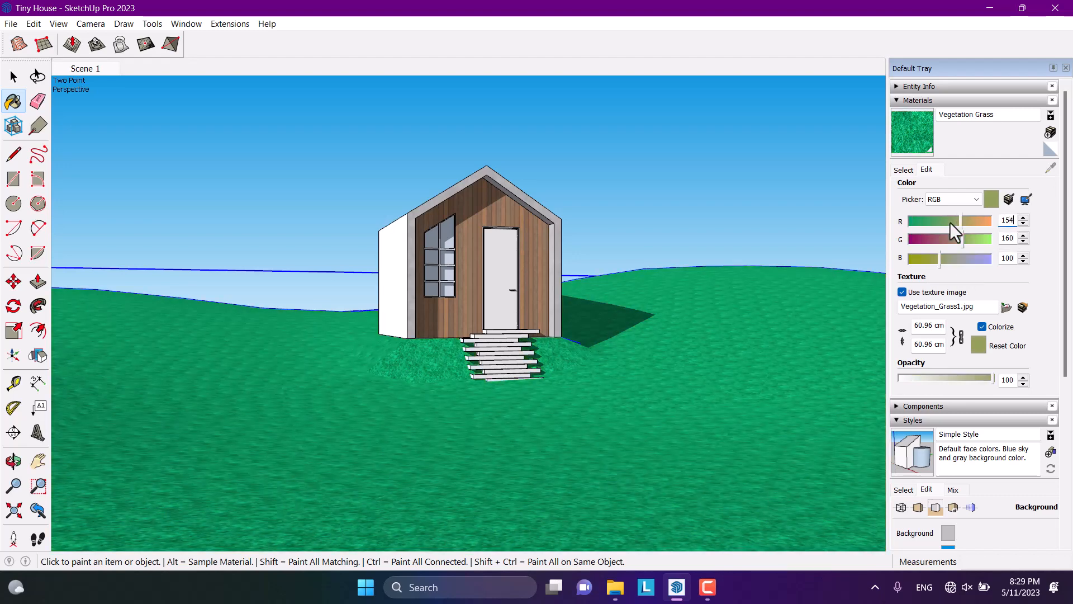
double_click(1008, 239)
text(160)
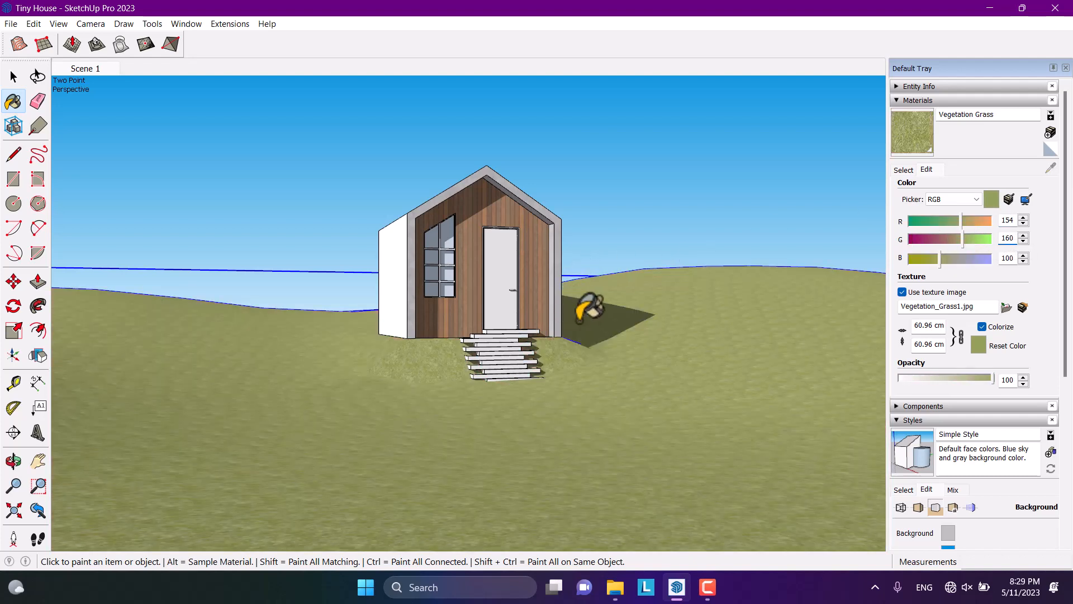
Step: Try a grass texture size of 50 cm, settle on 120 cm, and return to the material library
double_click(928, 325)
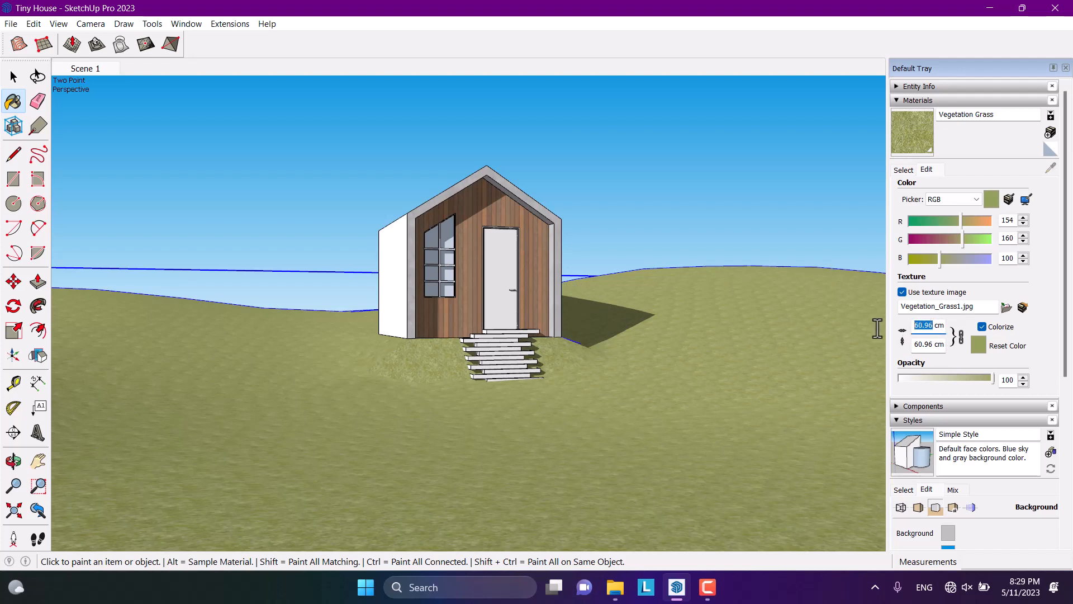
text(50)
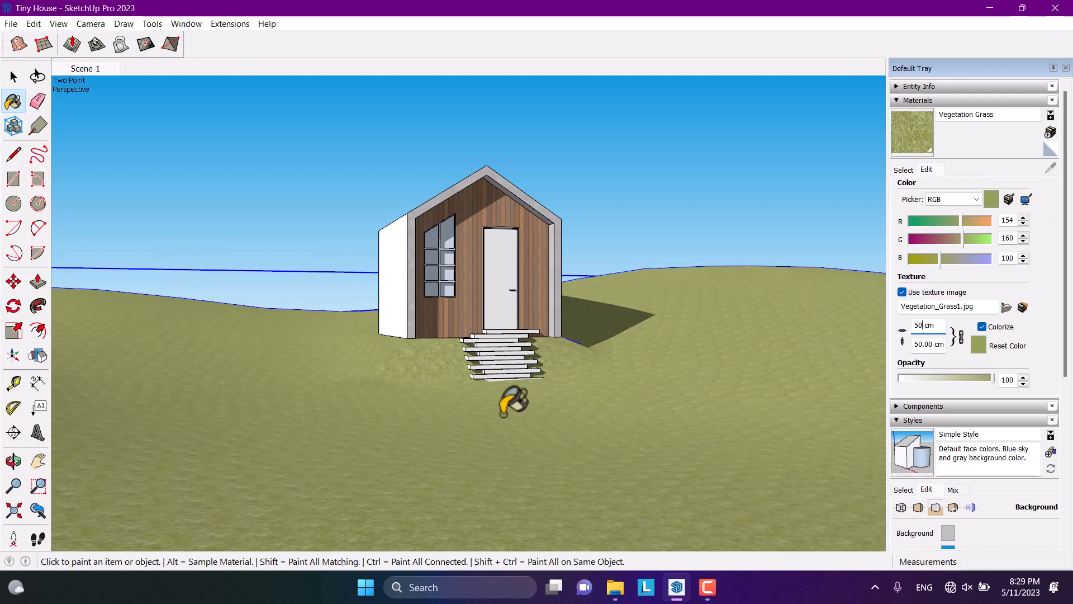
double_click(919, 325)
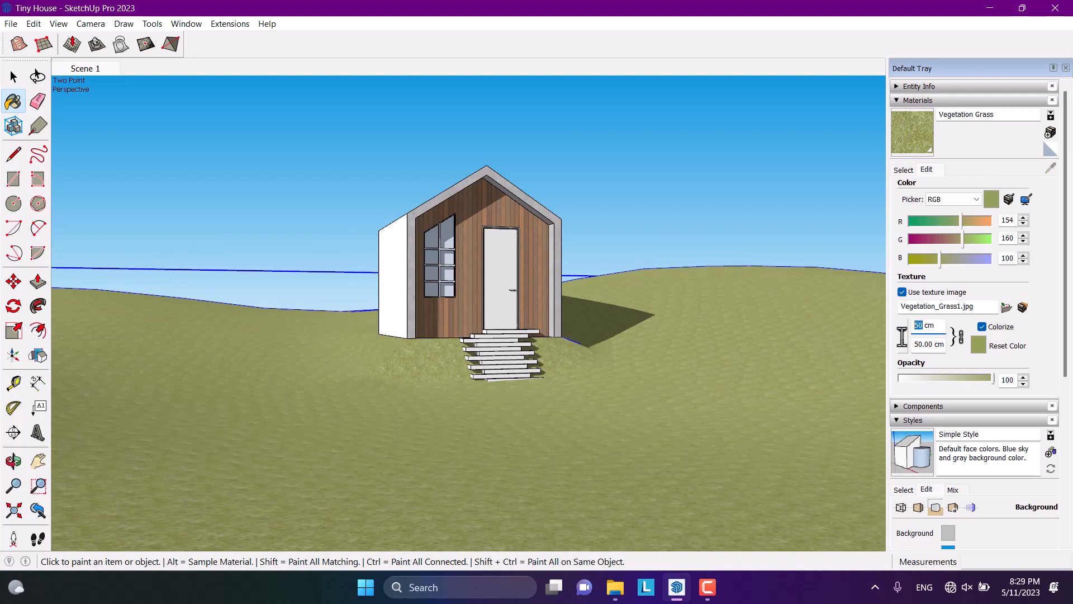
text(120)
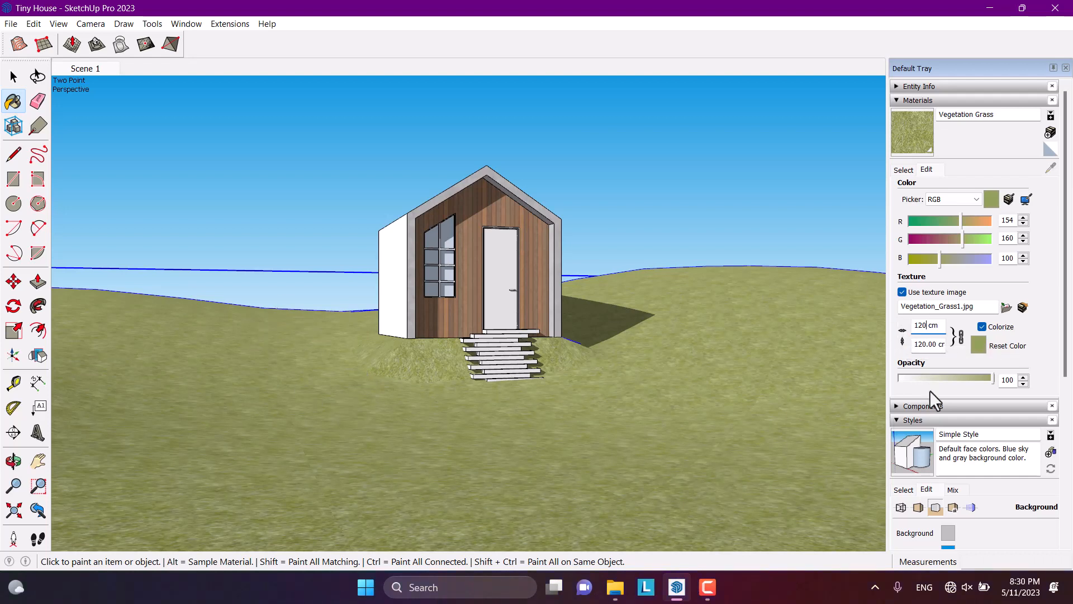
click(904, 169)
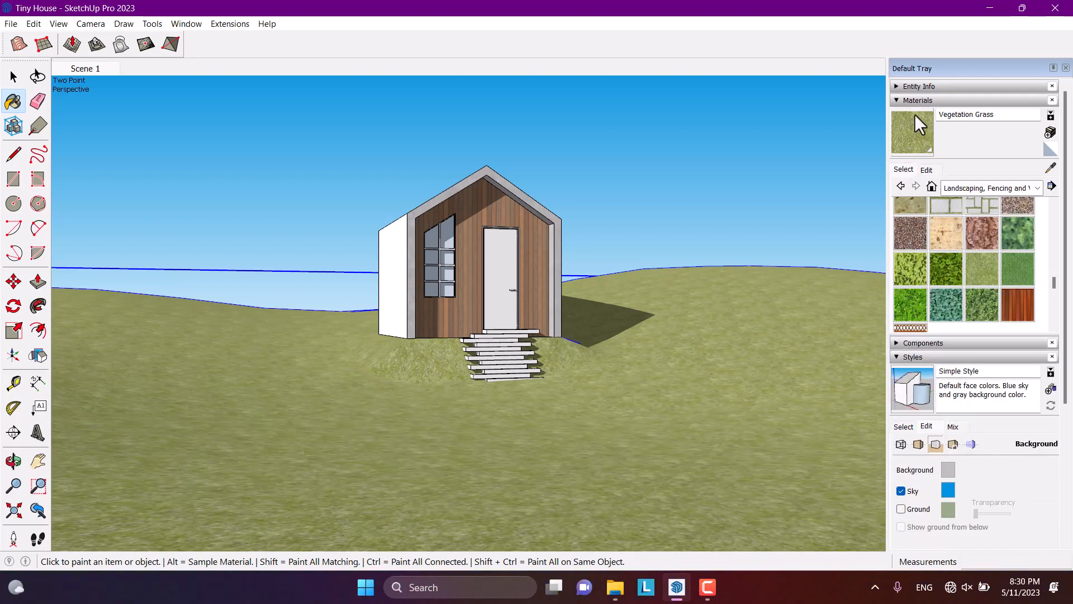
Step: Collapse the materials, show the style's edge settings, and update Scene 1
click(918, 100)
click(902, 216)
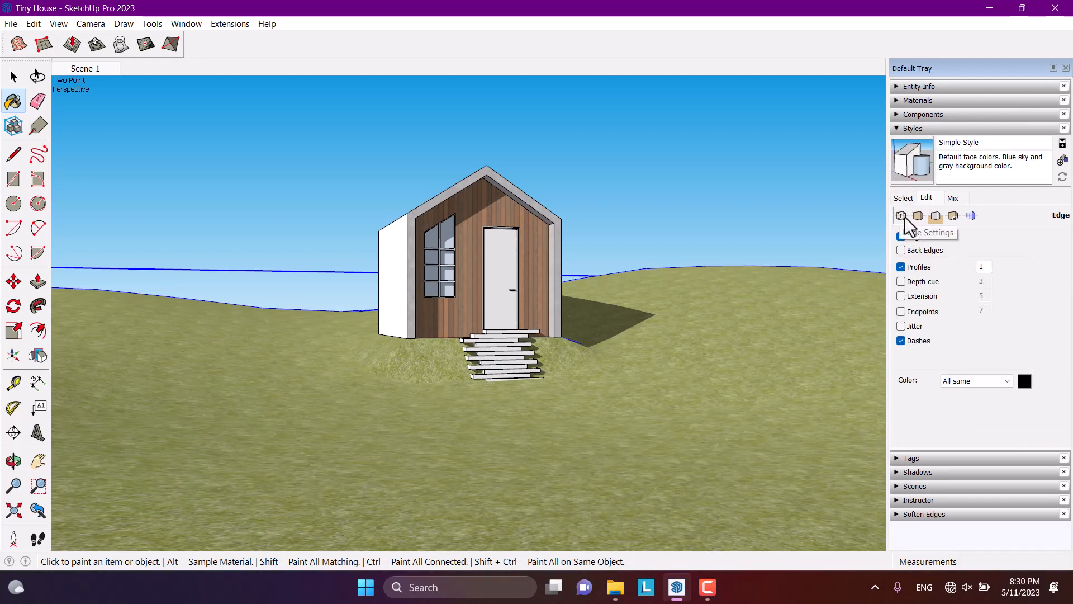
right_click(85, 70)
click(111, 116)
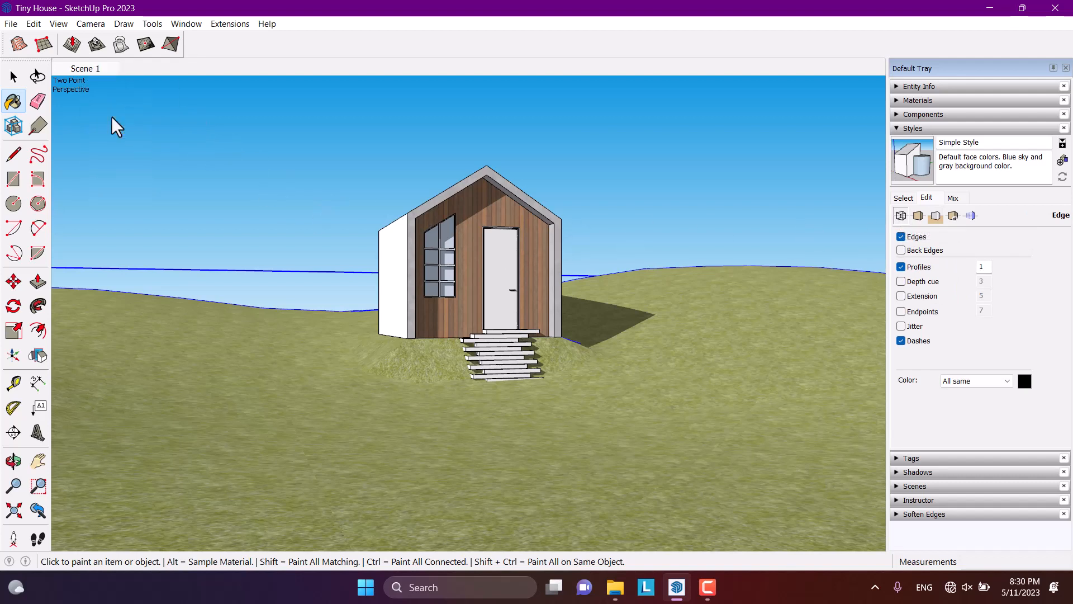
key(space)
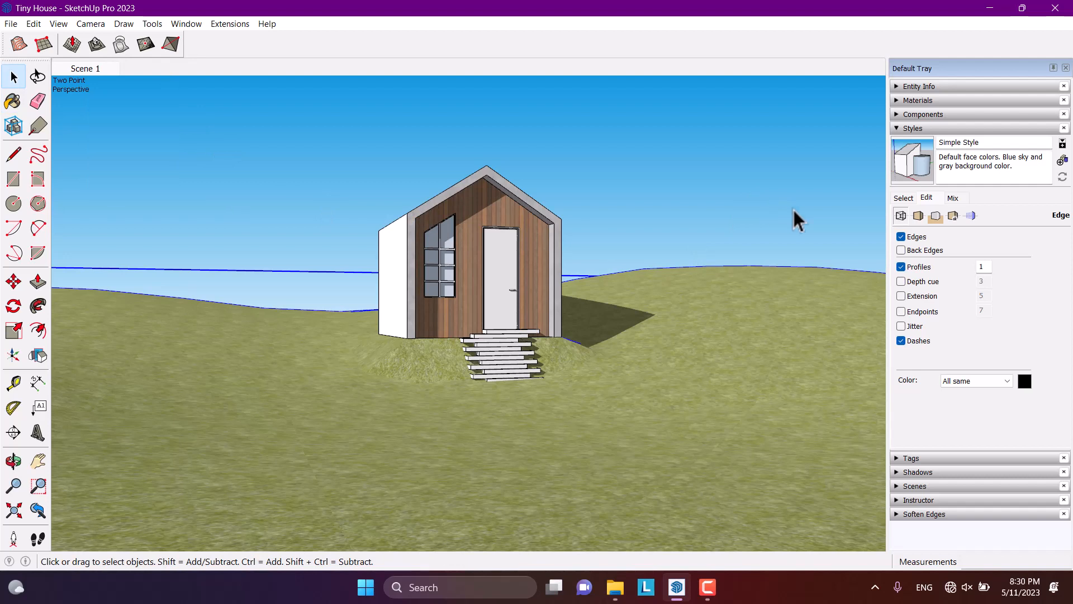
Step: Try the style with edges hidden and with back edges shown, restoring each setting
click(902, 237)
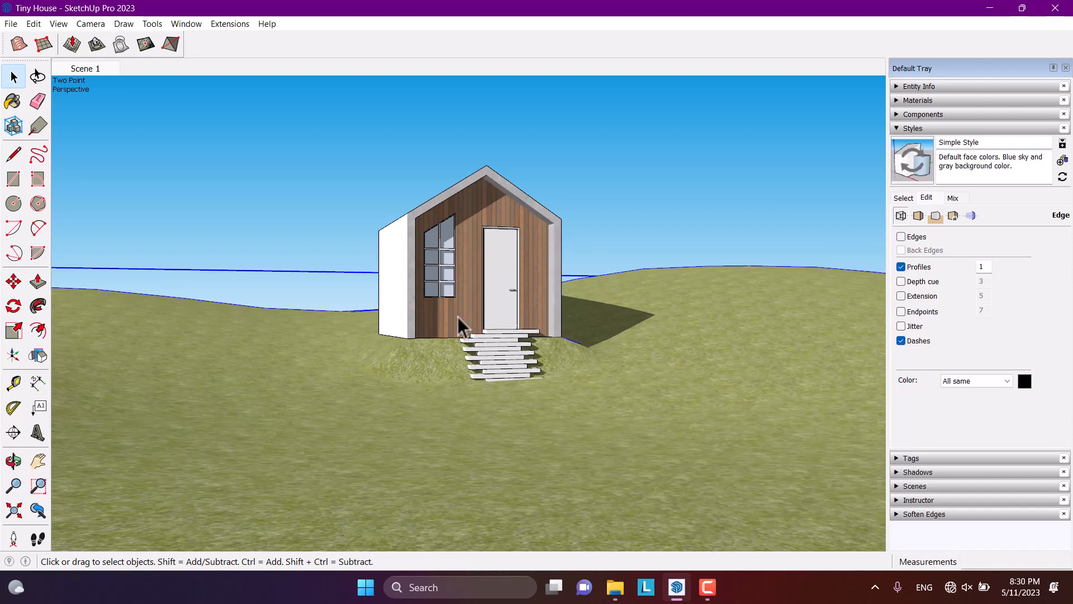
click(901, 237)
click(901, 250)
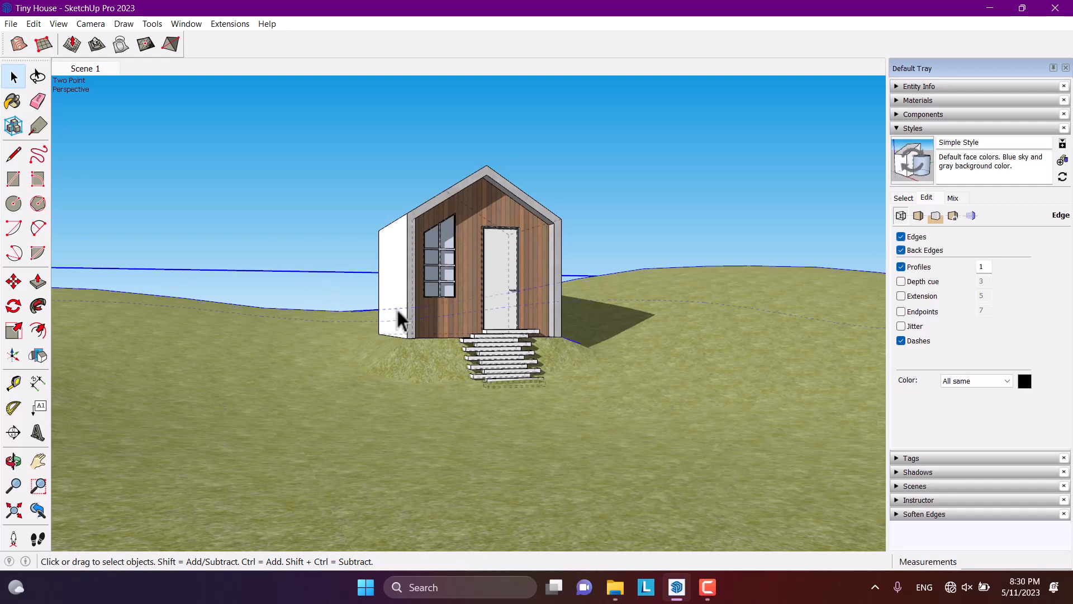
click(905, 250)
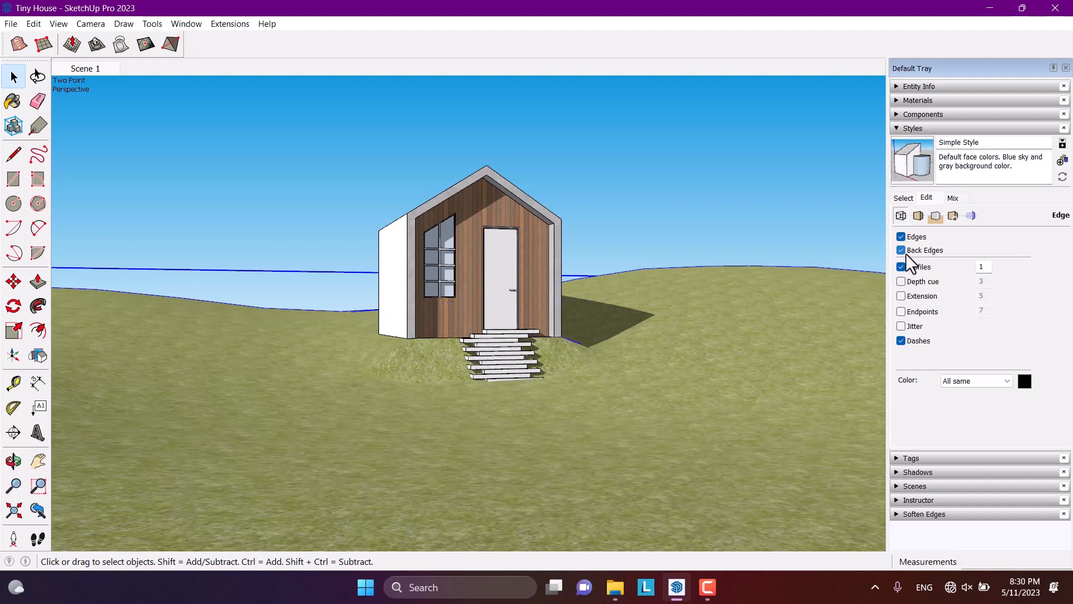
Step: Turn off profiles in the style's edge settings
double_click(982, 266)
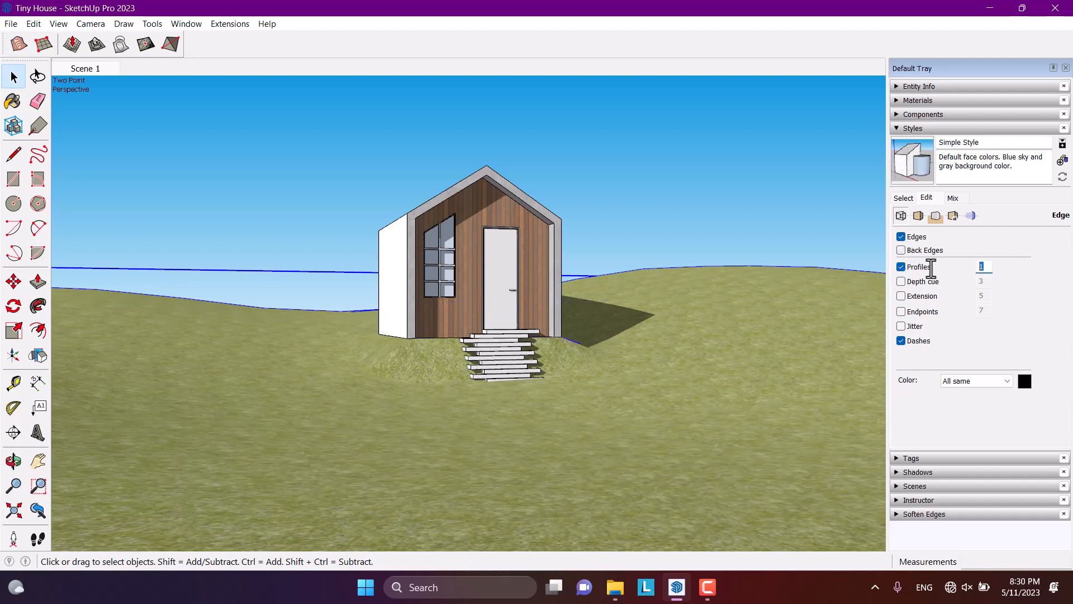
click(901, 267)
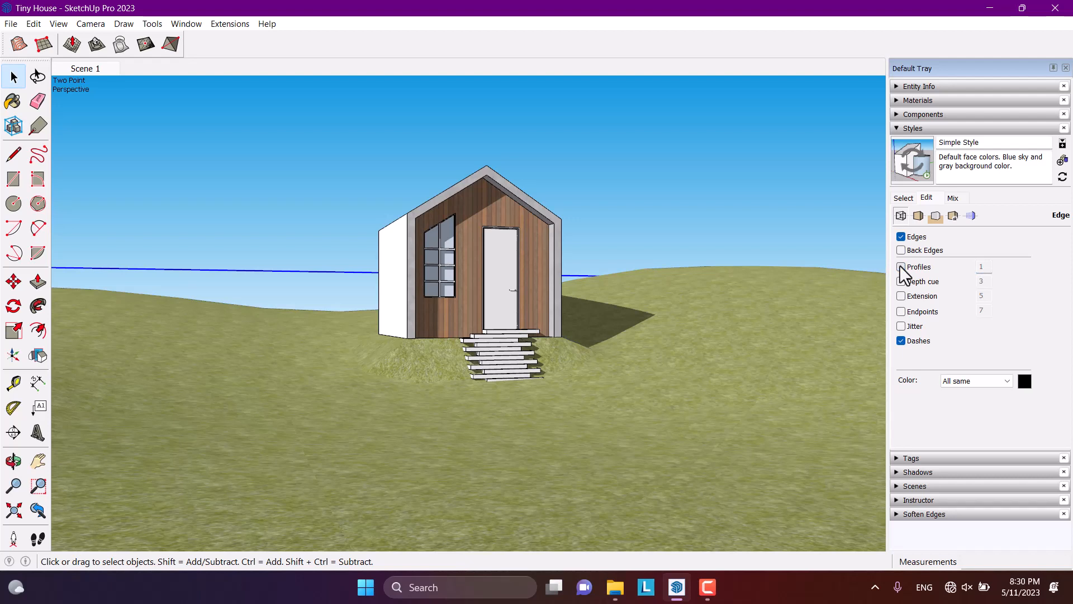
Step: Turn profiles back on in the style's edge settings, try a width of 8, and settle on 1
click(901, 267)
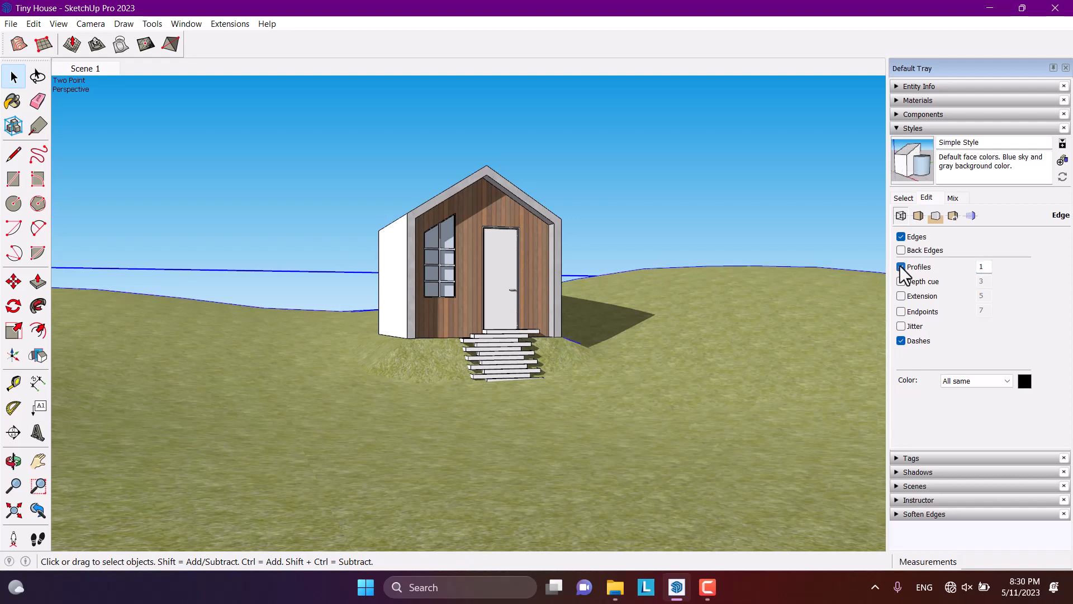
double_click(981, 266)
text(8)
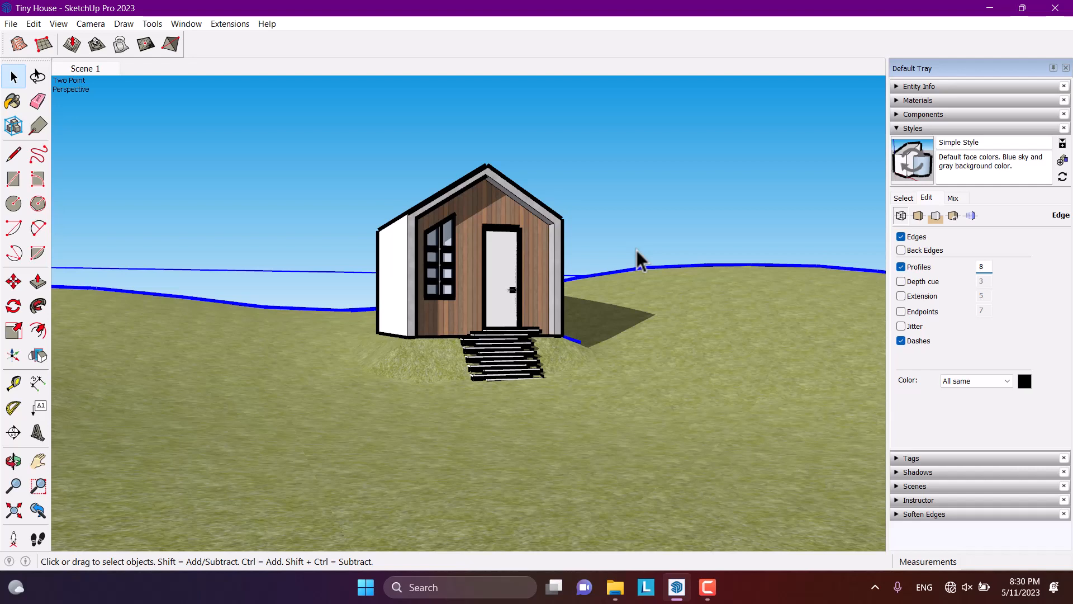
drag(986, 268, 956, 273)
text(1)
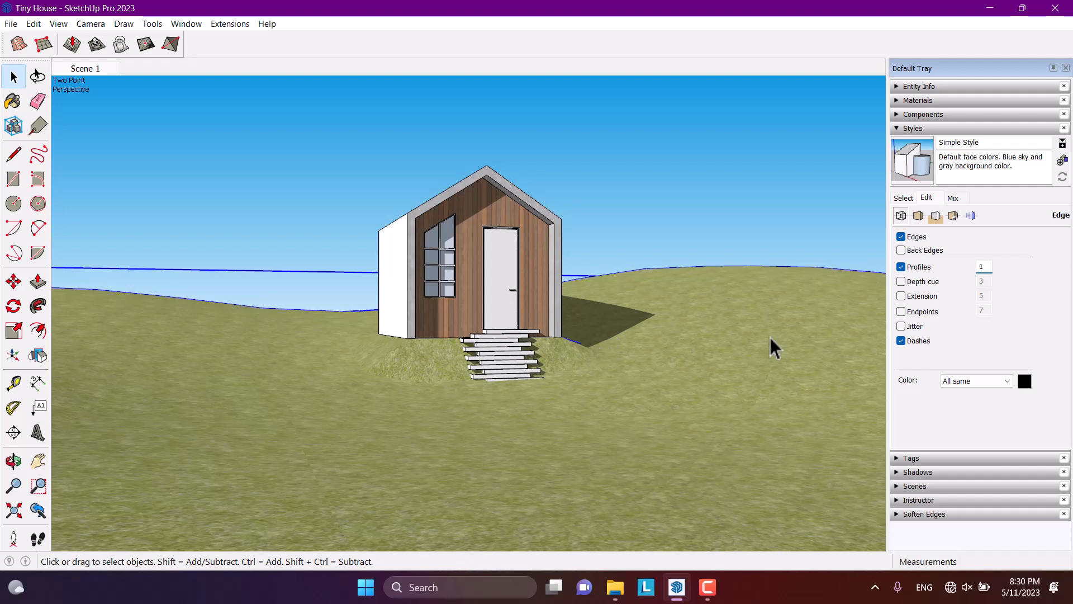
Step: Try depth cue on the edges with values of 6 and 2, and turn it off again
click(903, 282)
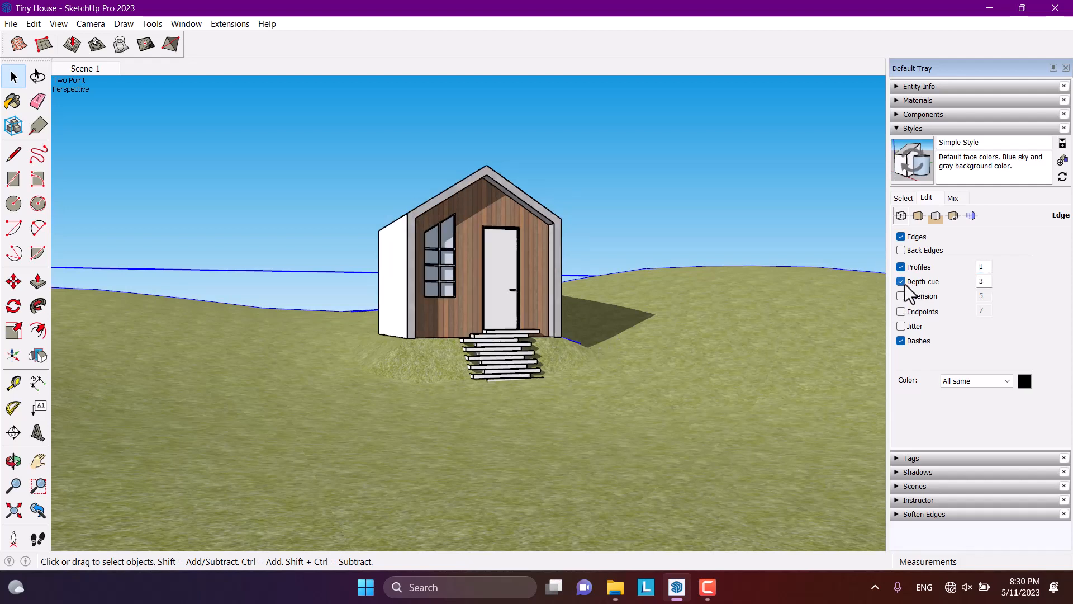
drag(982, 281, 970, 286)
text(6)
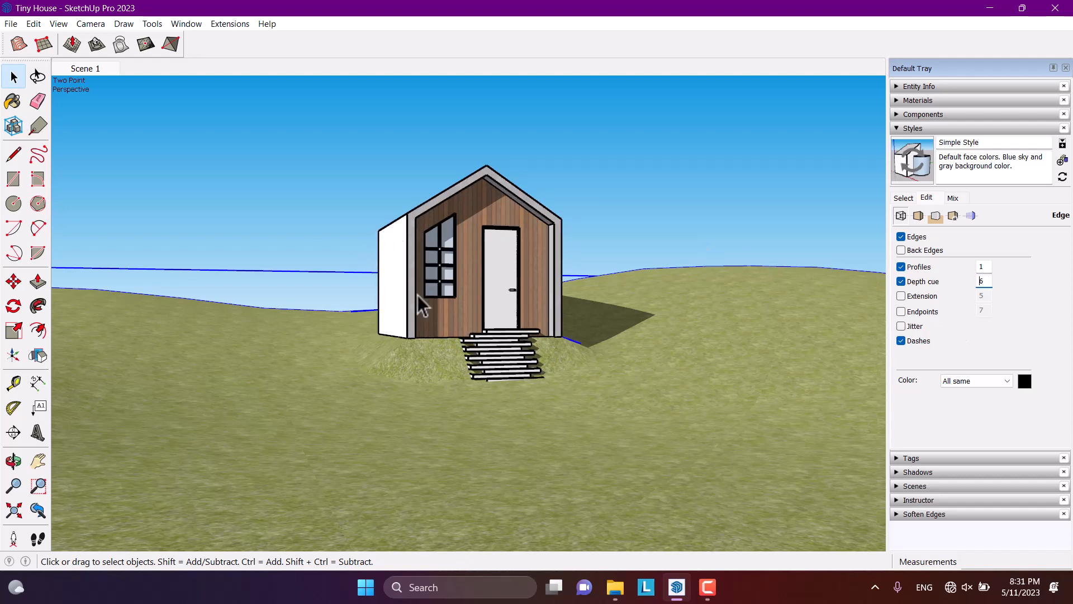
drag(984, 281, 970, 289)
text(2)
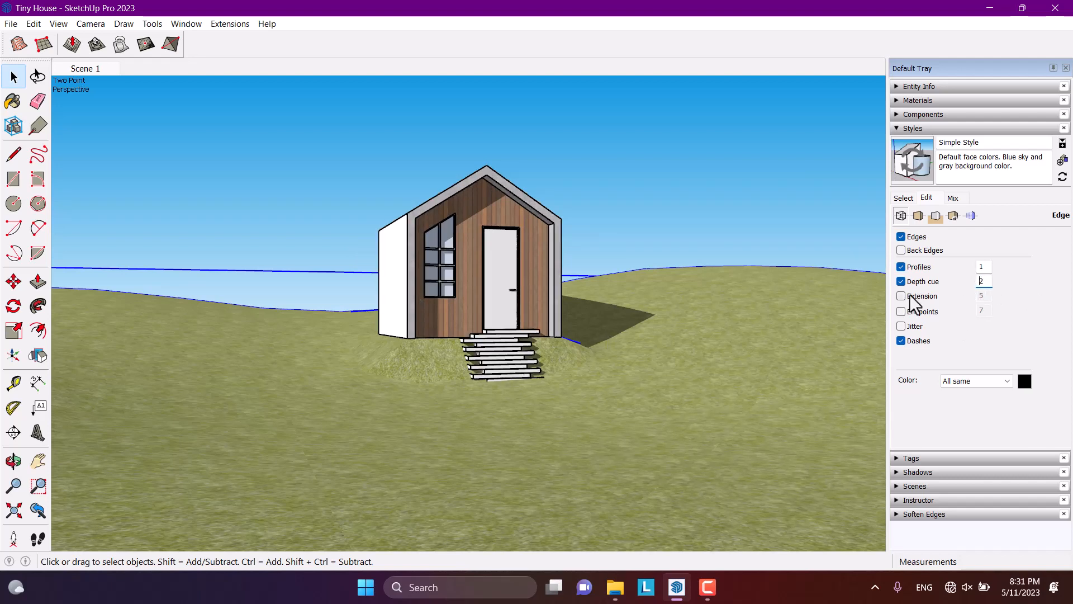
click(901, 282)
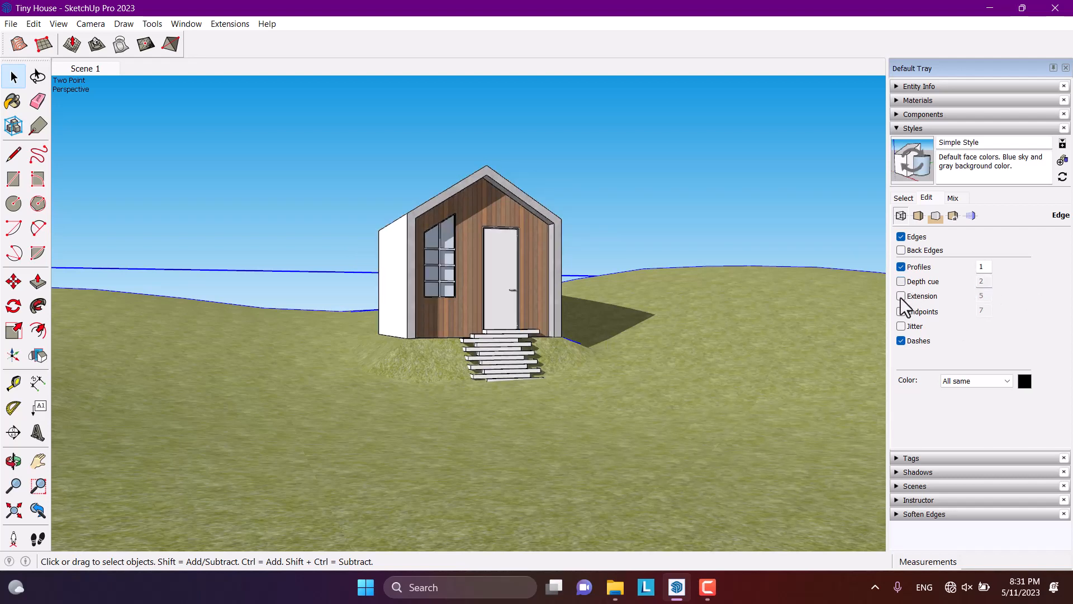
Step: Try edge extensions of 12 and 2 on the house, and turn extension off again
click(901, 296)
double_click(985, 300)
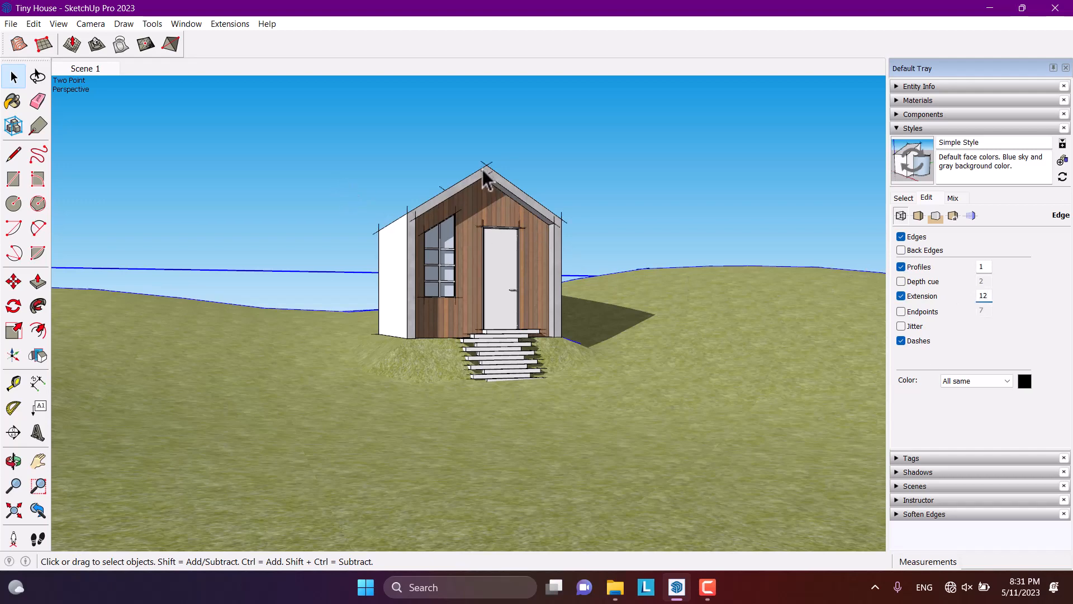
scroll(495, 169, up, 5)
scroll(484, 193, down, 4)
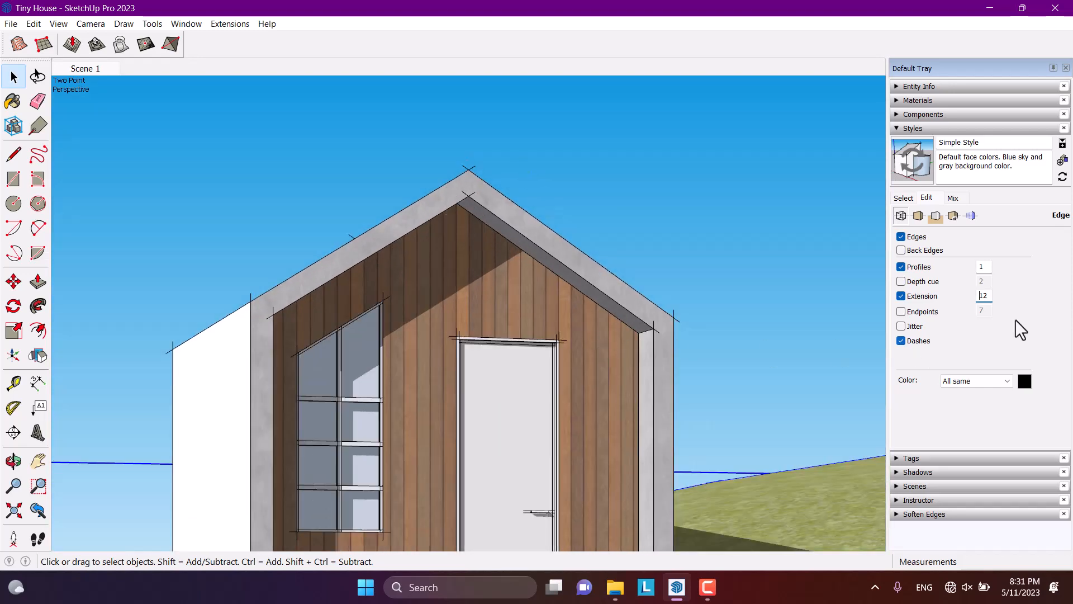
key(Delete)
key(Return)
click(901, 295)
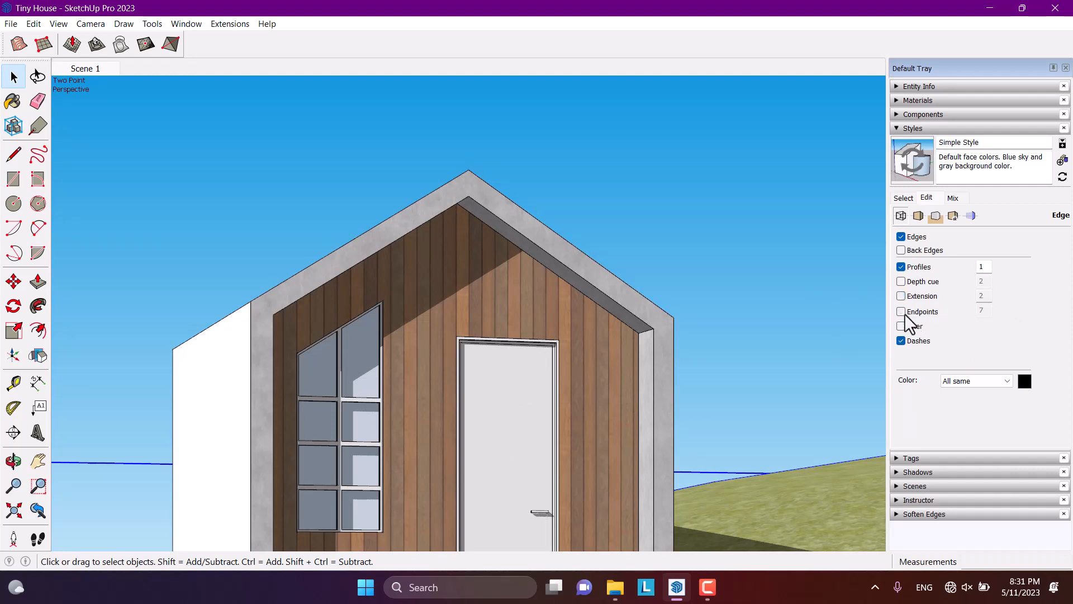
Step: Try emphasized edge endpoints with a value of 10, and turn endpoints off again
click(902, 312)
double_click(984, 312)
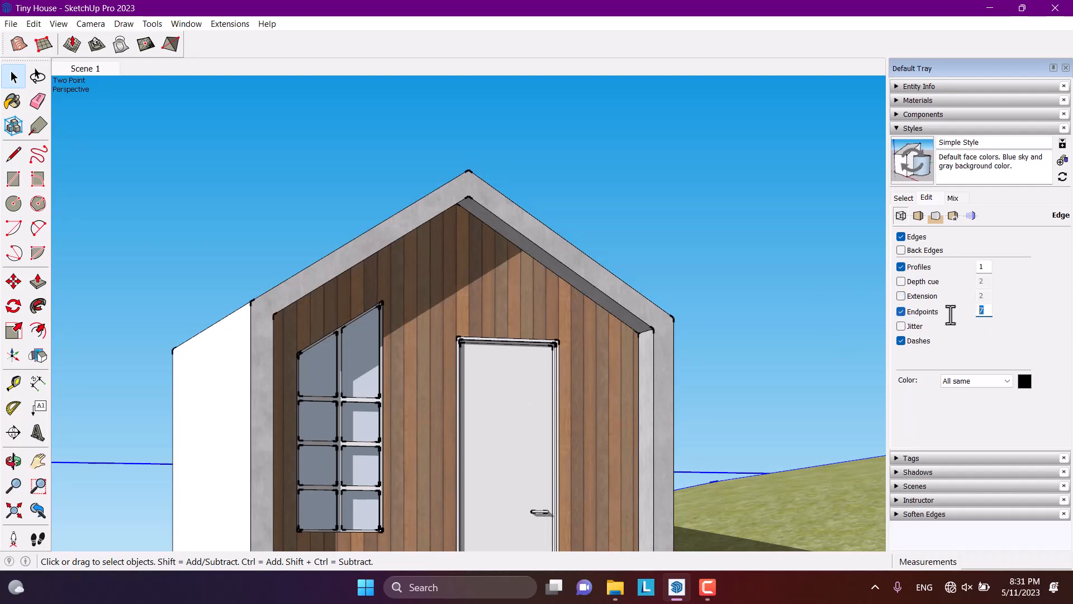
text(10)
key(Return)
click(901, 312)
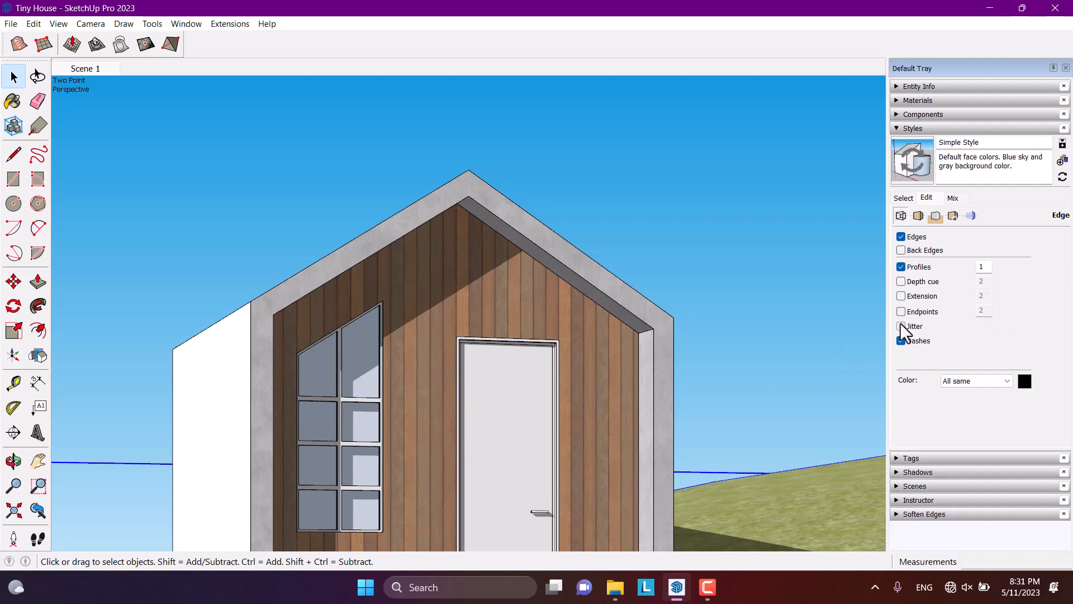
Step: Try jittered edges, turn jitter off again, and return to the saved Scene 1 view
click(901, 326)
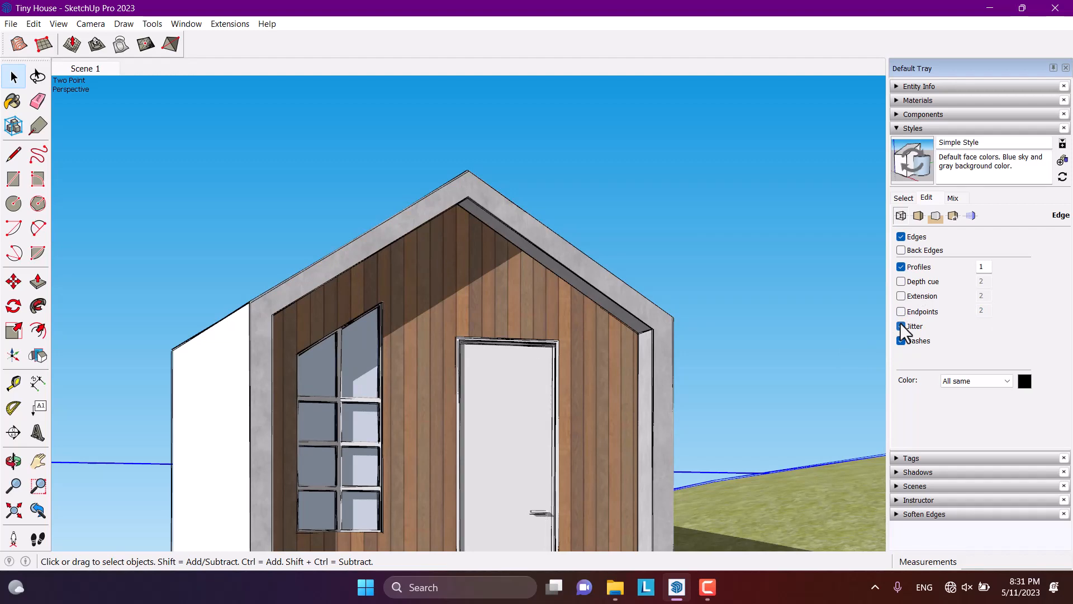
click(901, 327)
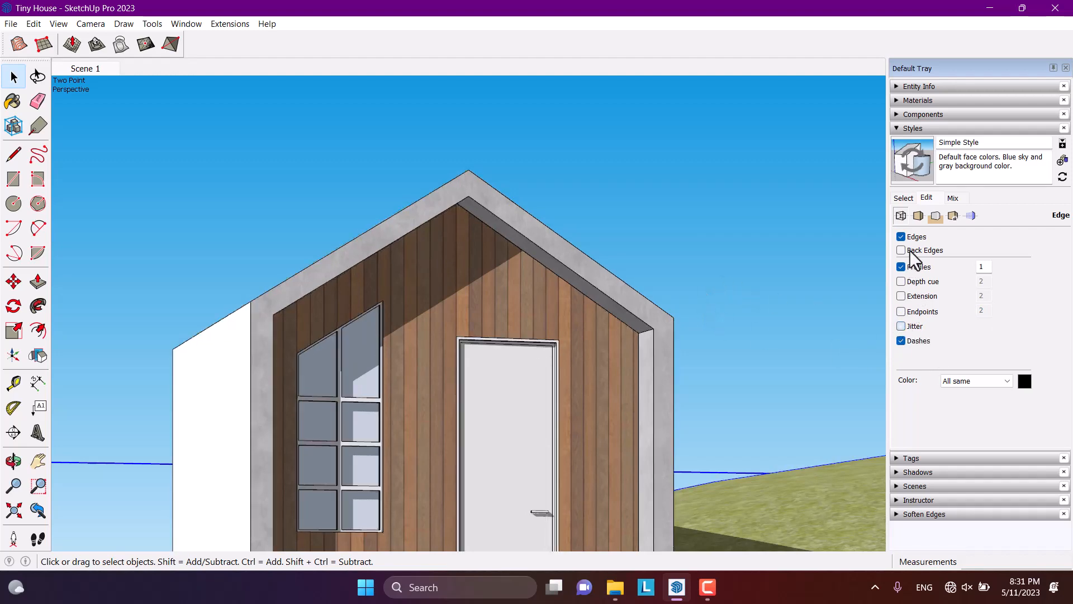
click(92, 67)
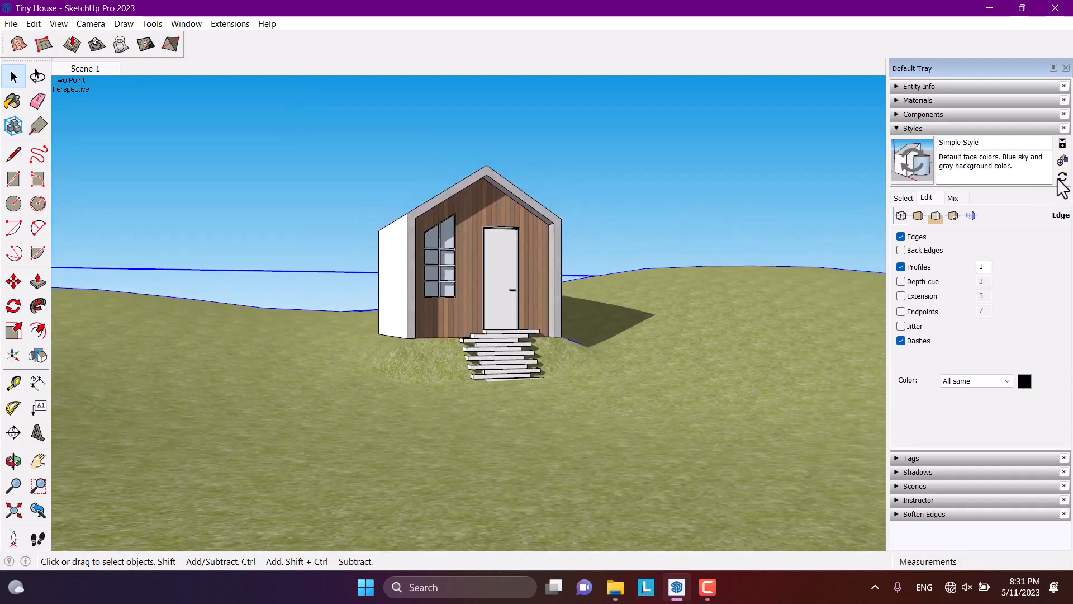
Step: Try the wireframe, hidden line, shaded and monochrome face styles on the model, returning to shaded with textures
click(920, 216)
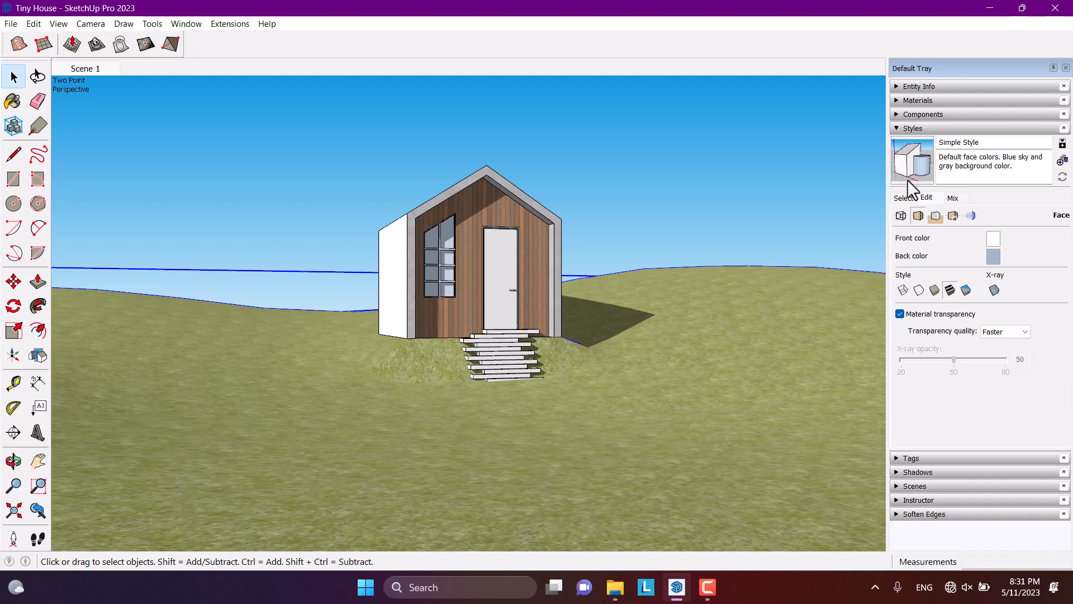
click(903, 290)
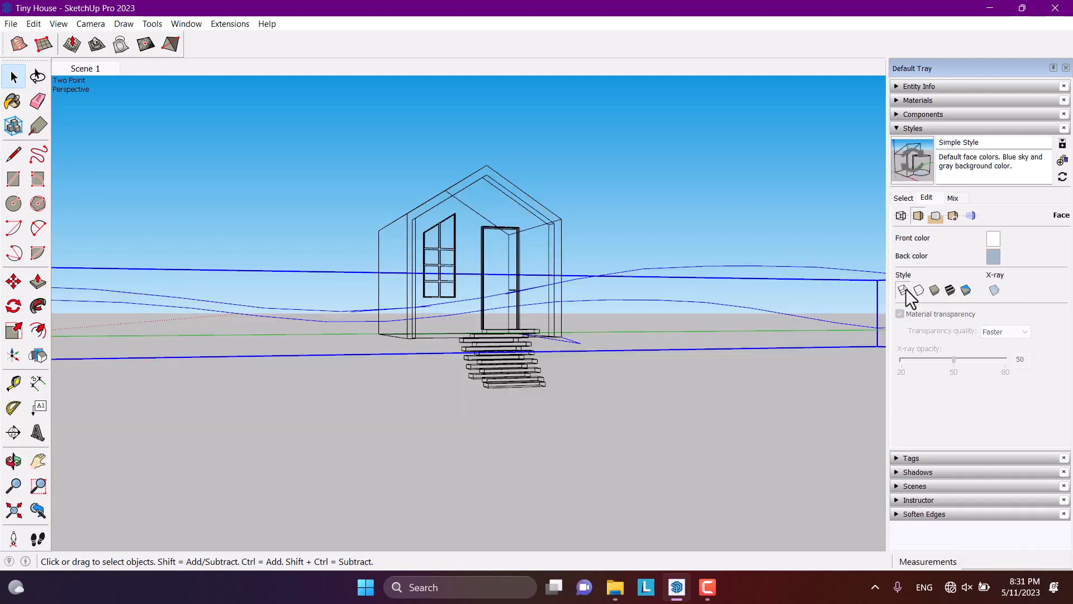
click(650, 177)
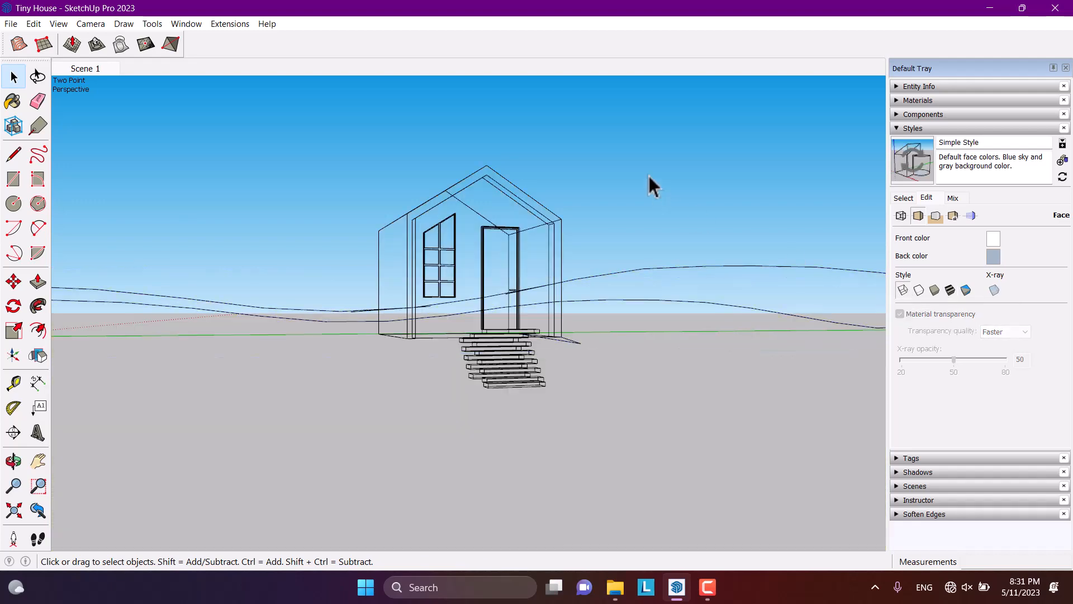
click(919, 291)
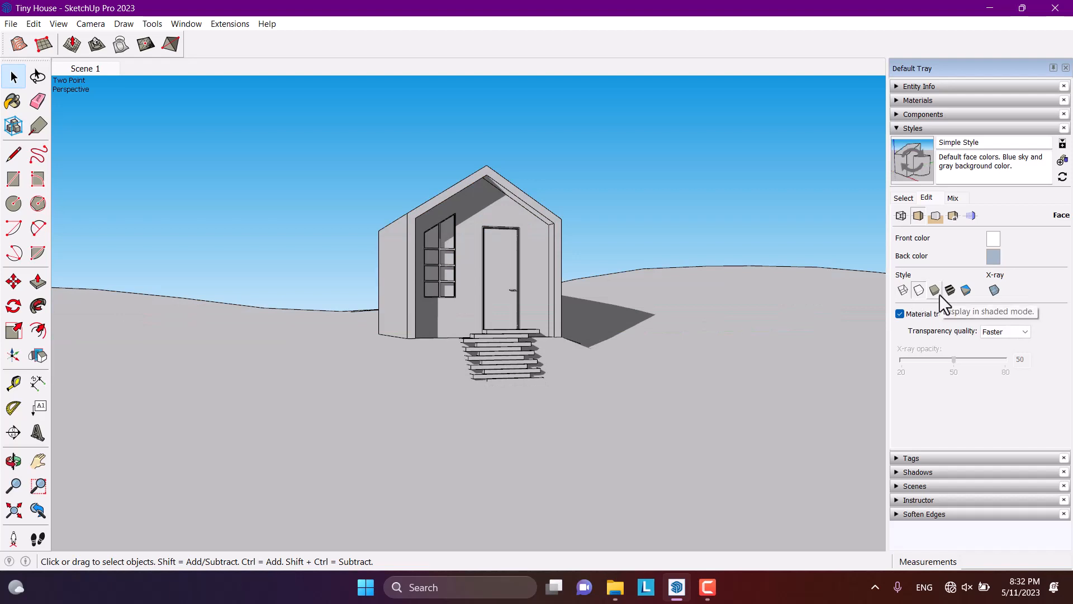
click(939, 294)
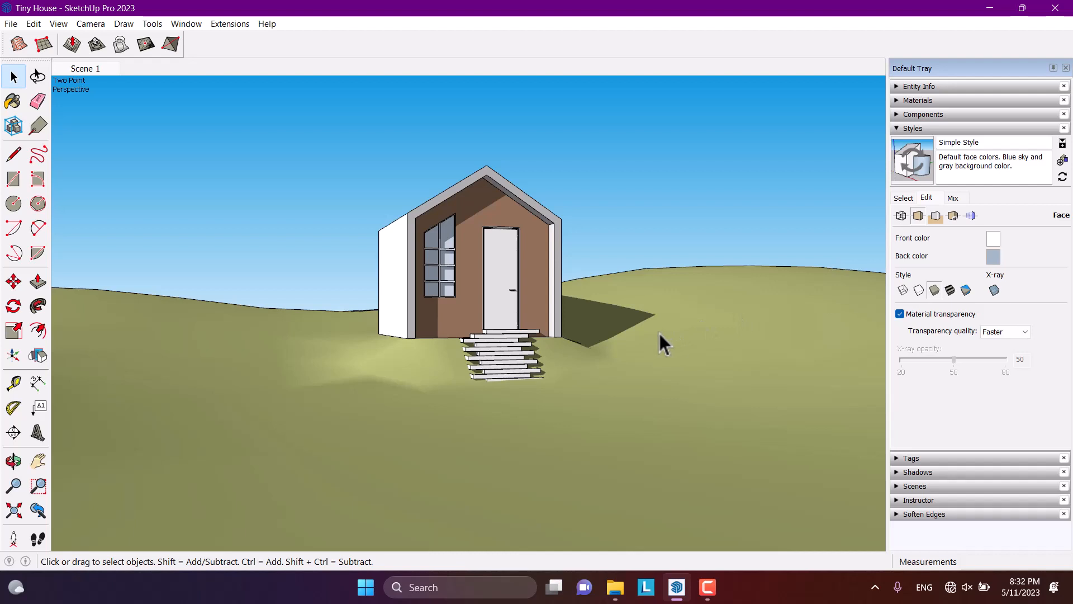
click(951, 292)
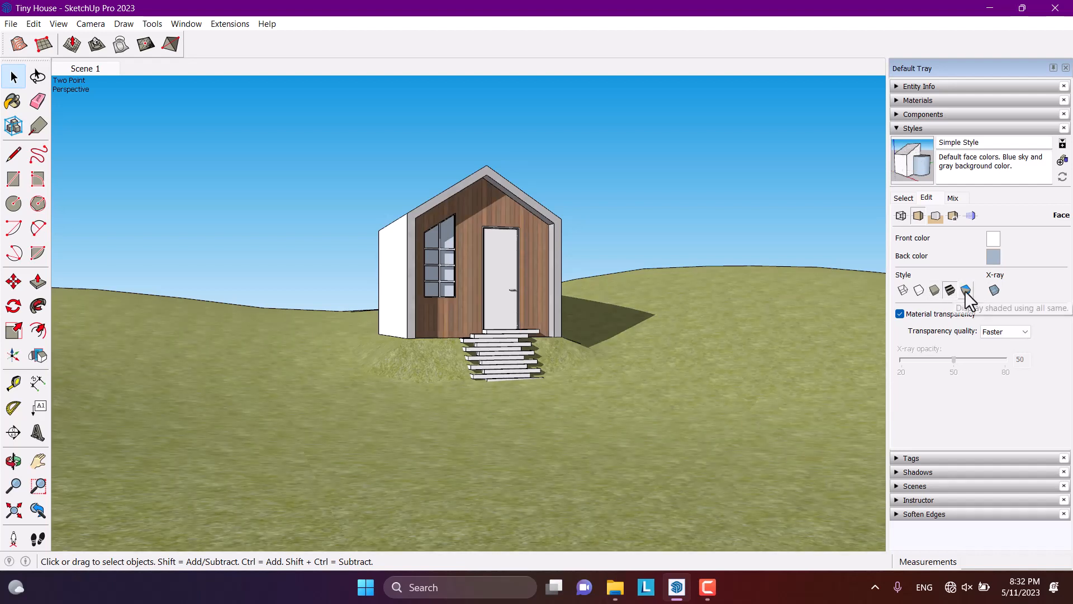
click(967, 291)
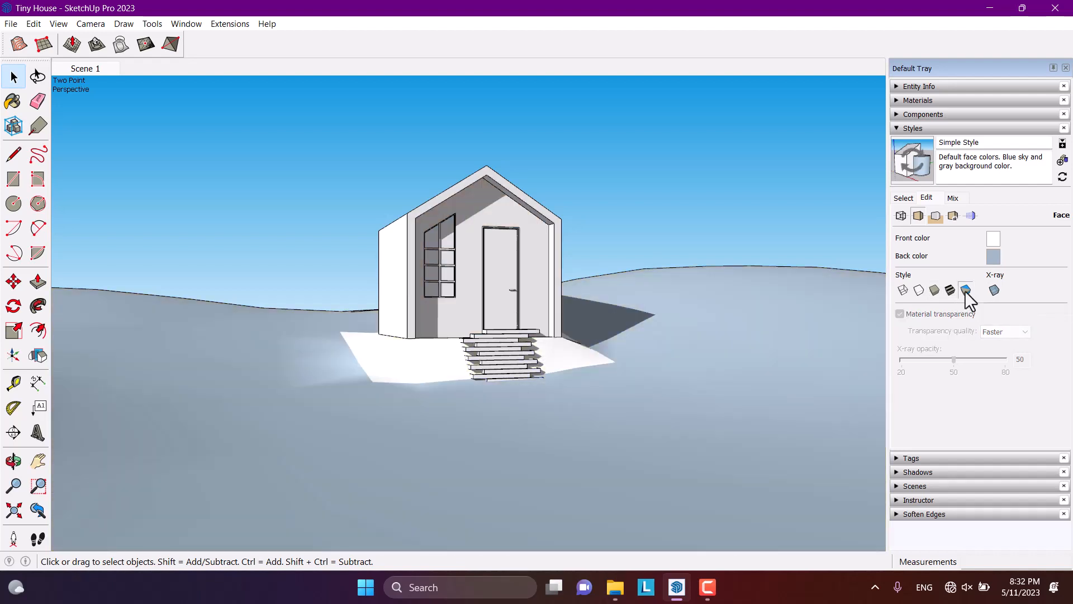
click(935, 290)
click(950, 291)
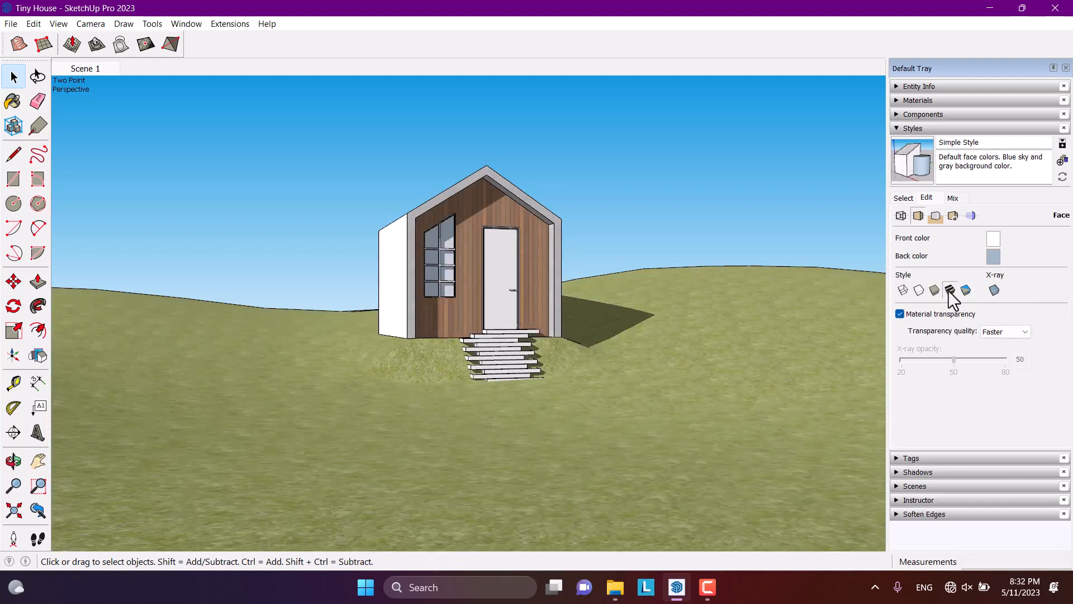
Step: Try a ground plane at full transparency in the style's background settings, hide it again, and keep the background color
click(936, 217)
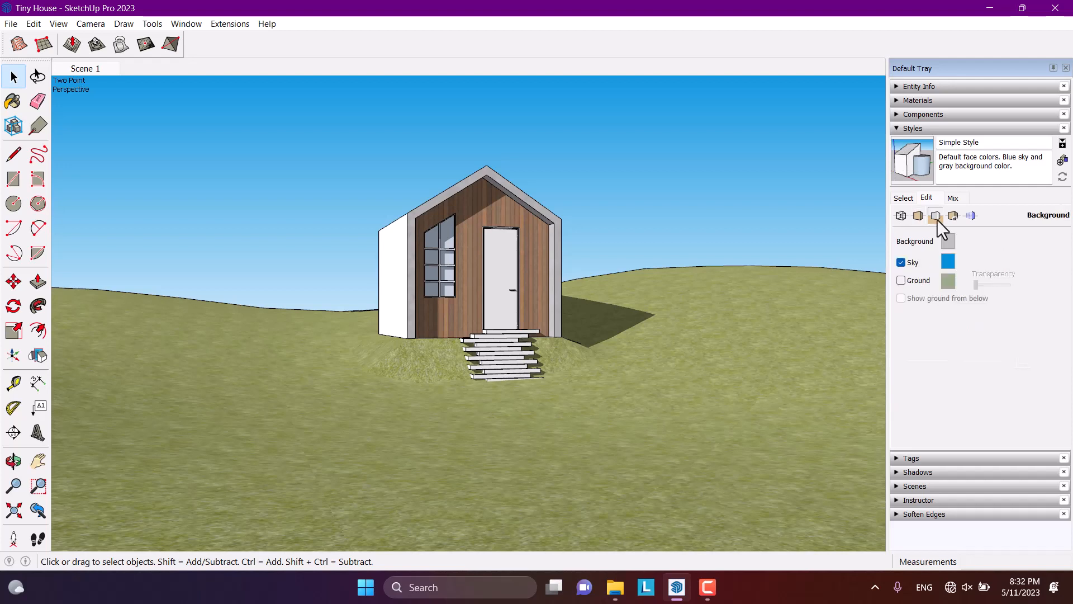
click(907, 281)
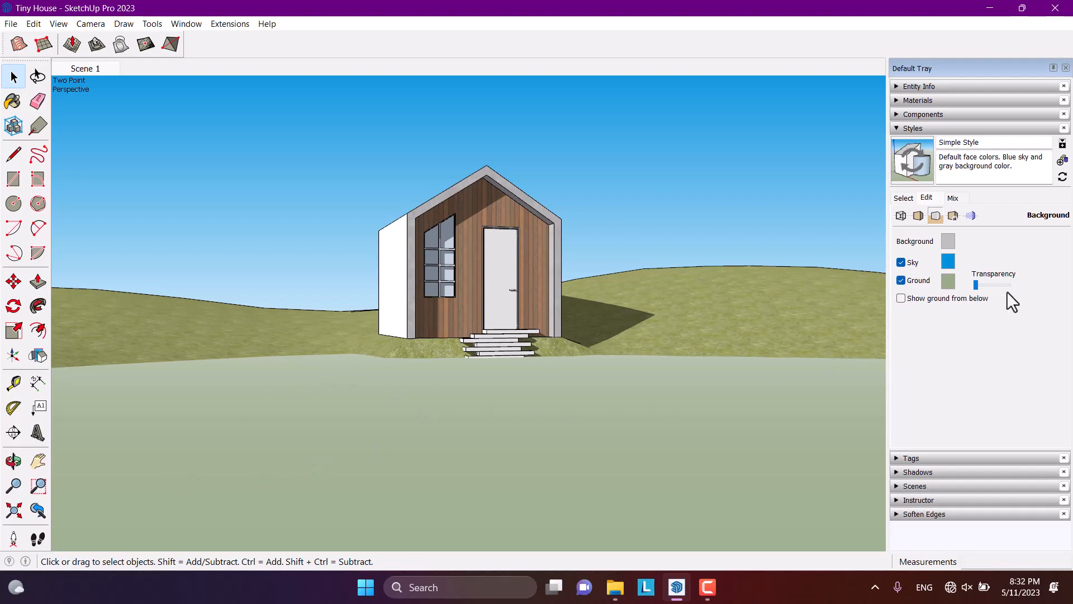
drag(1011, 282, 1028, 281)
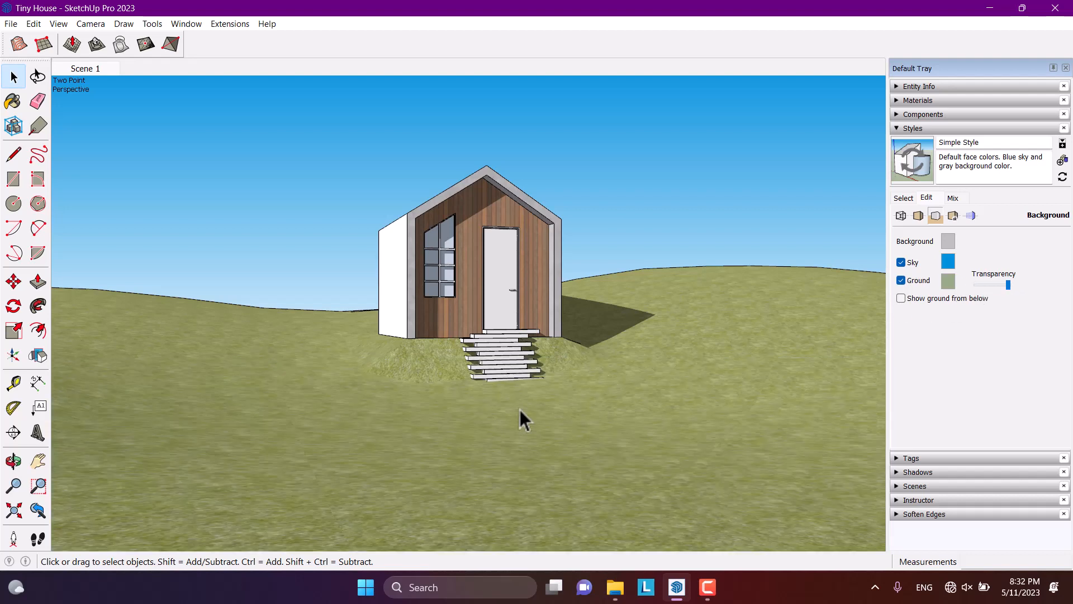
click(902, 282)
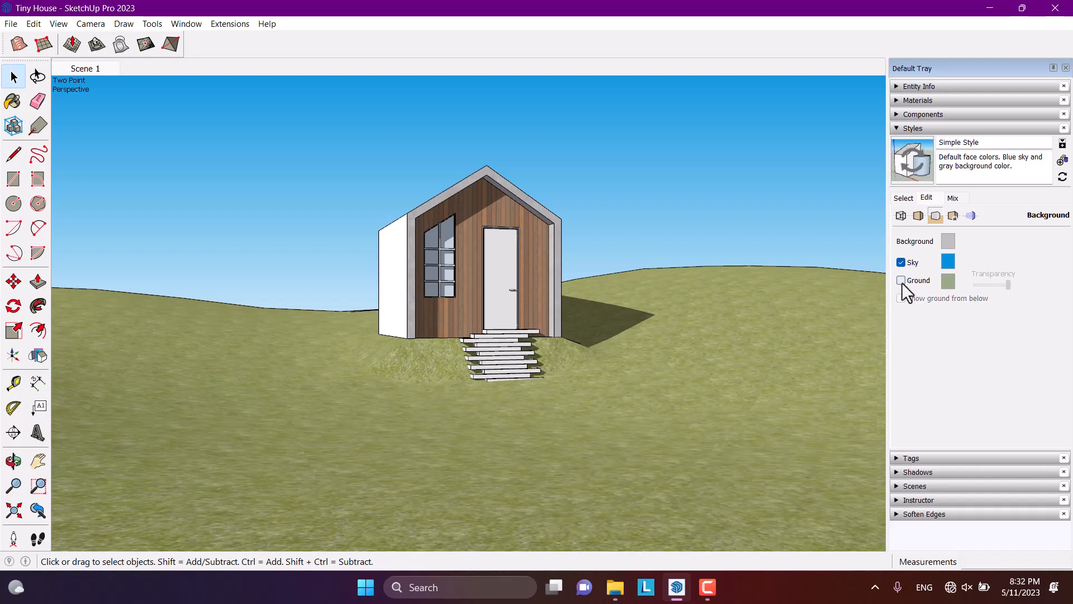
click(948, 241)
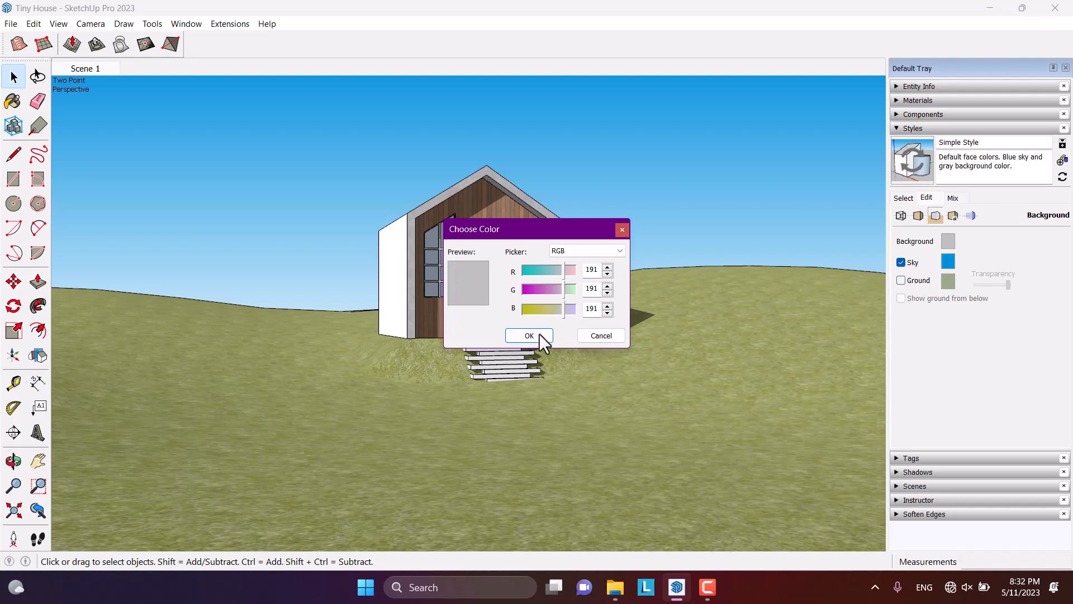
click(529, 335)
Step: Open the sky color for editing and mix a light orange of RGB 255, 185, 91
click(948, 261)
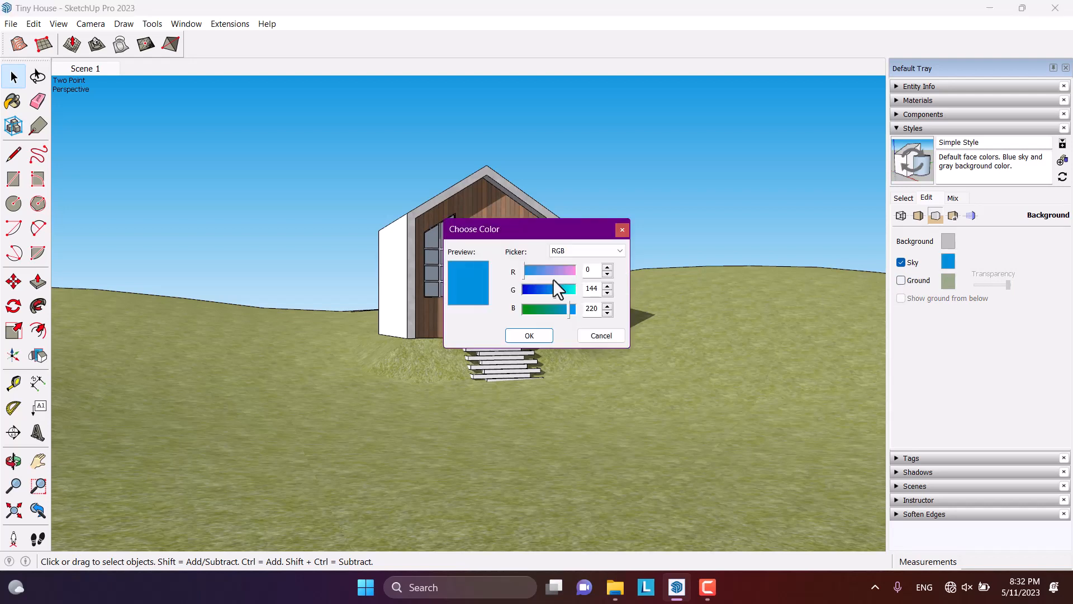
drag(567, 322, 569, 315)
drag(545, 270, 575, 268)
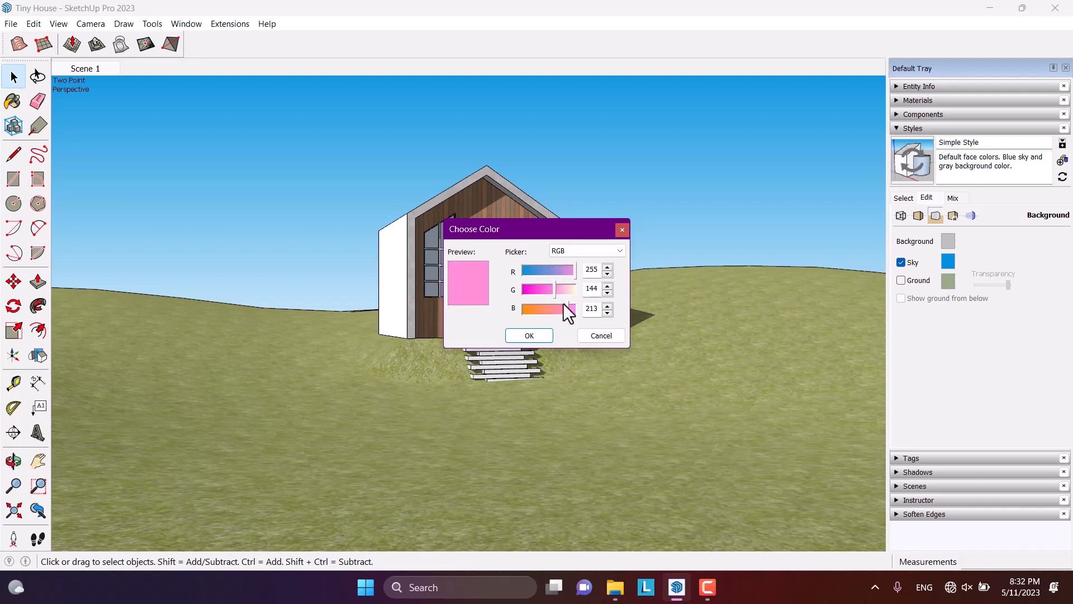
drag(556, 311, 559, 290)
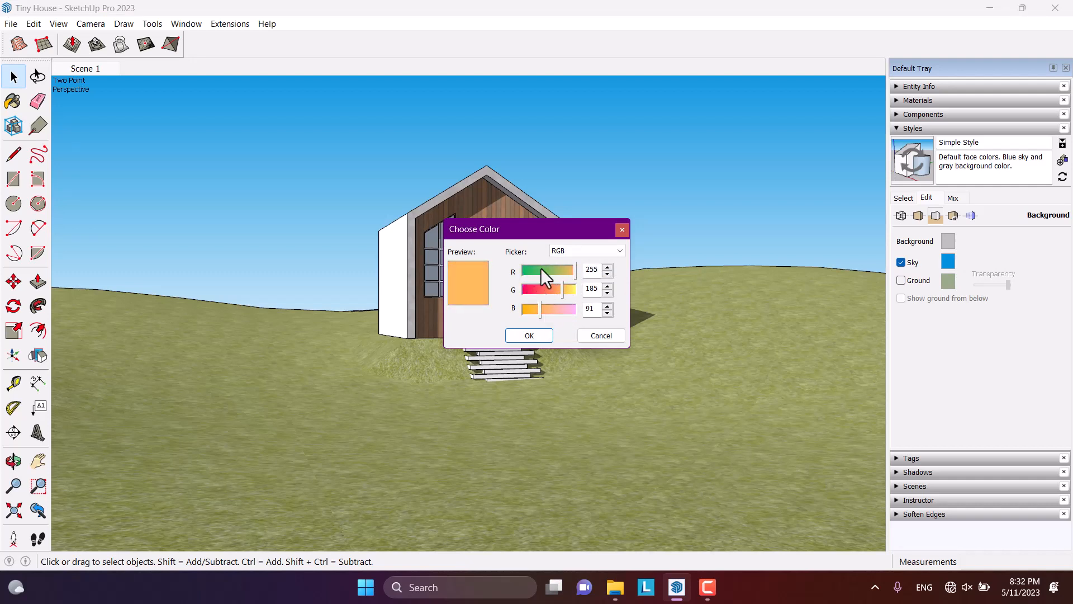
Step: Set the sky color to RGB 250, 146, 46 and apply it
click(598, 270)
key(BackSpace)
text(0)
double_click(592, 288)
text(146)
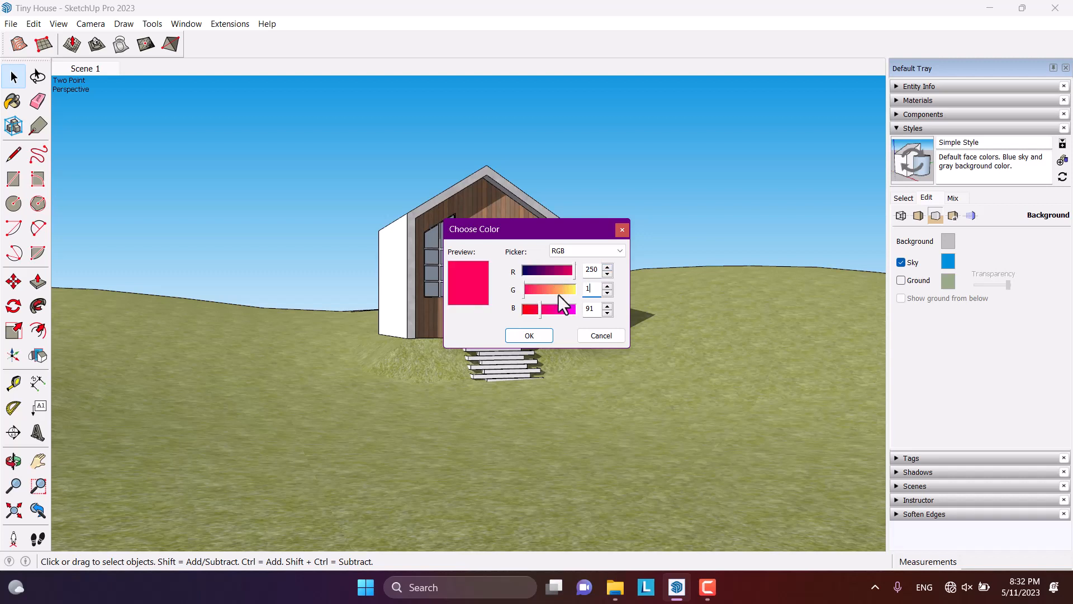
double_click(592, 308)
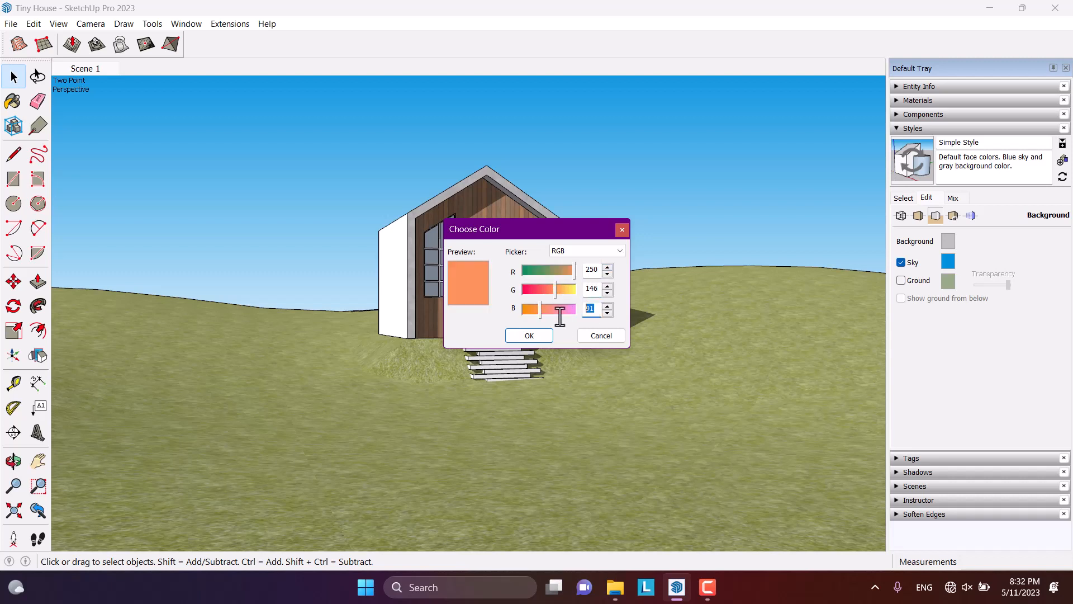
text(46)
click(532, 336)
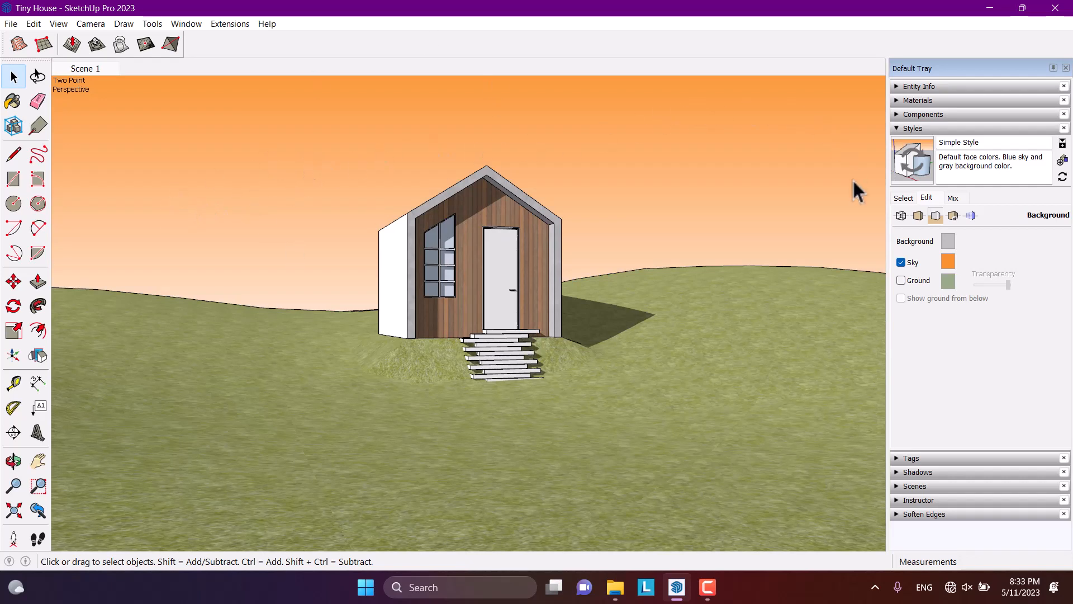
Step: Update the style with the new sky color and show its watermark settings
click(1063, 177)
click(954, 217)
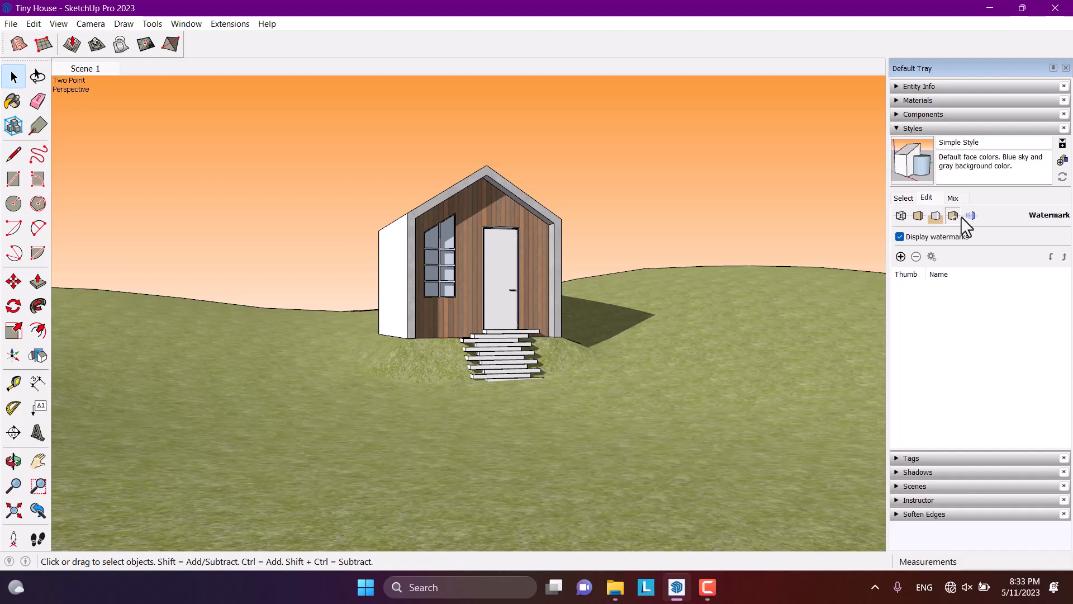
Step: Turn off the model axes in the style's modeling settings and update the style with the change
click(971, 216)
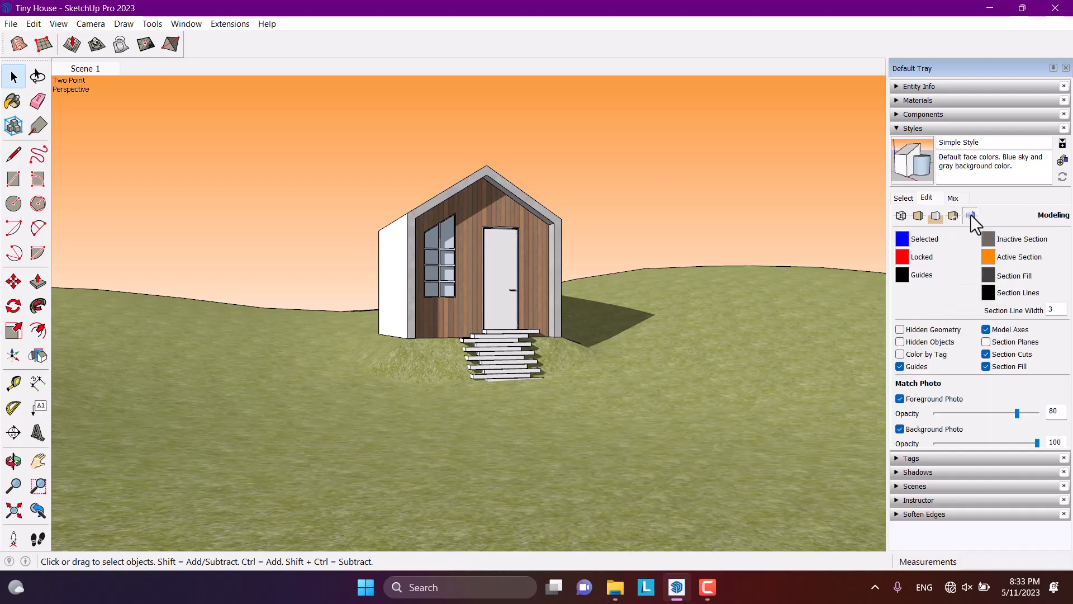
click(901, 216)
click(966, 214)
click(952, 215)
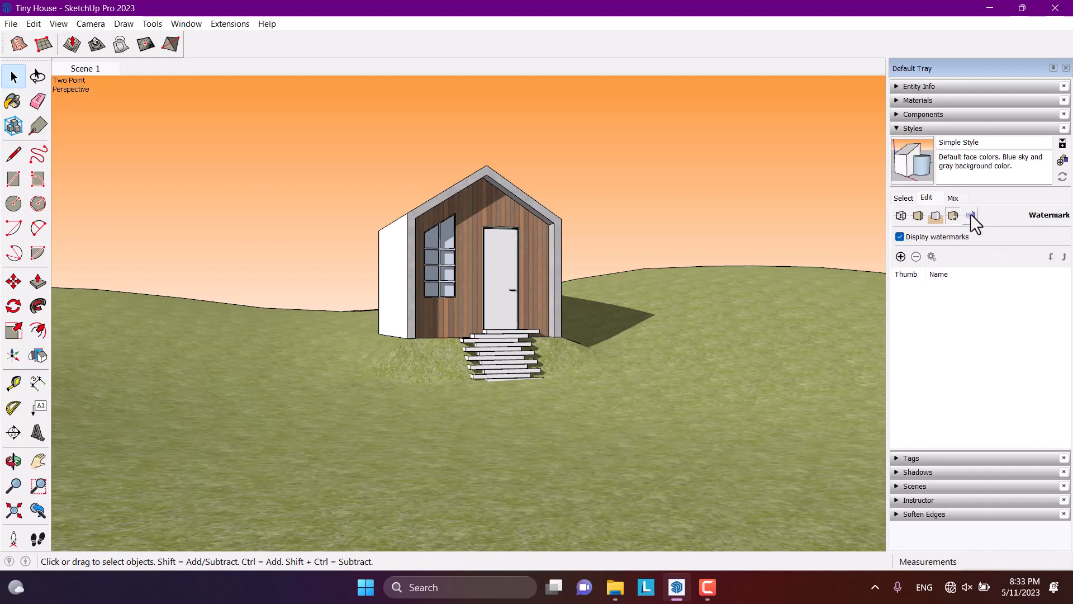
click(972, 217)
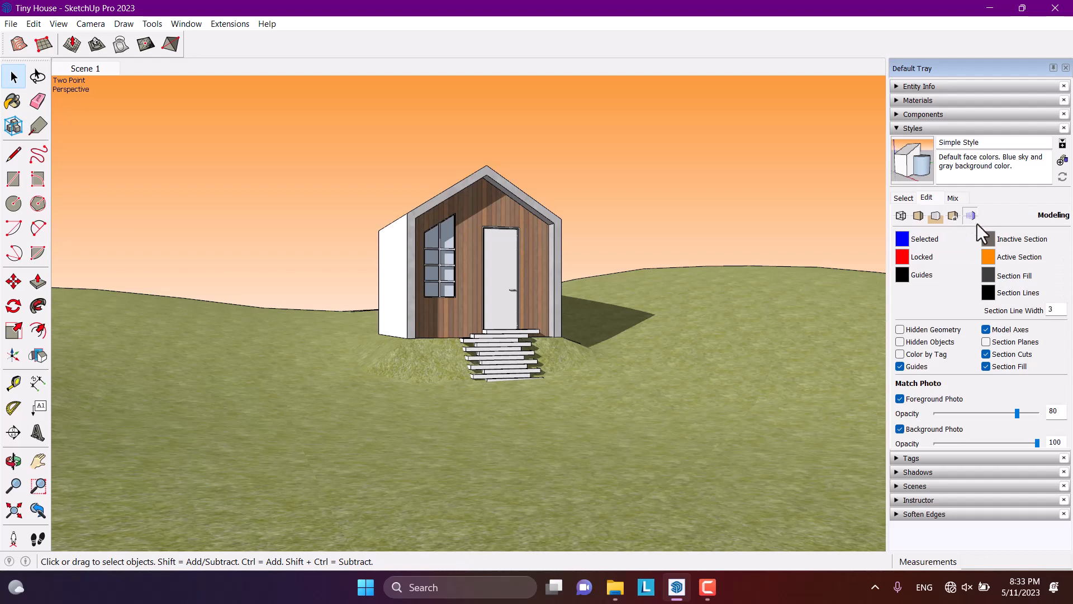
click(987, 330)
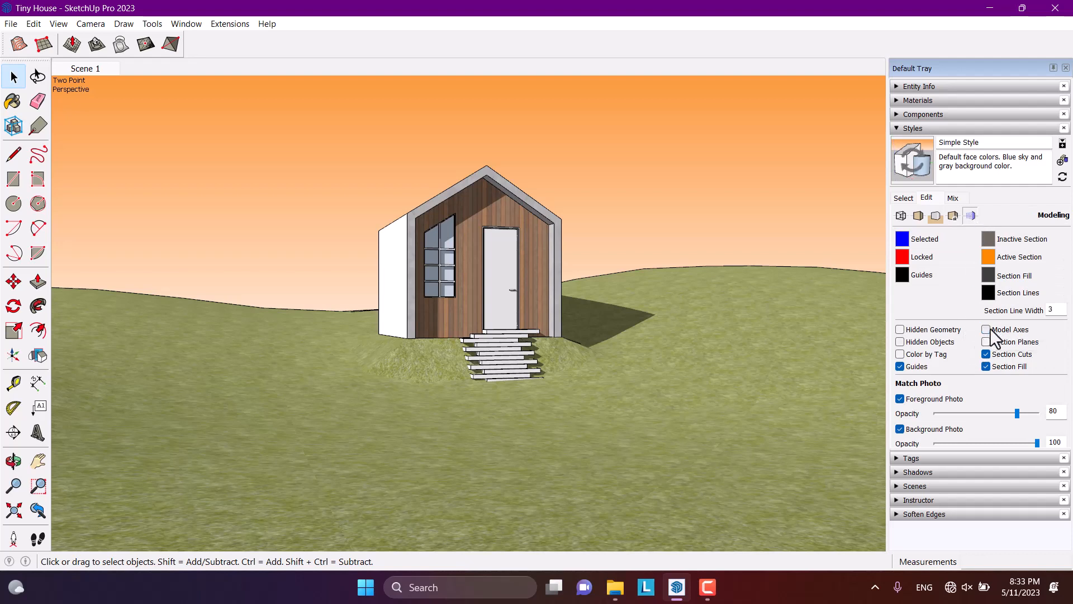
click(1062, 177)
Step: Review the style's edge settings and return to the overview of available style collections
click(901, 215)
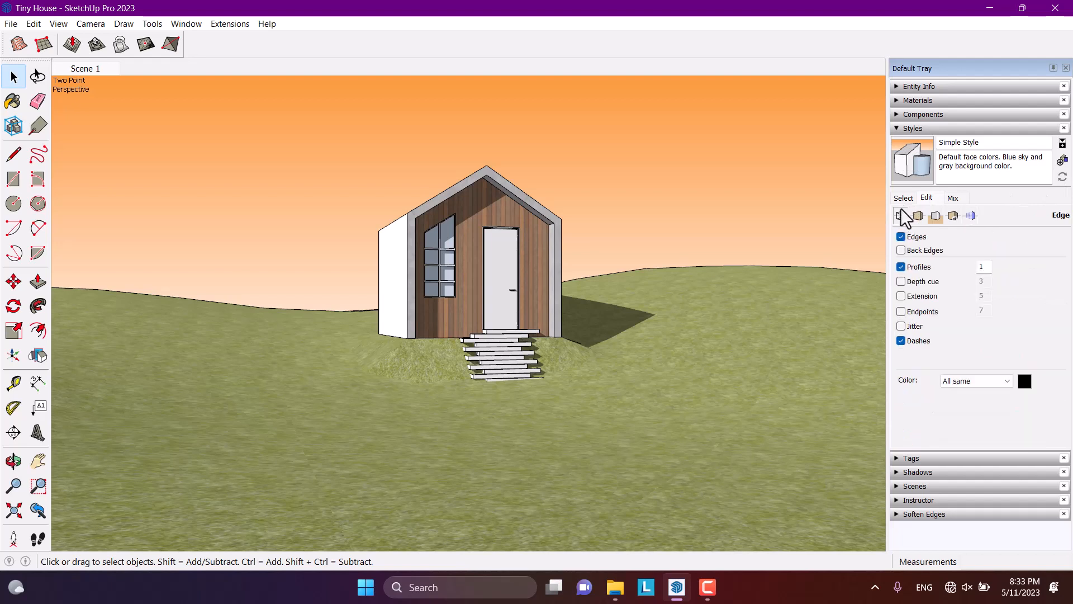
click(902, 200)
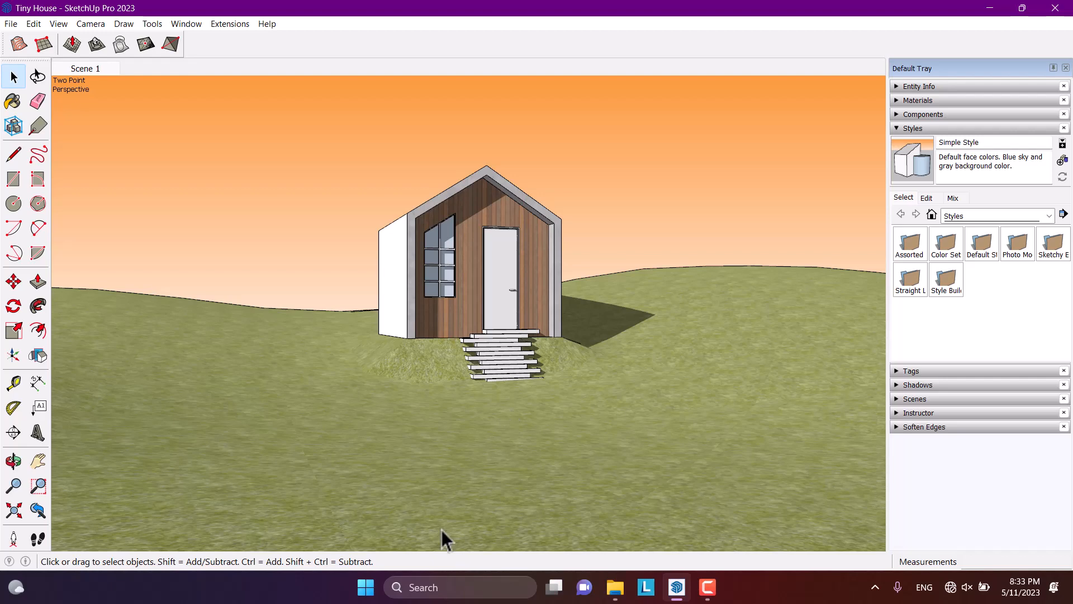
click(707, 587)
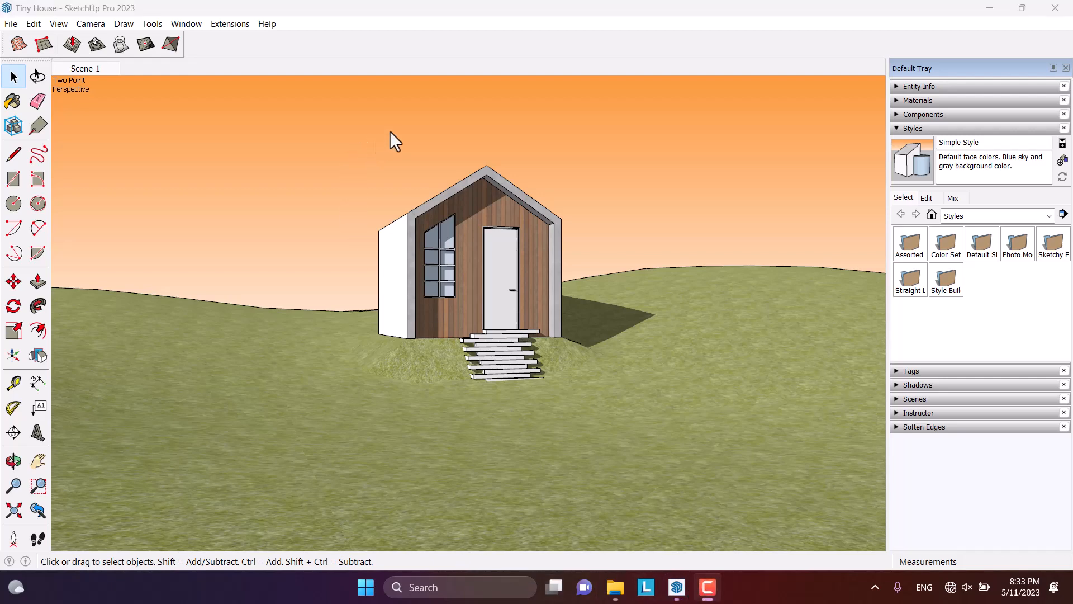